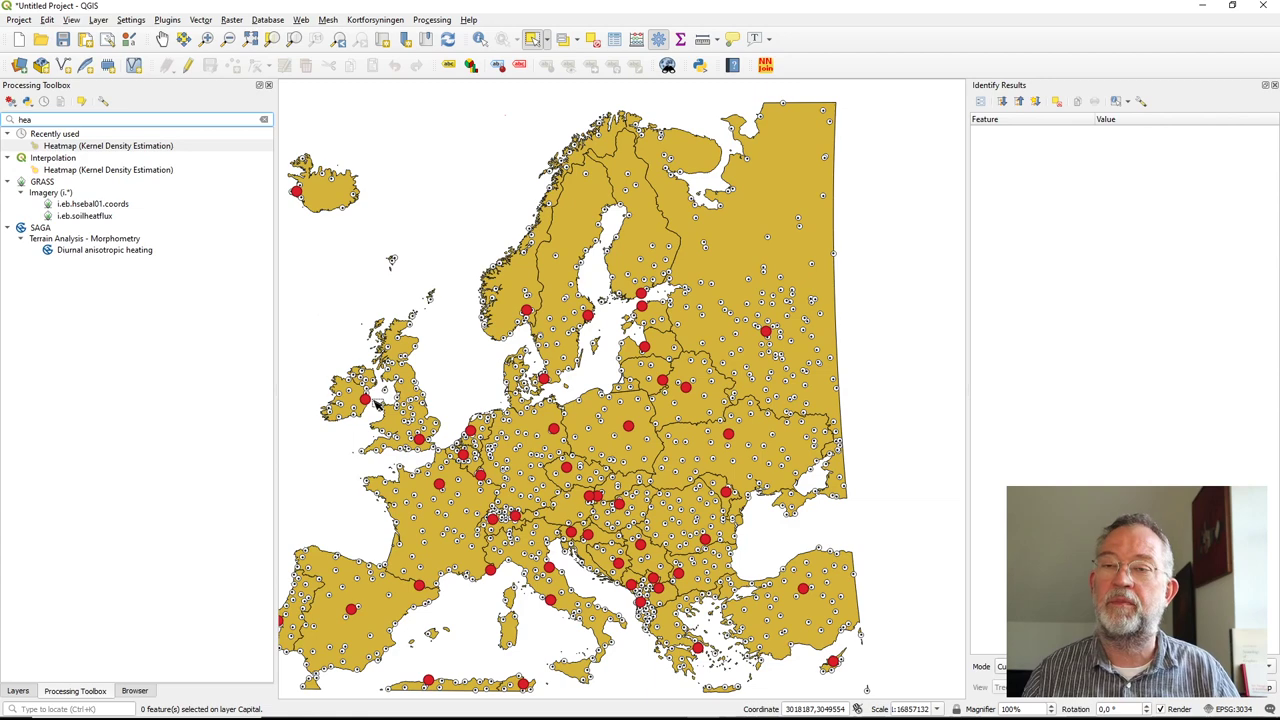
Open Heatmap (Kernel Density Estimation) with Single parts Capitals [EPSG:3034] as the point layer
{"action": "left_click", "coordinate": [163, 42]}
{"action": "left_click_drag", "start_coordinate": [374, 314], "coordinate": [434, 307]}
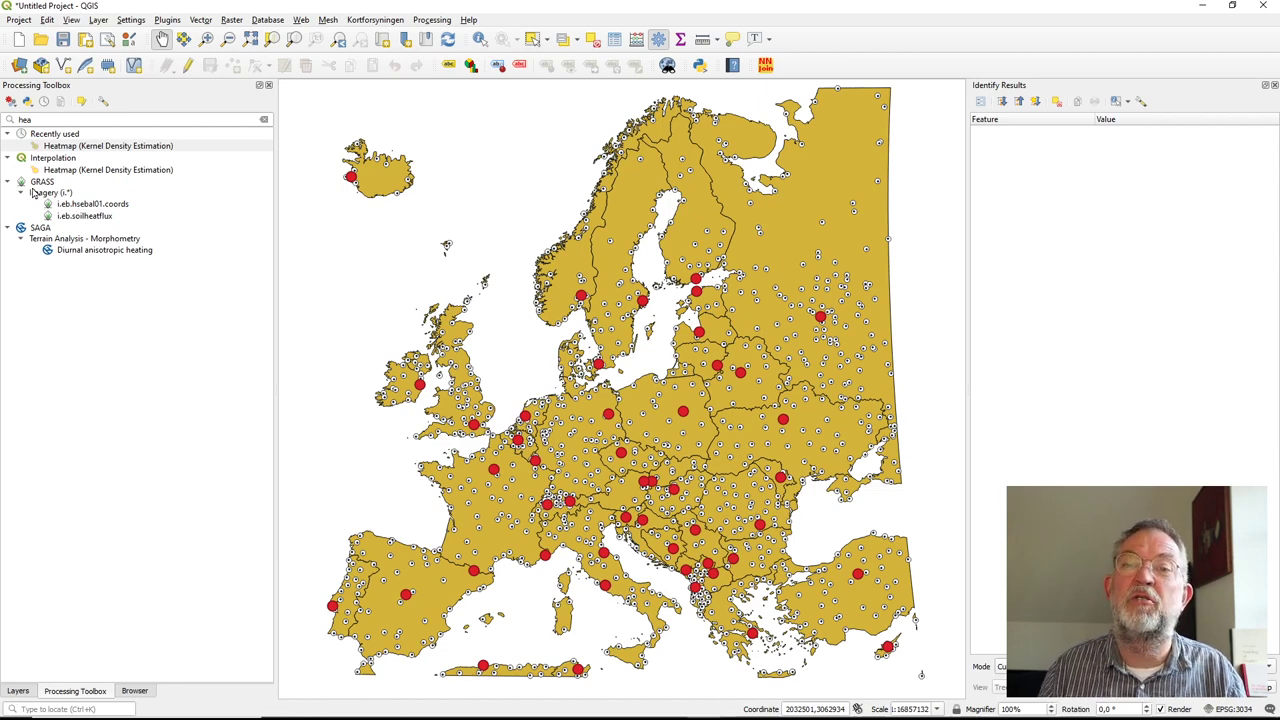
{"action": "double_click", "coordinate": [110, 147]}
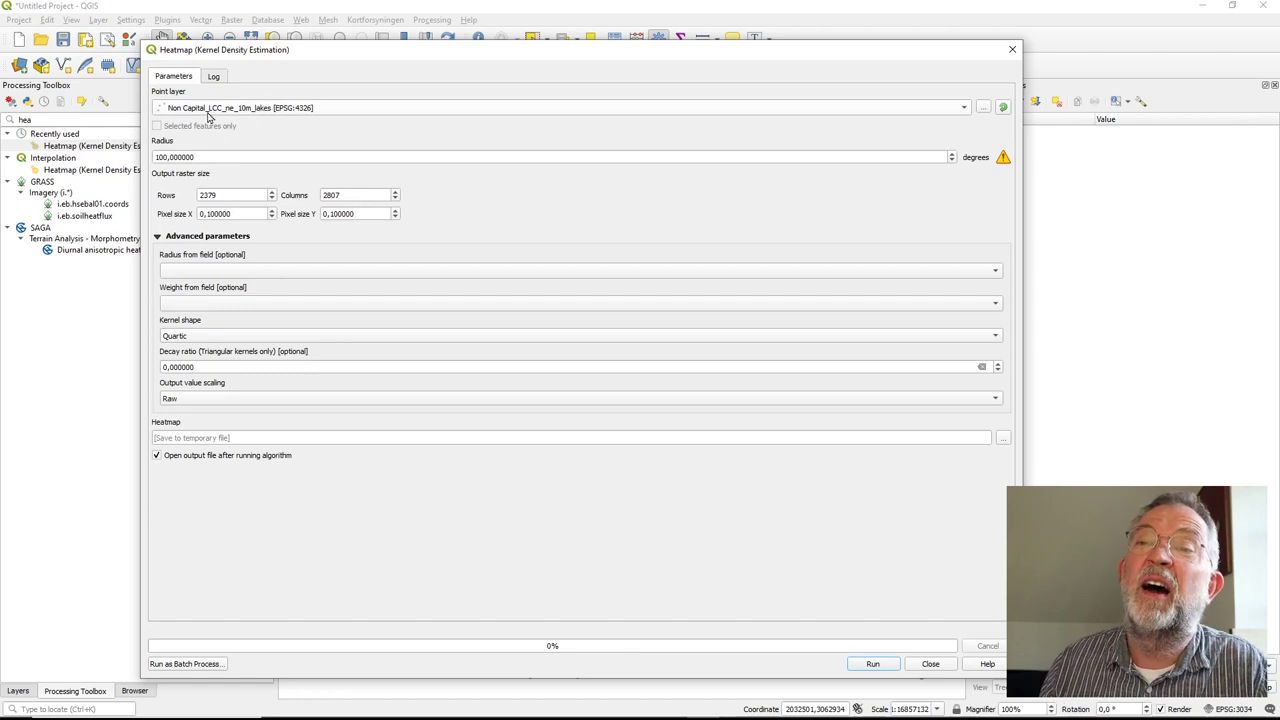
{"action": "left_click", "coordinate": [255, 117]}
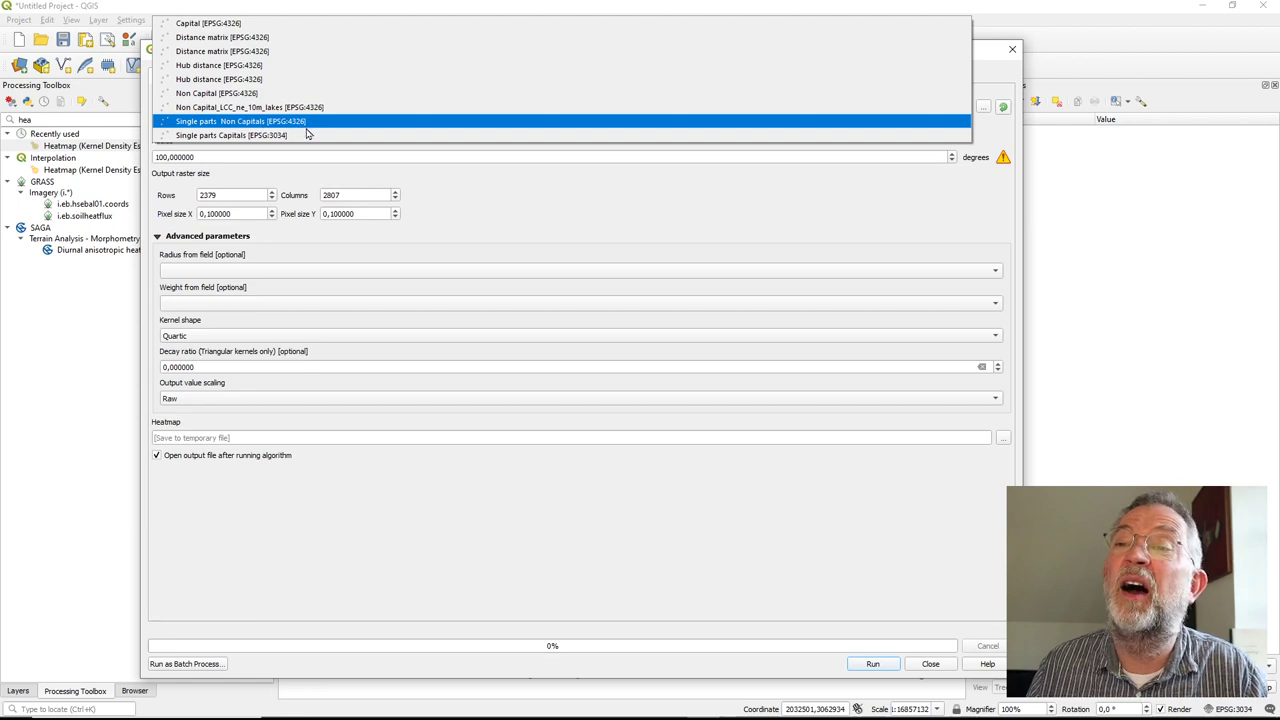
{"action": "left_click", "coordinate": [252, 140]}
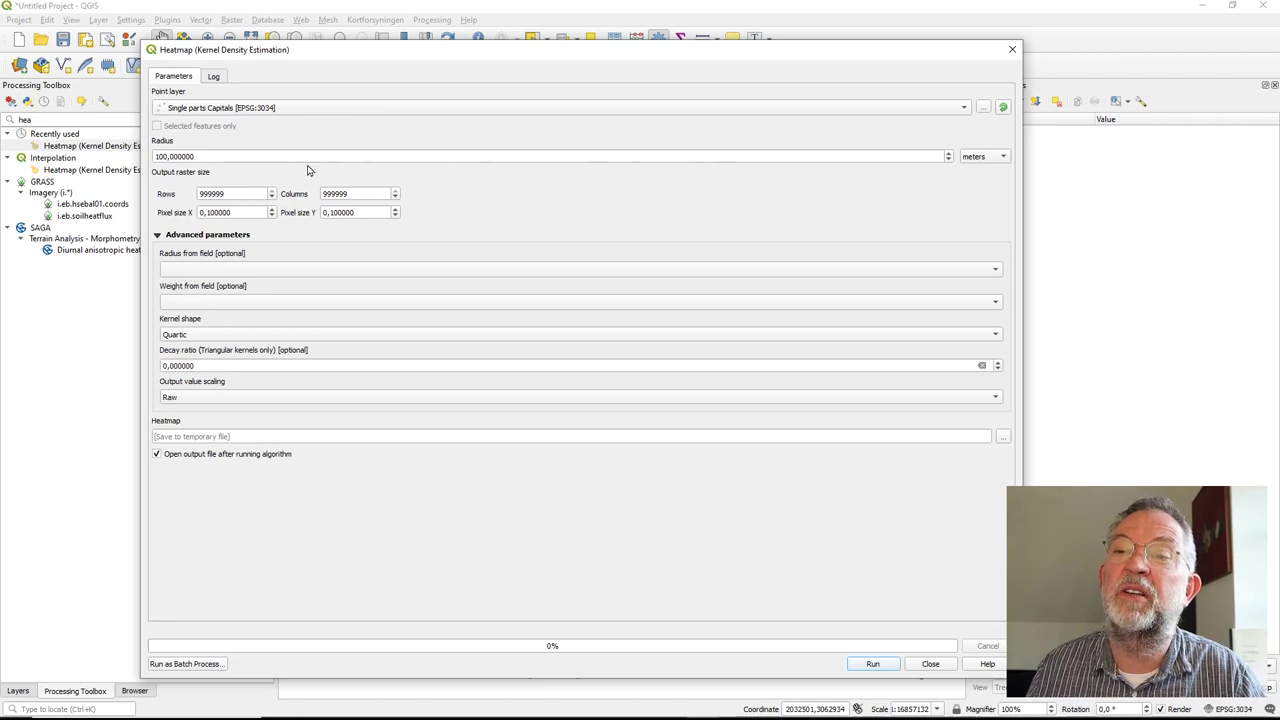
Set the heatmap radius to 200 kilometers
{"action": "left_click", "coordinate": [985, 158]}
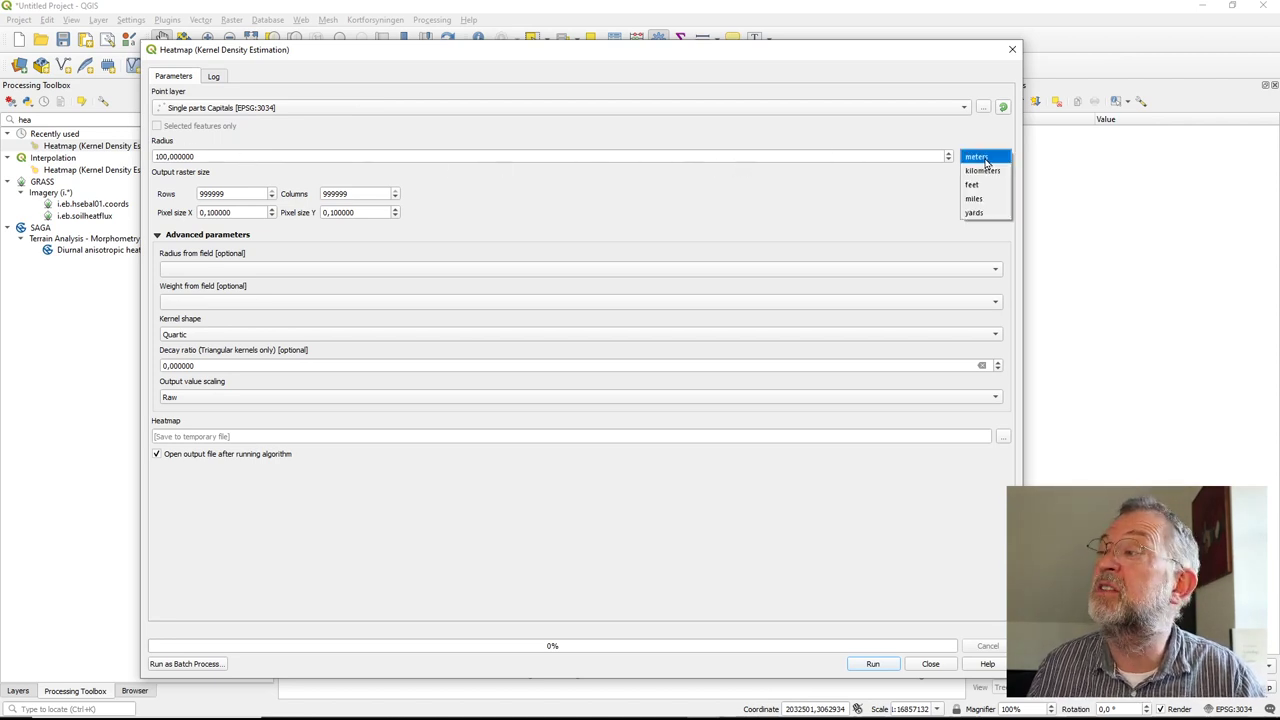
{"action": "left_click", "coordinate": [984, 171]}
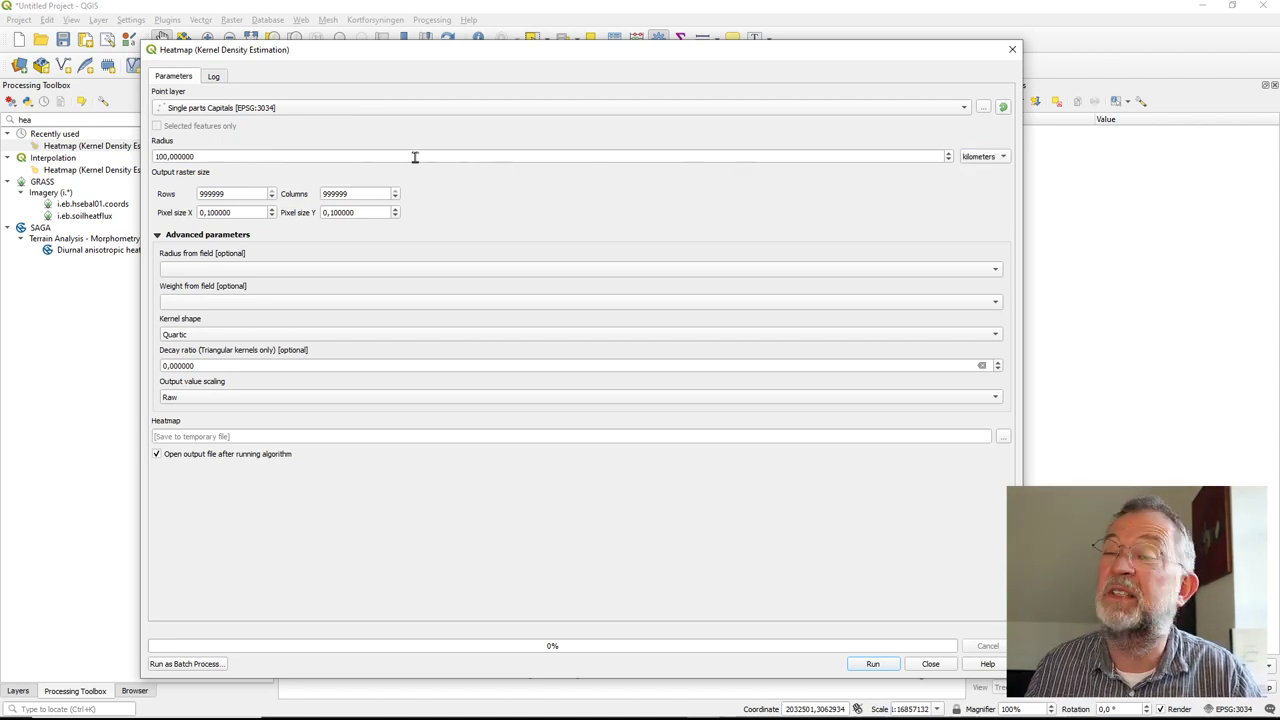
{"action": "left_click", "coordinate": [207, 158]}
{"action": "left_click_drag", "start_coordinate": [228, 157], "coordinate": [115, 155]}
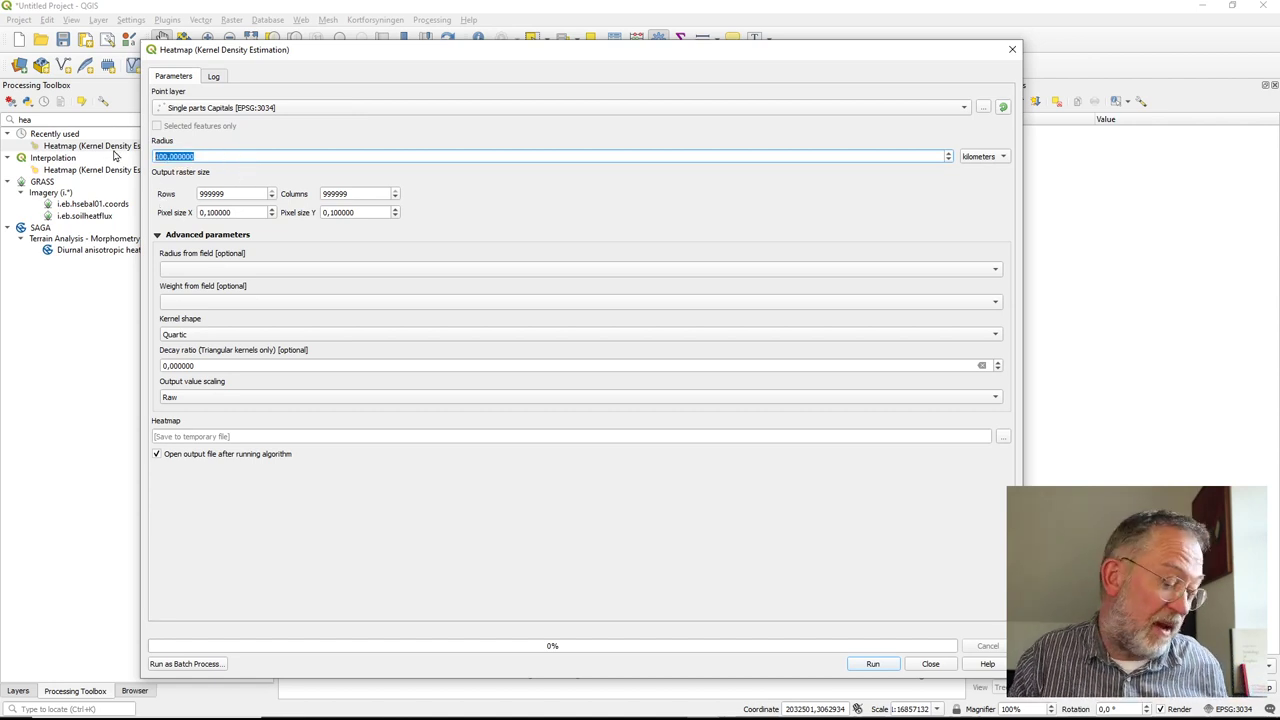
{"action": "type", "text": "200"}
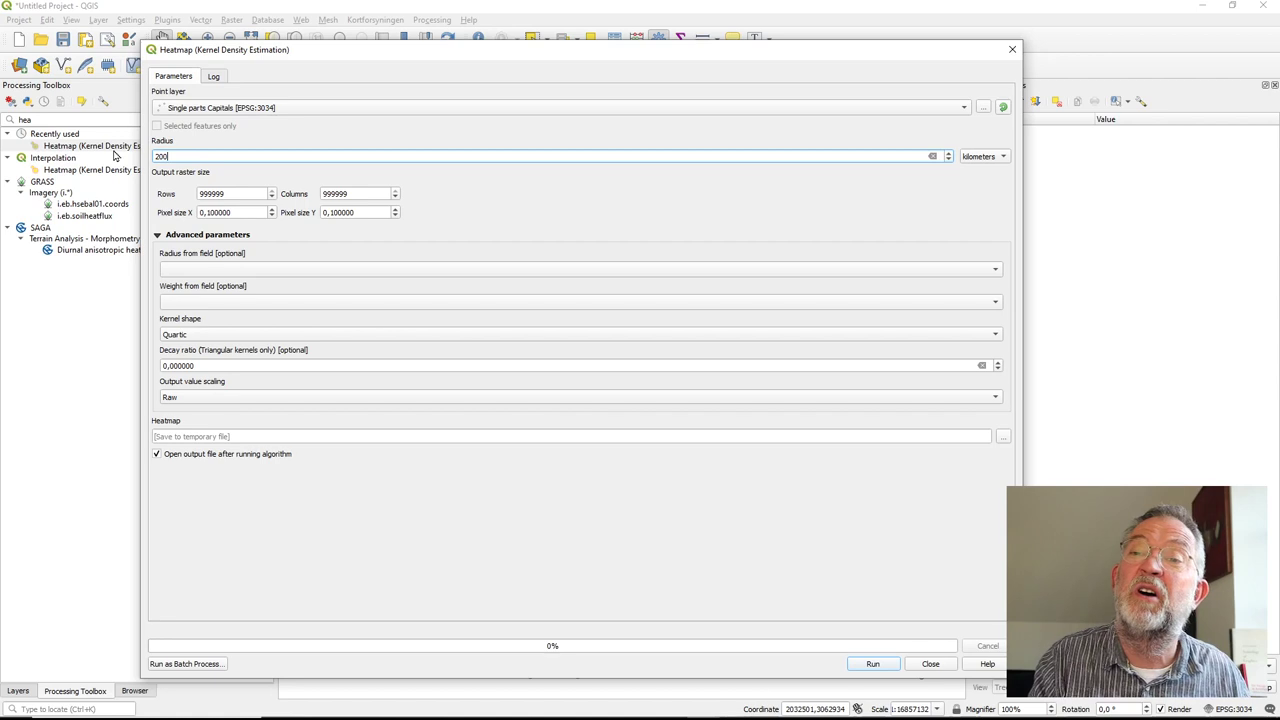
{"action": "key", "text": "Tab"}
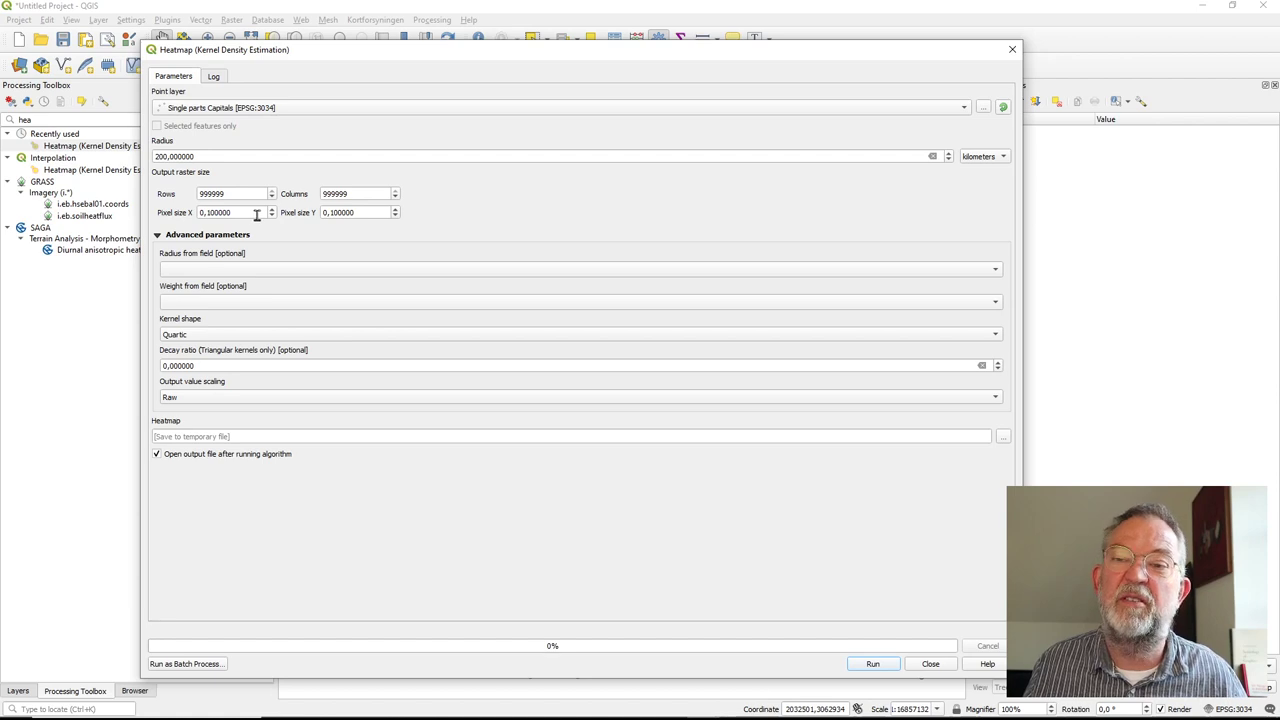
Set the output raster's pixel size to 1000 in both X and Y
{"action": "left_click_drag", "start_coordinate": [256, 214], "coordinate": [180, 210]}
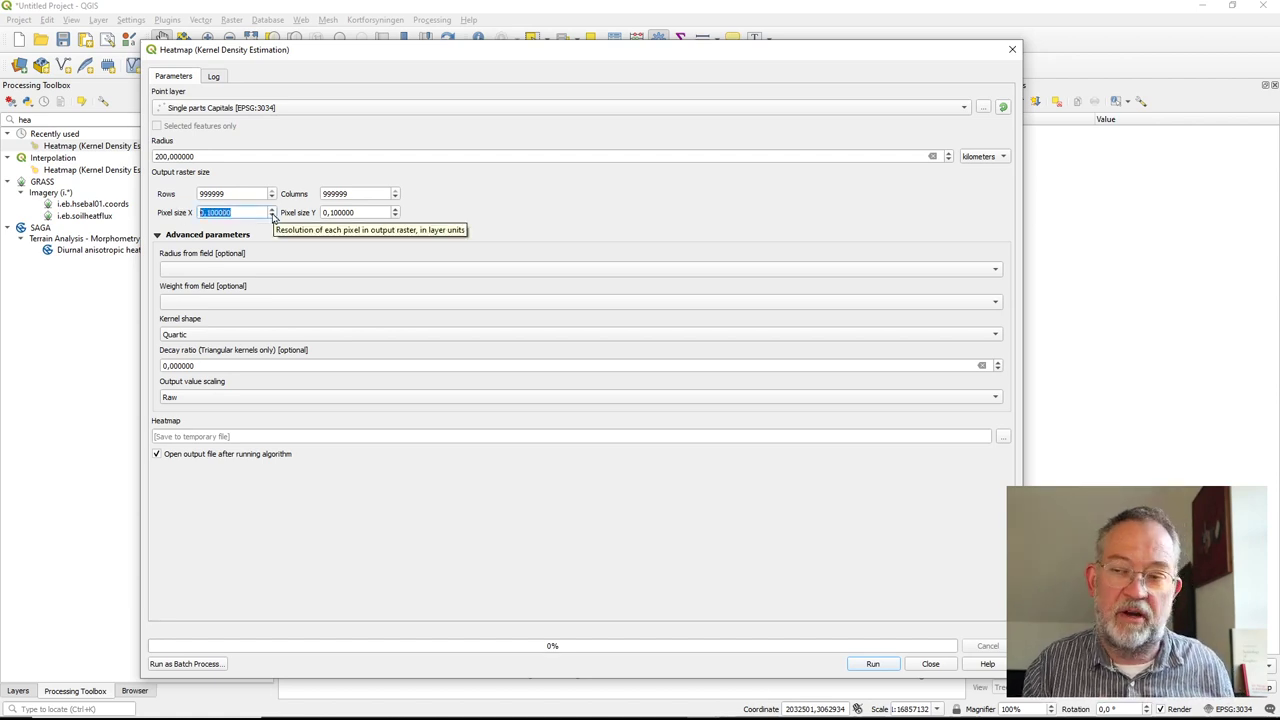
{"action": "type", "text": "1000"}
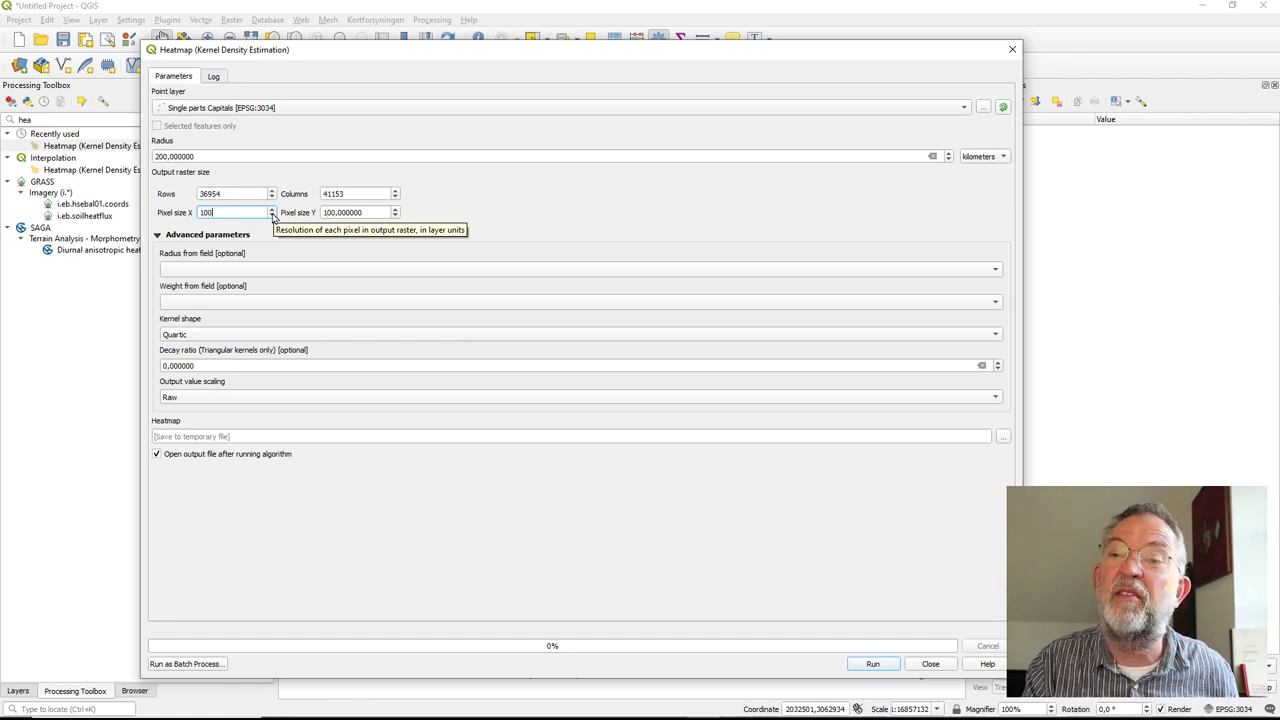
{"action": "key", "text": "Tab"}
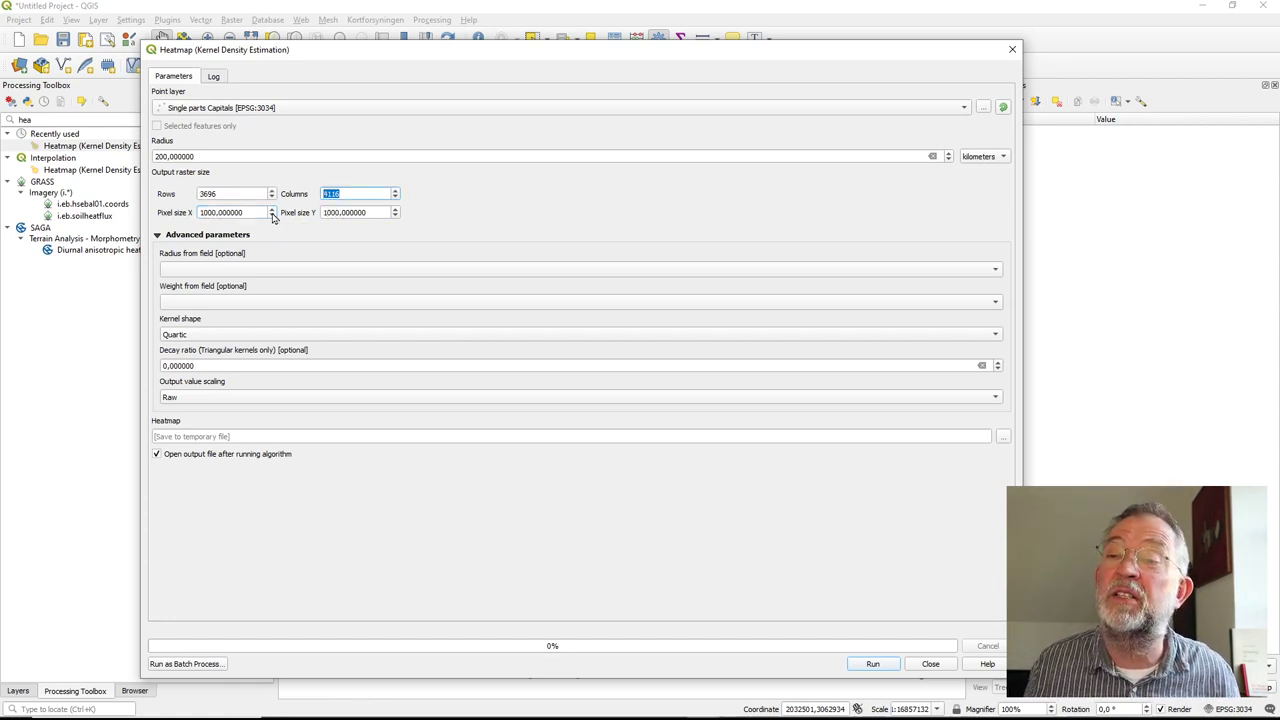
{"action": "key", "text": "Tab"}
{"action": "left_click", "coordinate": [448, 225]}
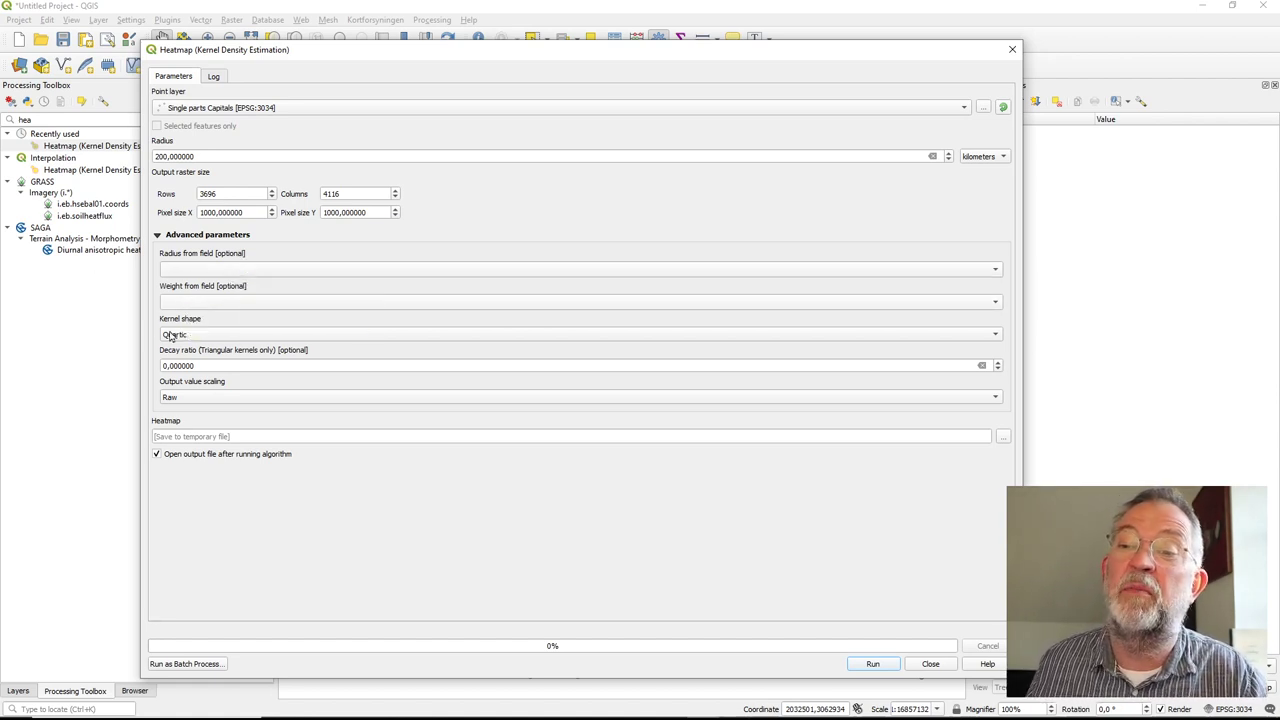
Choose the Uniform kernel shape, run the heatmap algorithm and close its dialog
{"action": "left_click", "coordinate": [226, 339]}
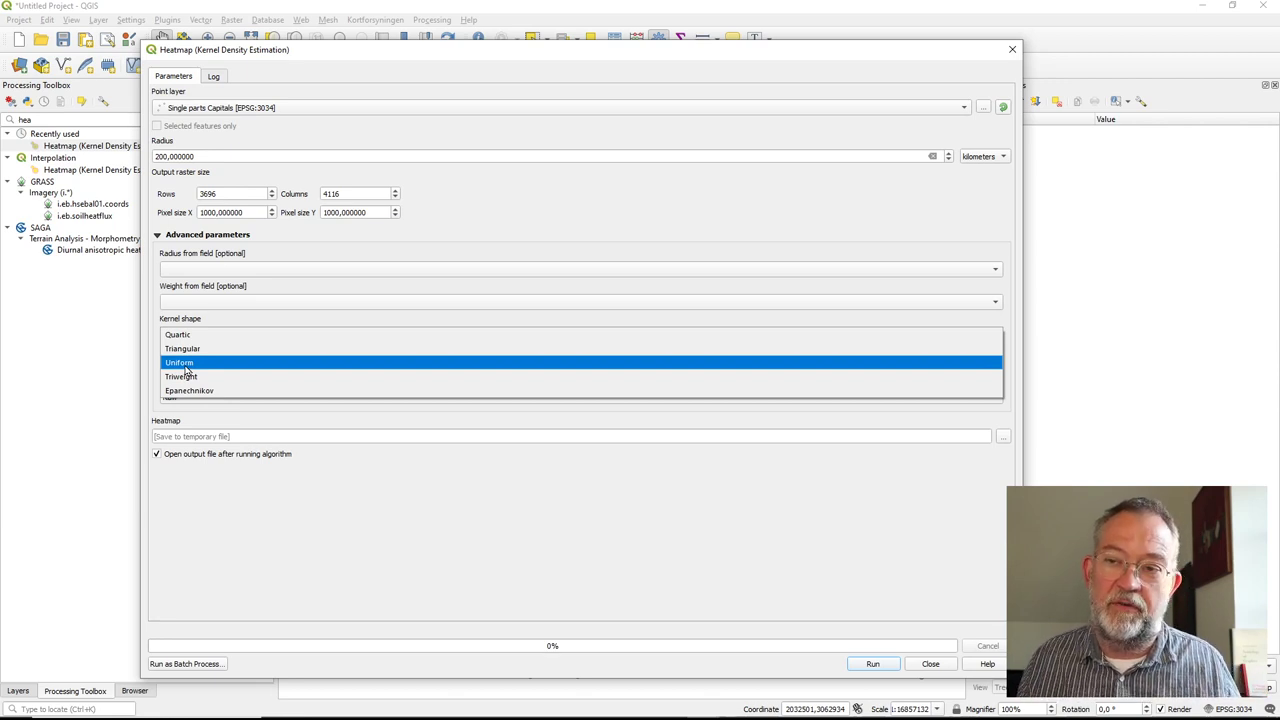
{"action": "left_click", "coordinate": [185, 366]}
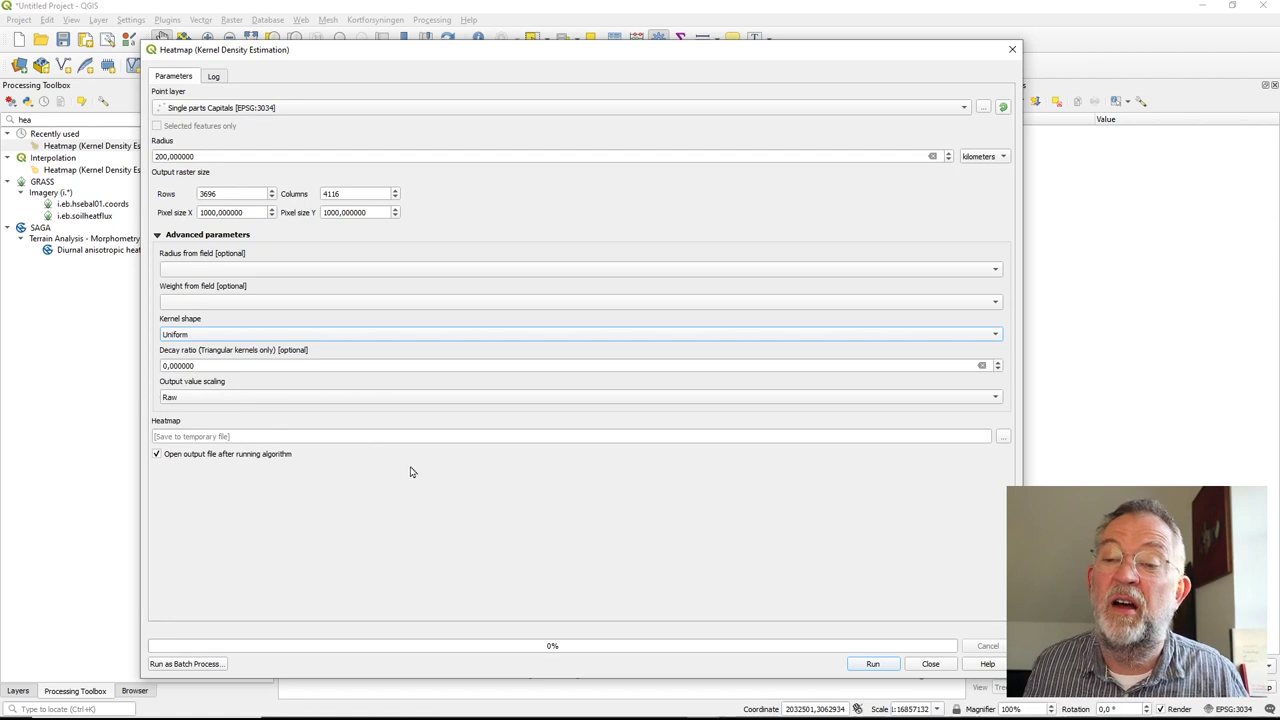
{"action": "left_click", "coordinate": [872, 665]}
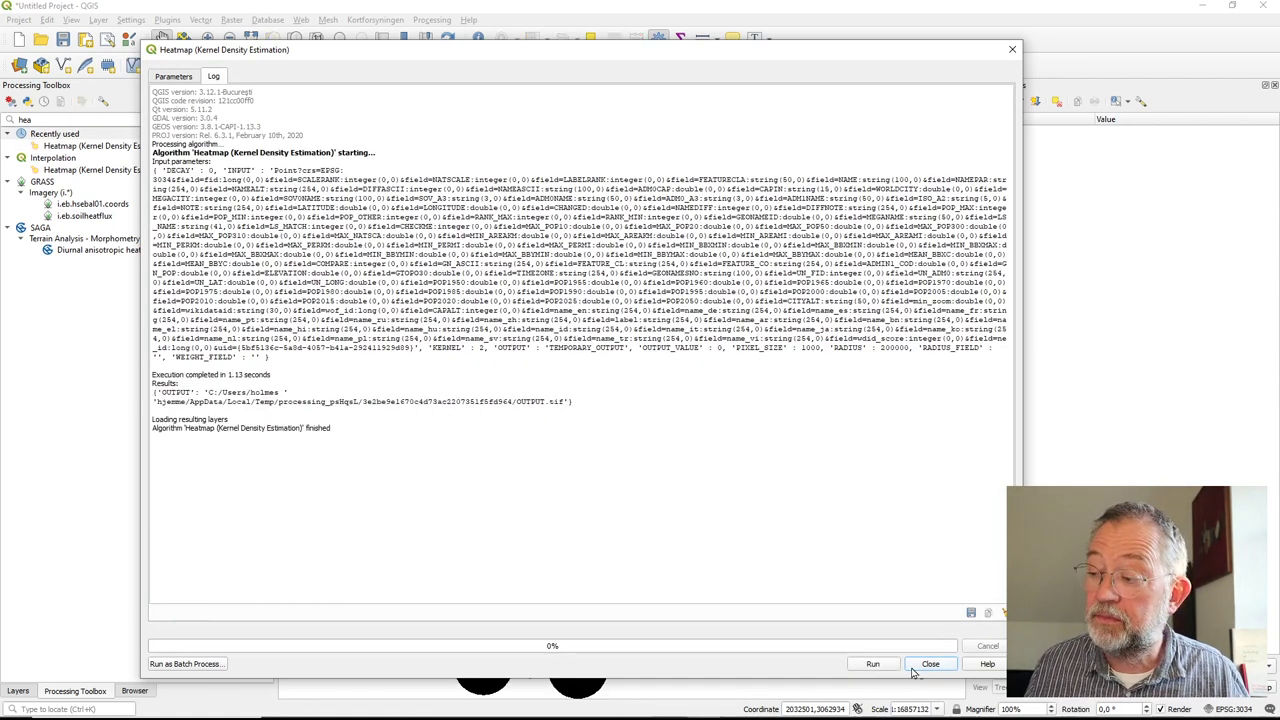
{"action": "left_click", "coordinate": [929, 664]}
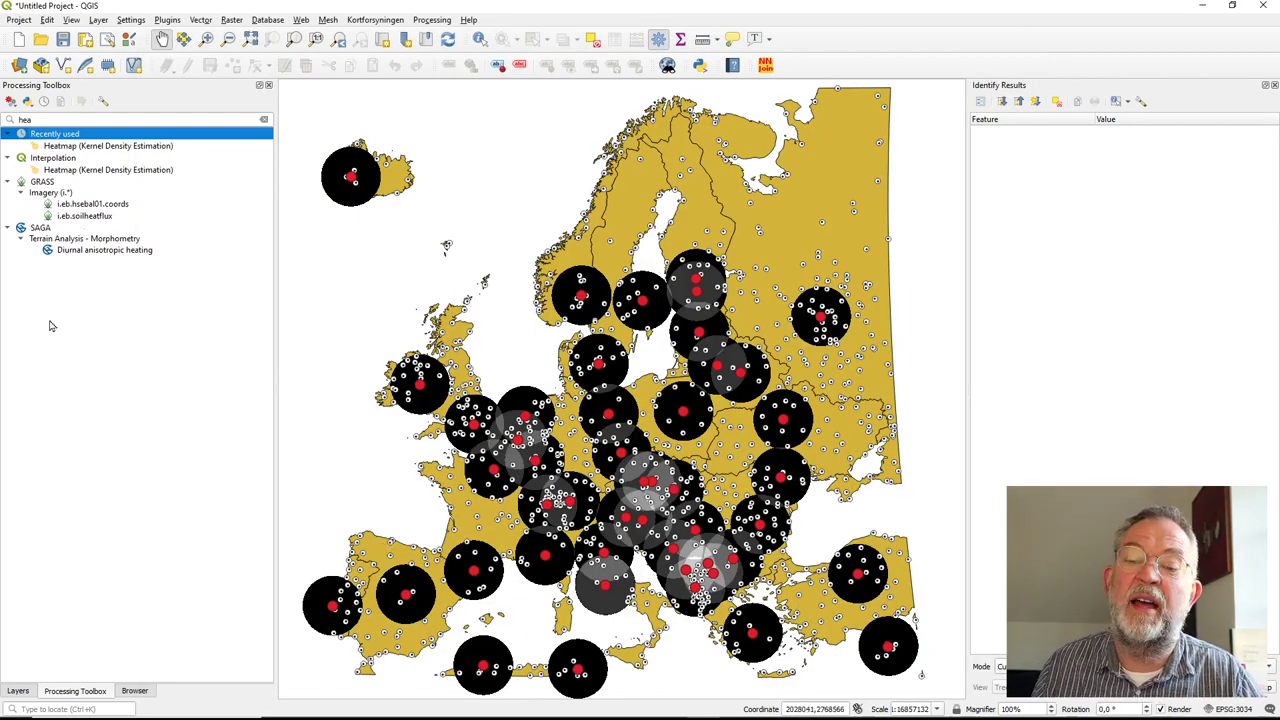
Style the Heatmap layer as Singleband pseudocolor with the default color ramp inverted so it runs from blue to red
{"action": "left_click", "coordinate": [18, 691]}
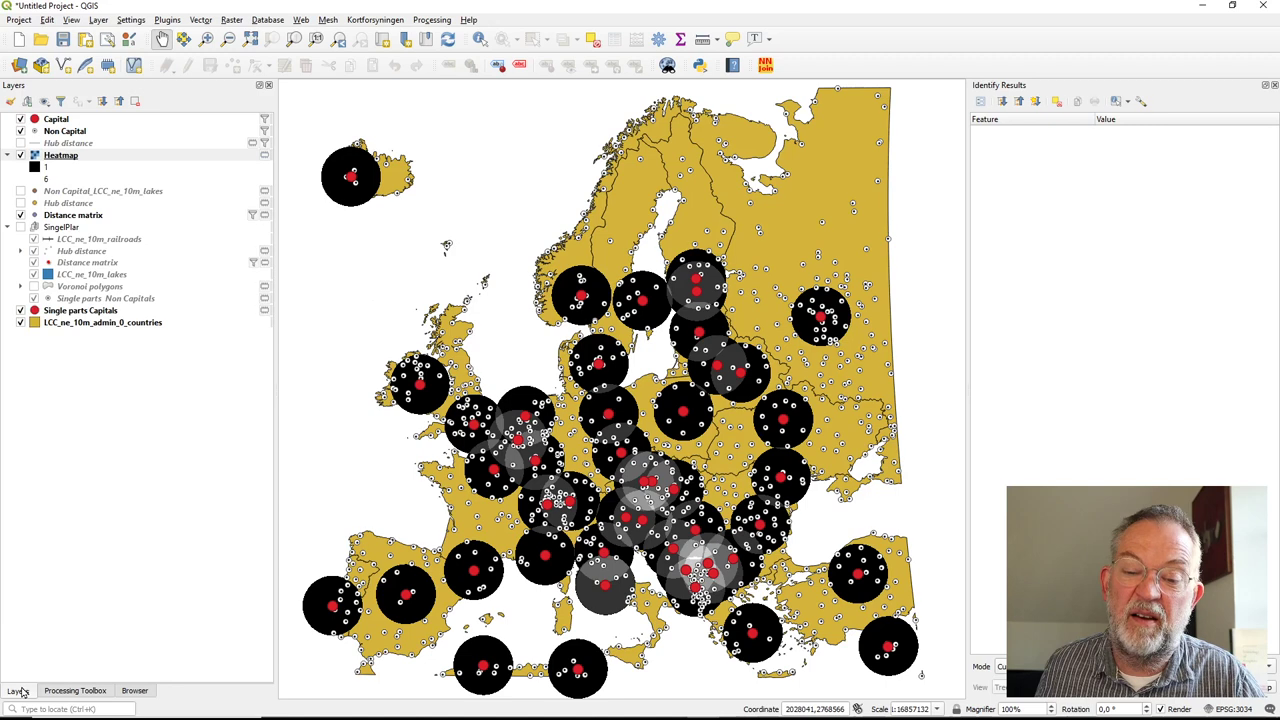
{"action": "right_click", "coordinate": [83, 160]}
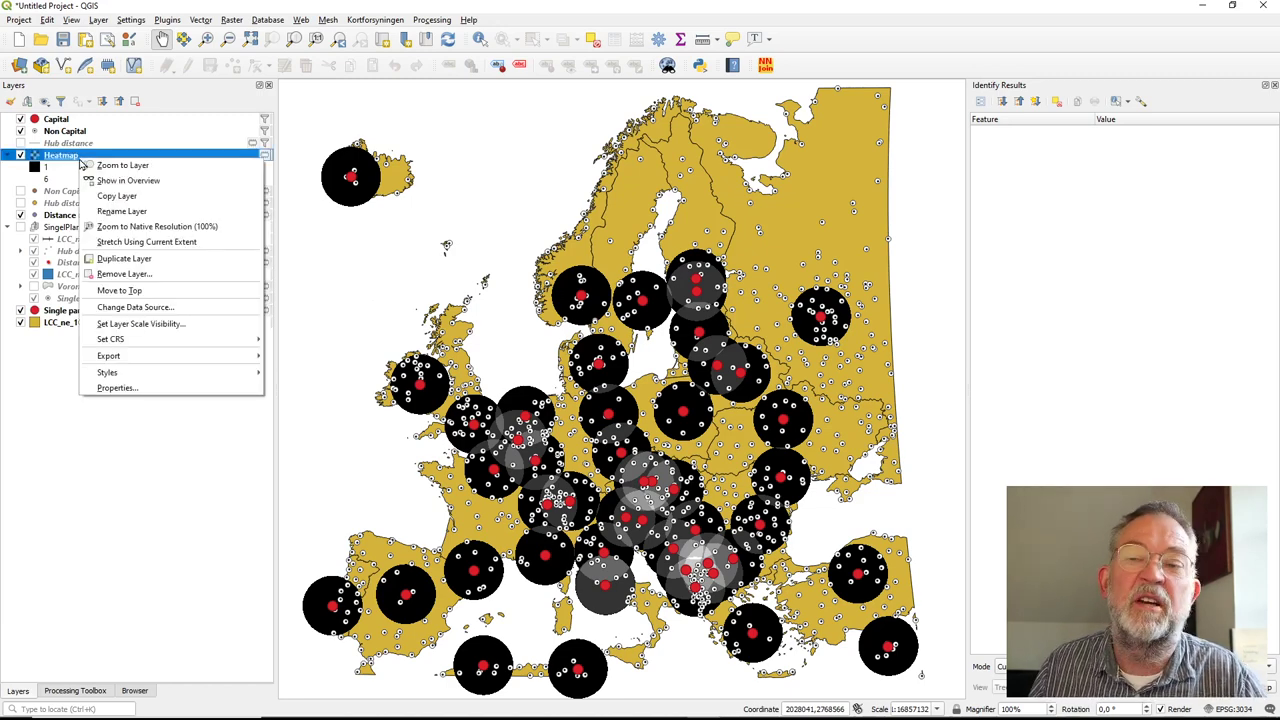
{"action": "left_click", "coordinate": [118, 388]}
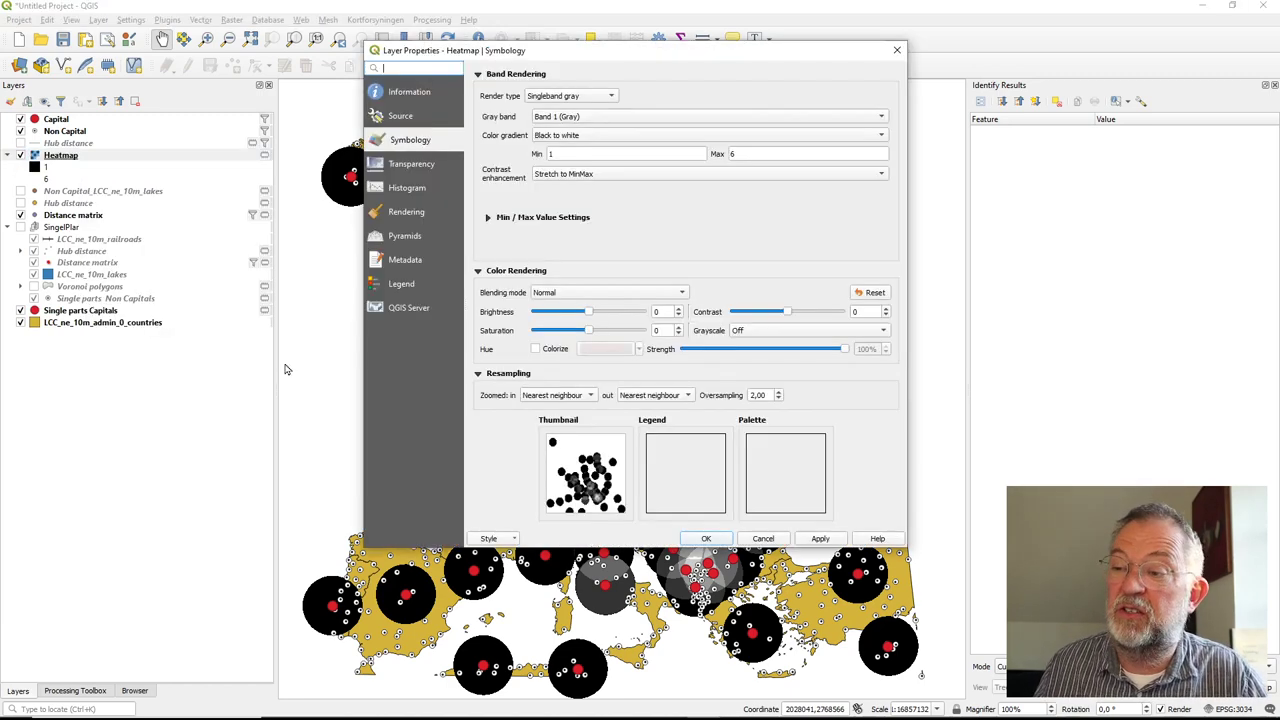
{"action": "left_click", "coordinate": [565, 95]}
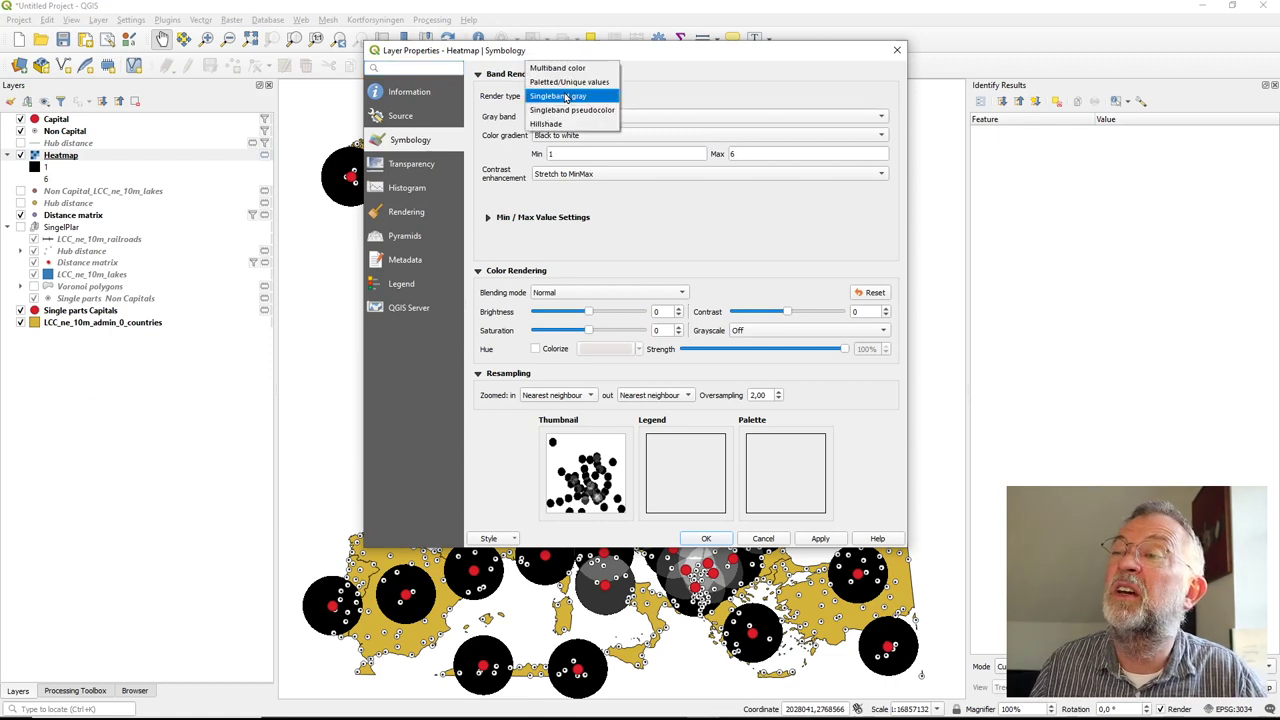
{"action": "left_click", "coordinate": [603, 111]}
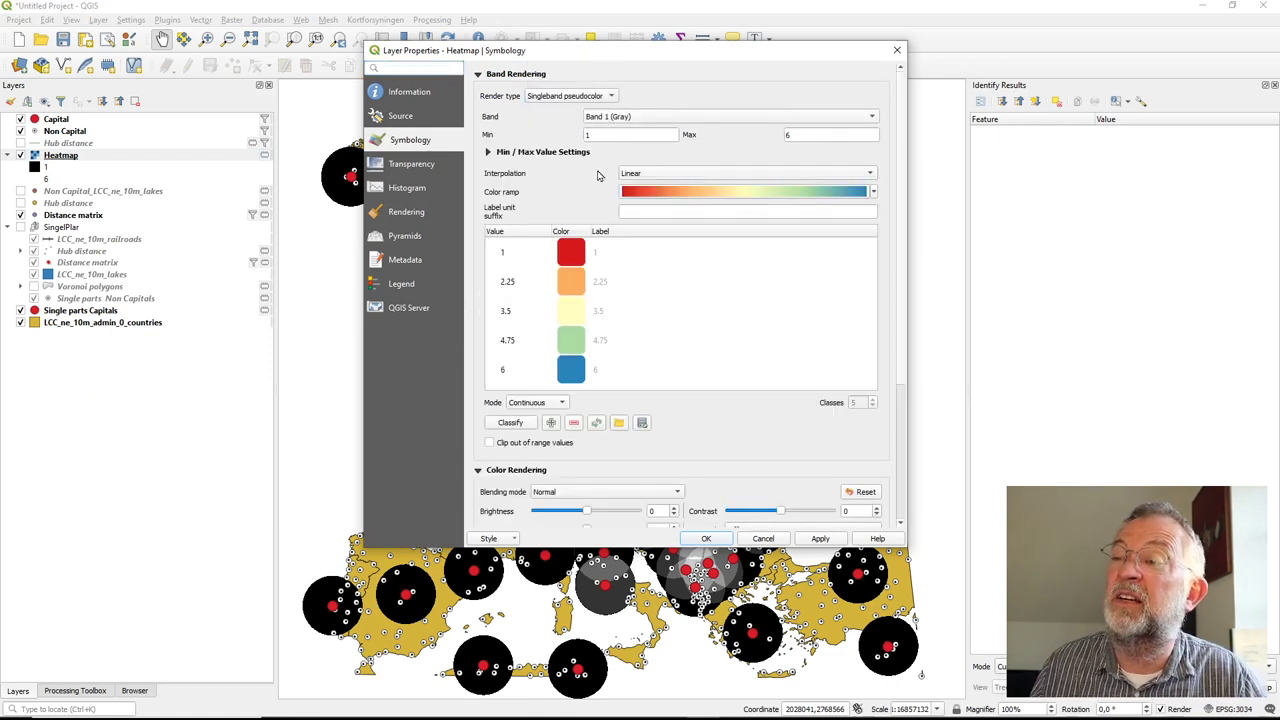
{"action": "left_click", "coordinate": [875, 193]}
{"action": "left_click", "coordinate": [737, 207]}
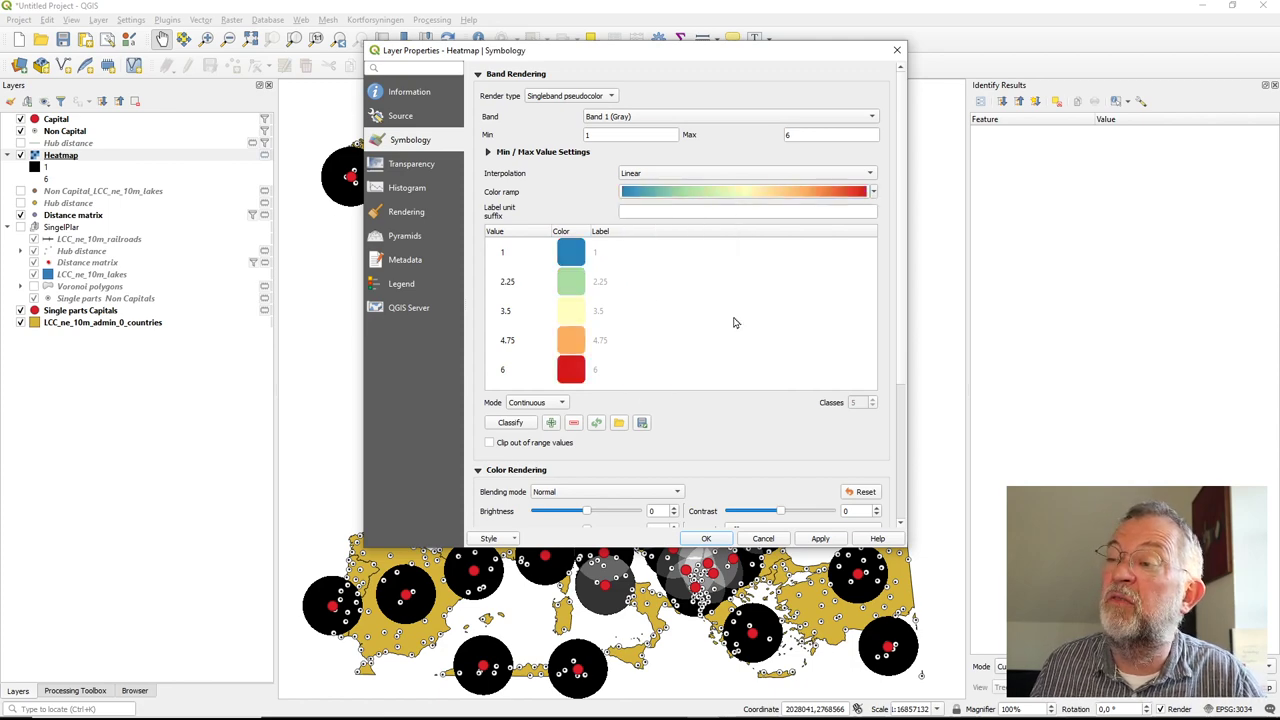
{"action": "left_click", "coordinate": [706, 540]}
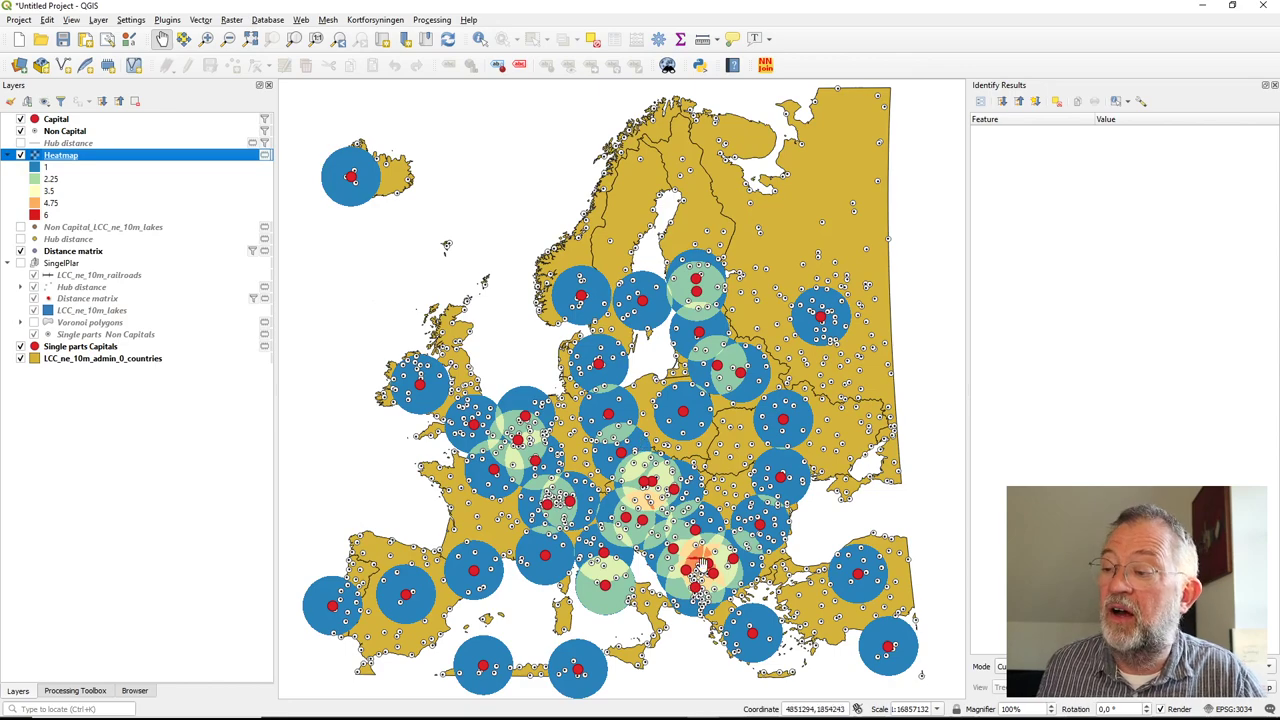
Examine the overlapping capital circles in southeastern and central Europe and compare them with the kernel density curves in the presentation slide
{"action": "scroll", "coordinate": [703, 565], "scroll_direction": "down", "scroll_amount": 3}
{"action": "scroll", "coordinate": [703, 565], "scroll_direction": "up", "scroll_amount": 5}
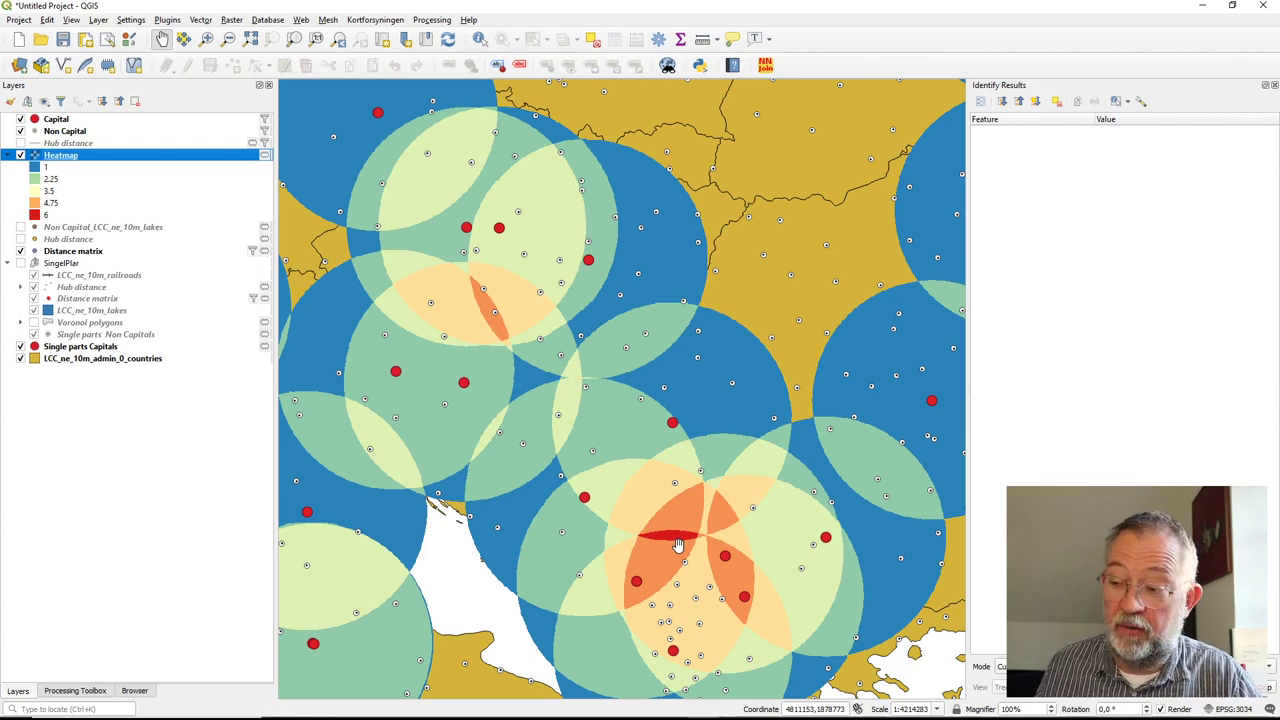
{"action": "scroll", "coordinate": [670, 540], "scroll_direction": "down", "scroll_amount": 2}
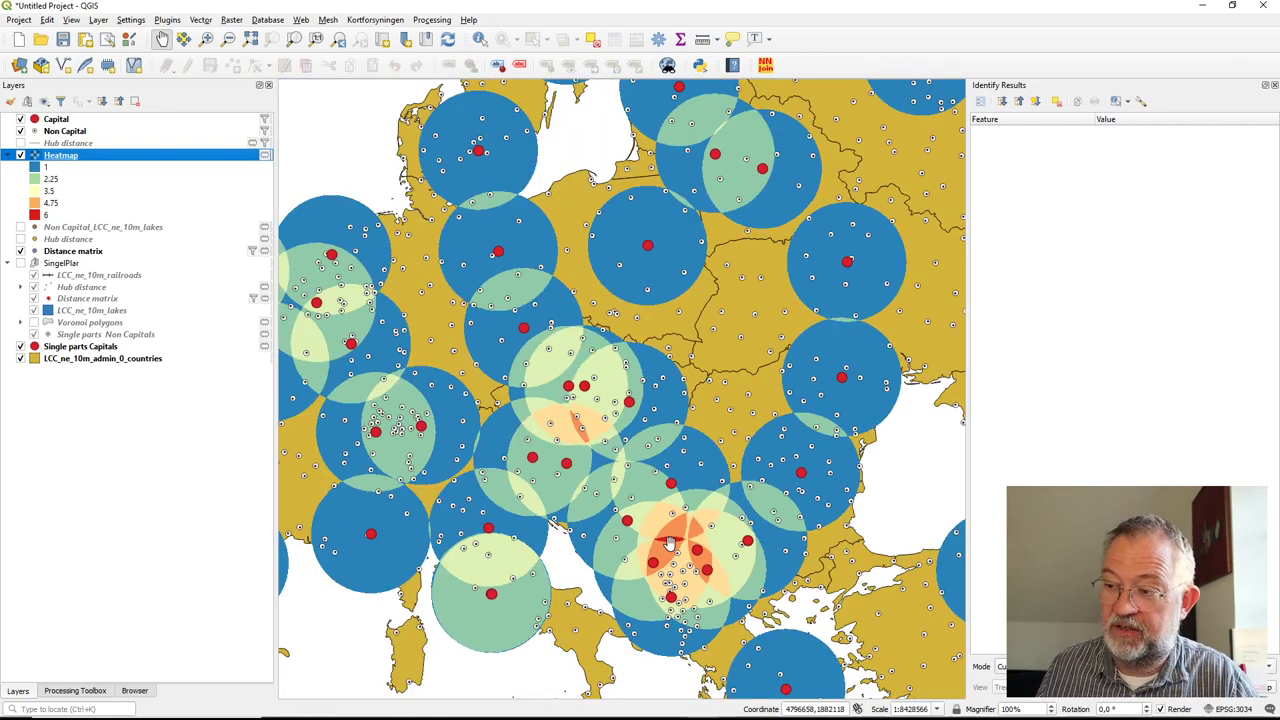
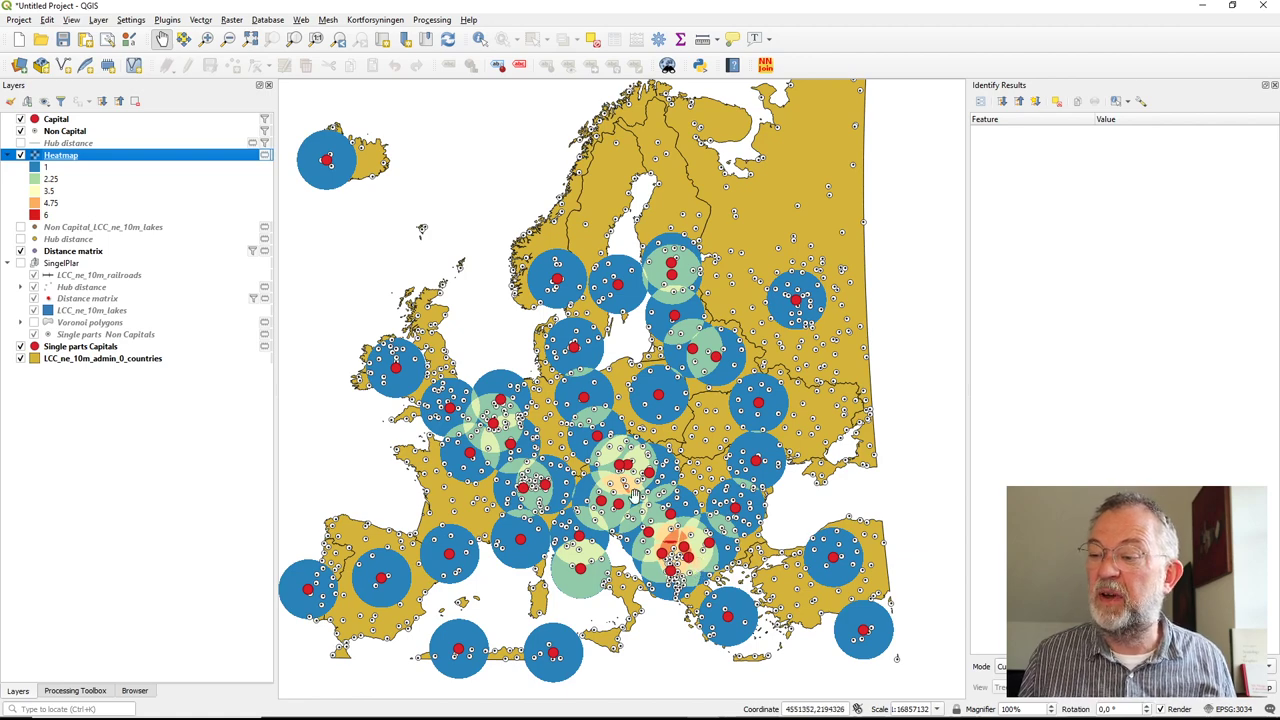
{"action": "scroll", "coordinate": [630, 482], "scroll_direction": "up", "scroll_amount": 2}
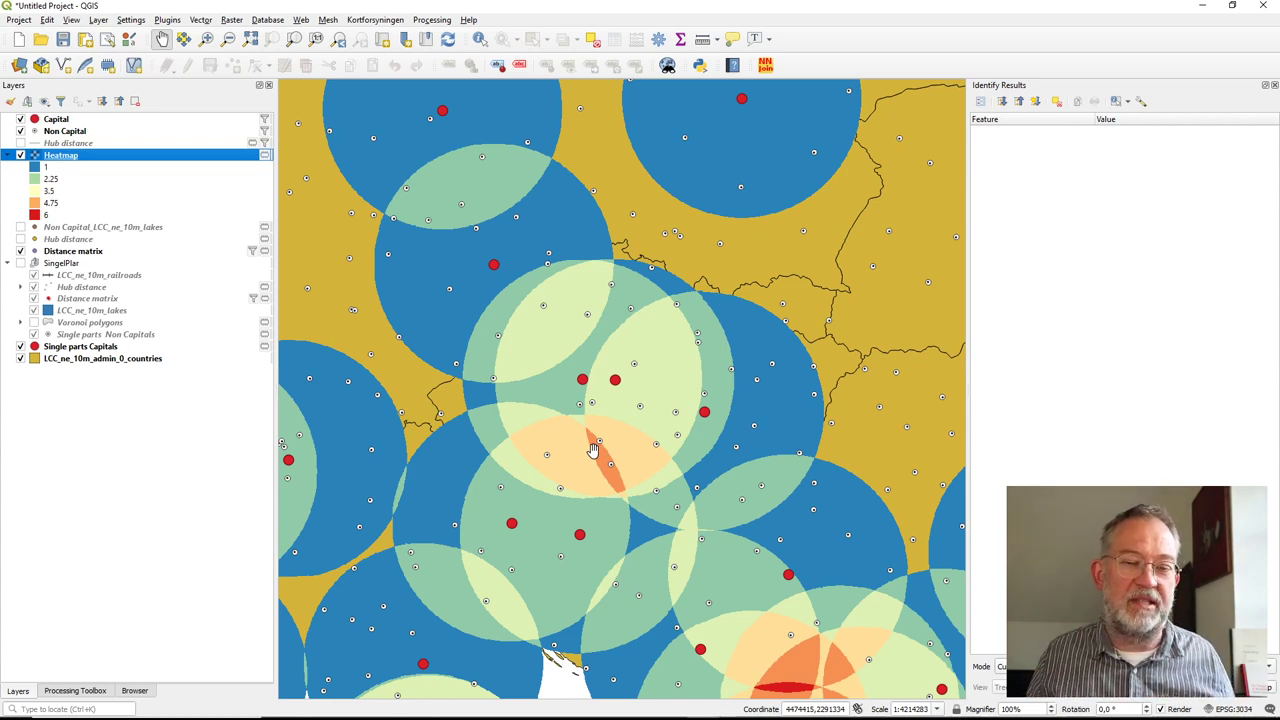
{"action": "key", "text": "alt+Tab"}
{"action": "key", "text": "alt+Tab"}
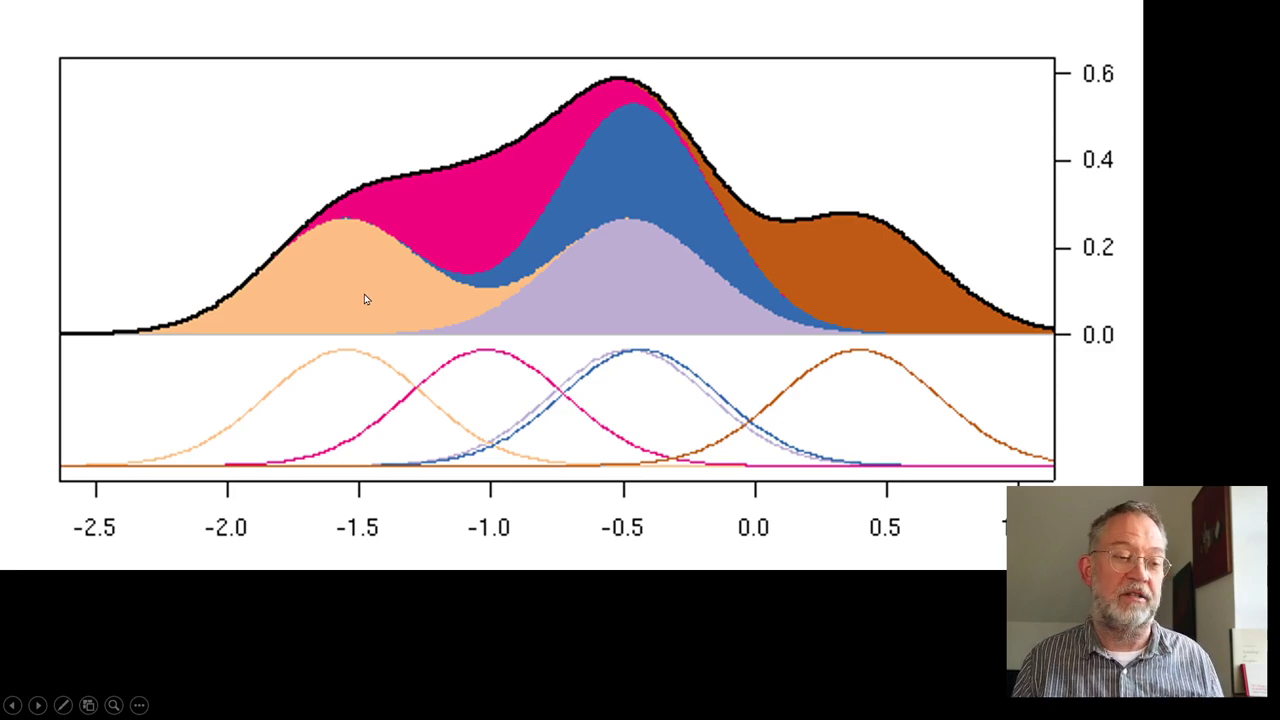
{"action": "key", "text": "alt+Tab"}
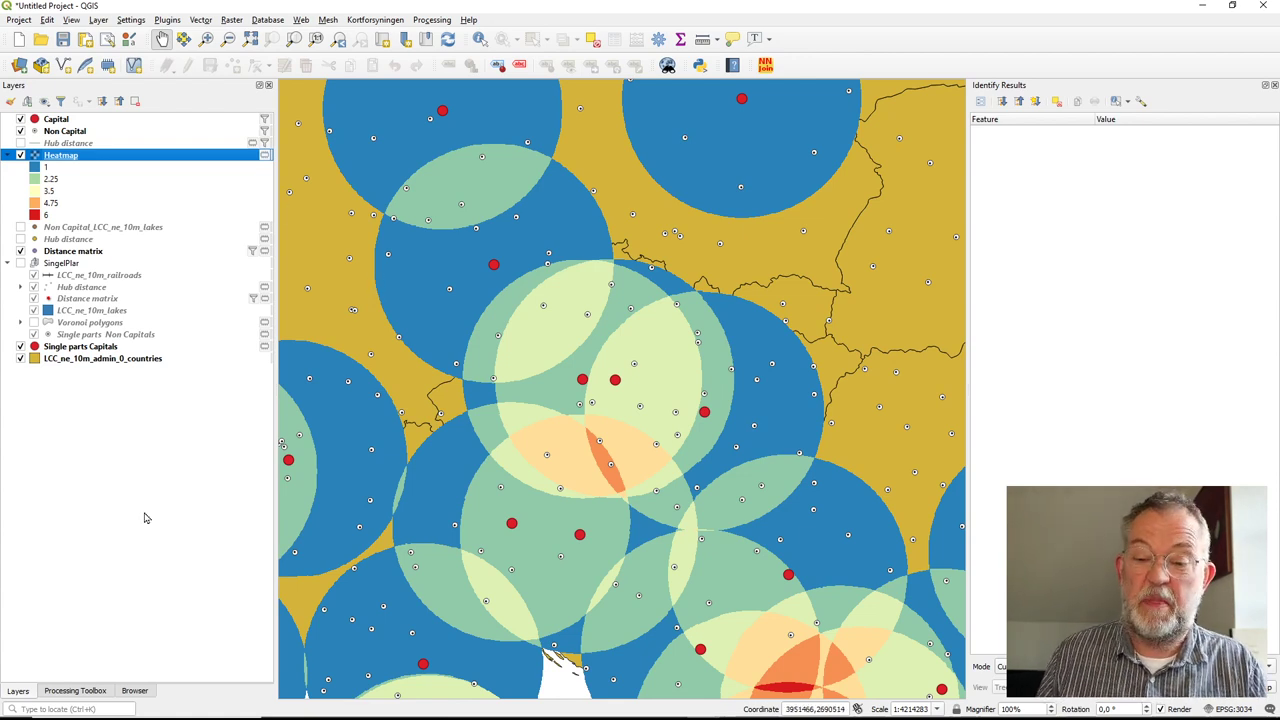
Start another Heatmap (Kernel Density Estimation) run using Single parts Capitals [EPSG:3034] as the point layer
{"action": "left_click", "coordinate": [92, 691]}
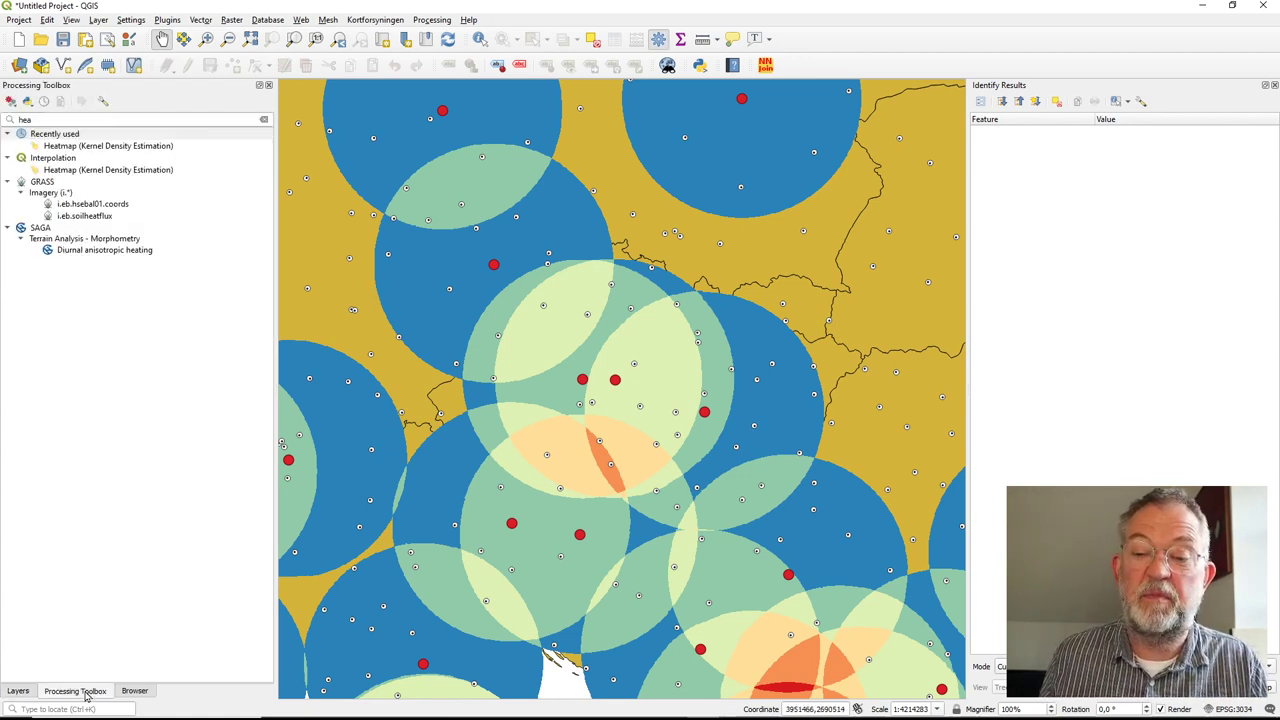
{"action": "double_click", "coordinate": [88, 147]}
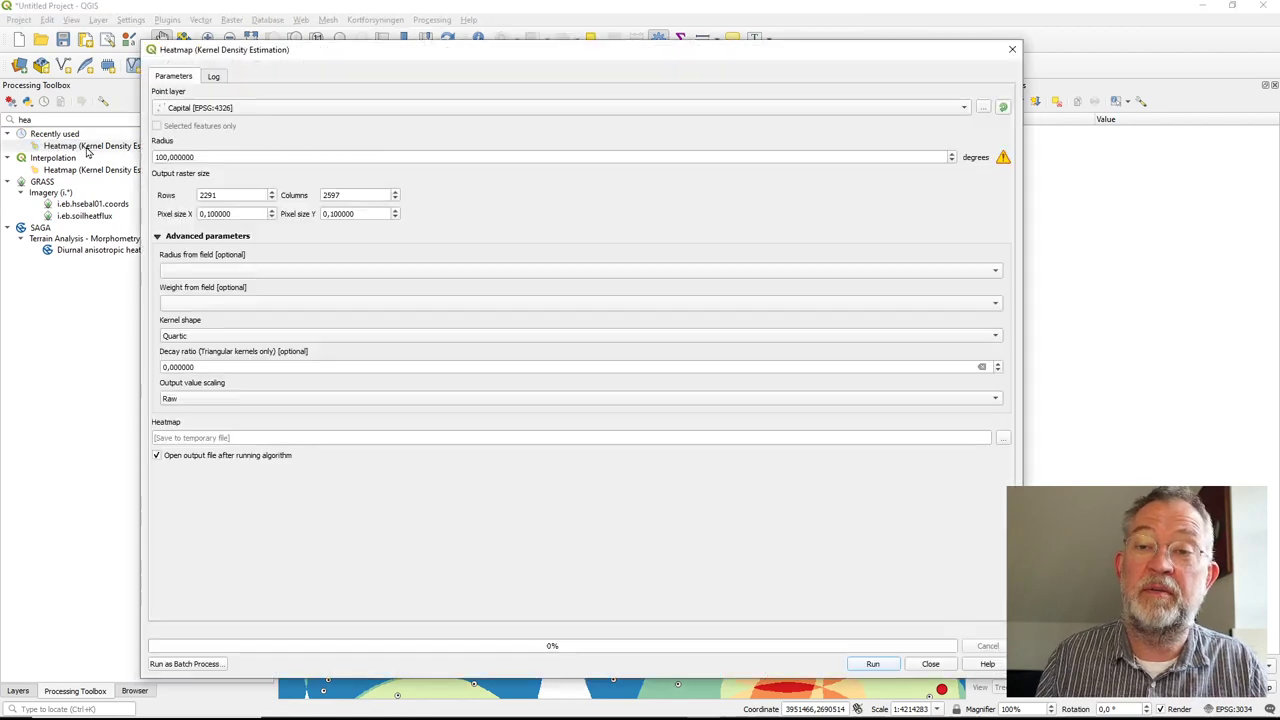
{"action": "left_click", "coordinate": [242, 110]}
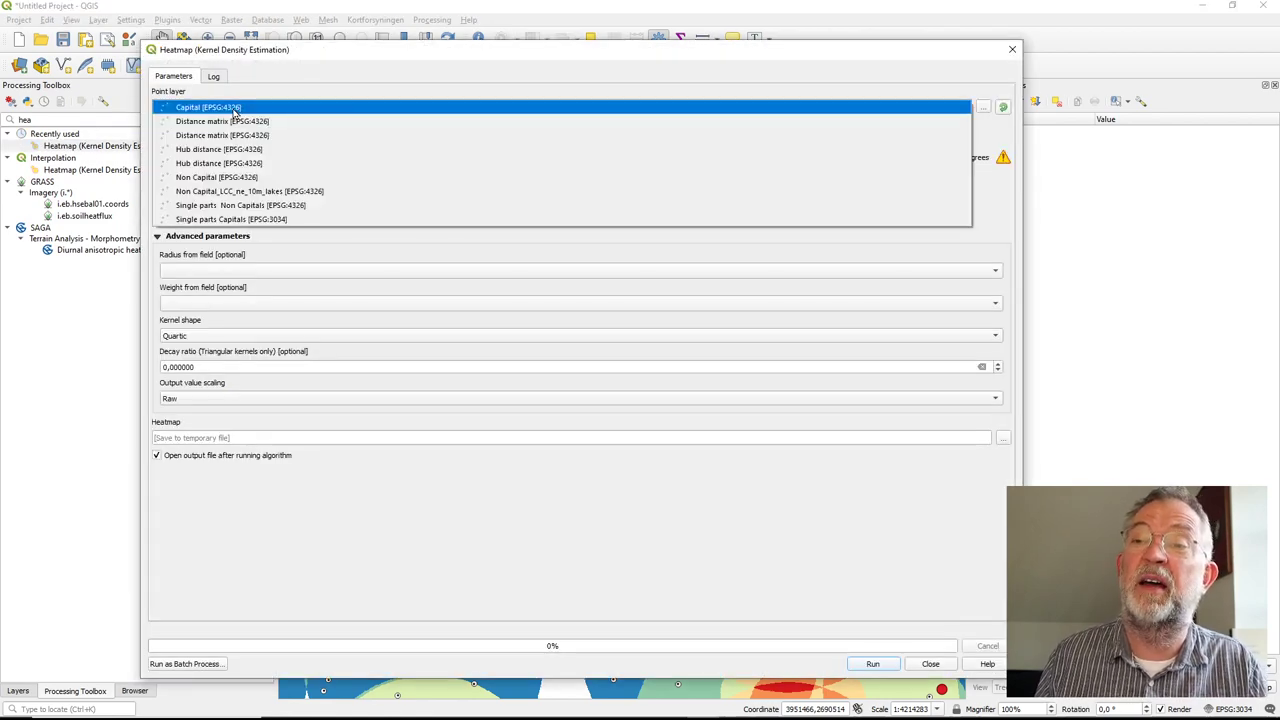
{"action": "left_click", "coordinate": [298, 220]}
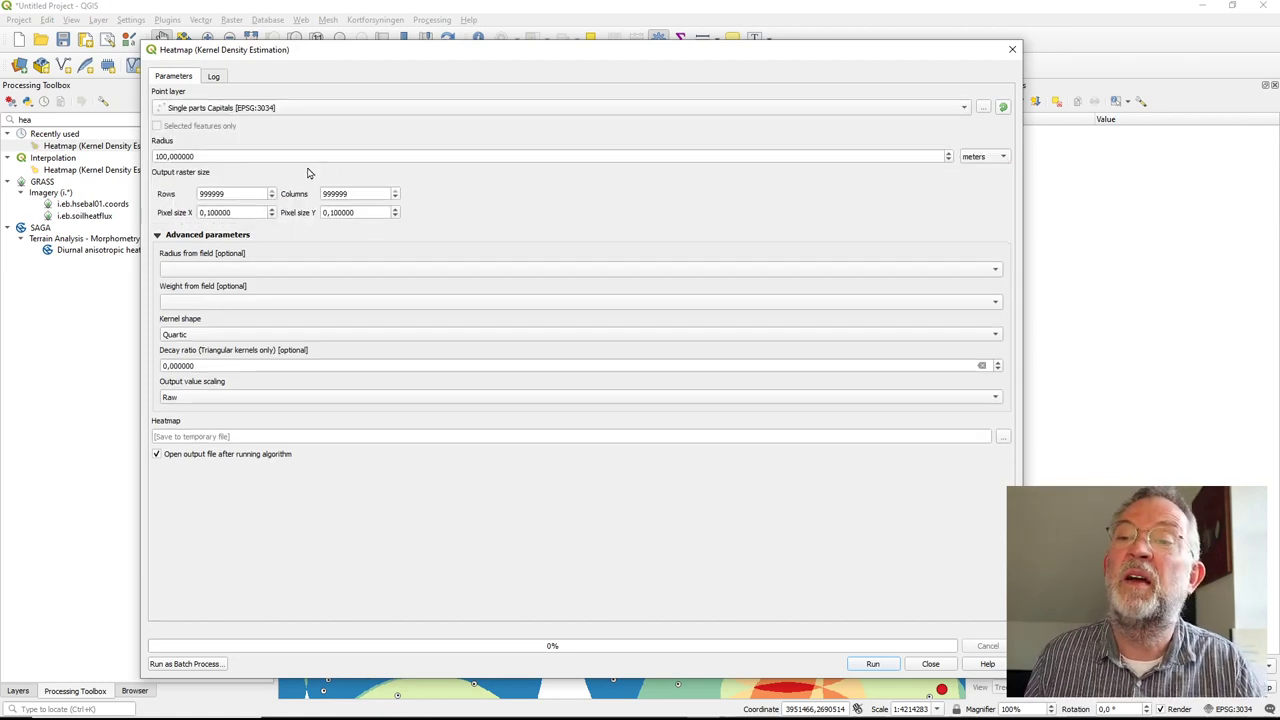
Set the heatmap radius to 200 kilometers and the output pixel size to 1000
{"action": "left_click_drag", "start_coordinate": [272, 156], "coordinate": [127, 157]}
{"action": "type", "text": "2"}
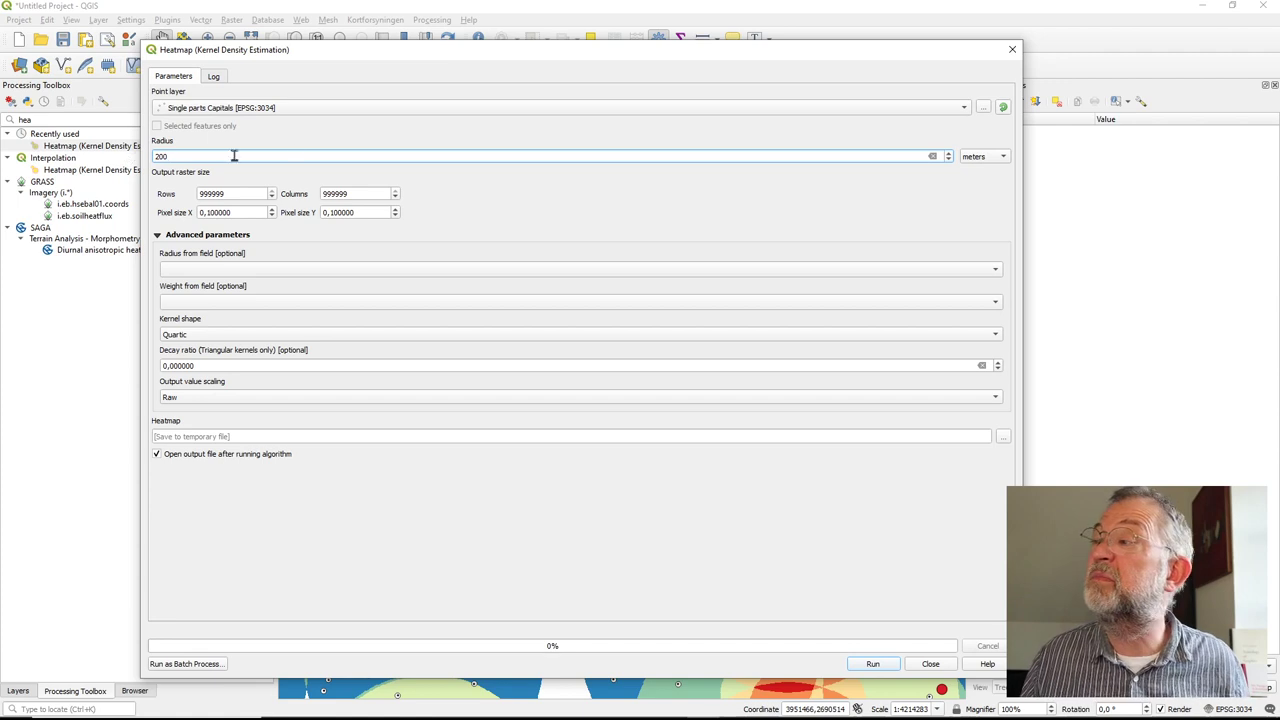
{"action": "left_click", "coordinate": [975, 156]}
{"action": "left_click", "coordinate": [977, 167]}
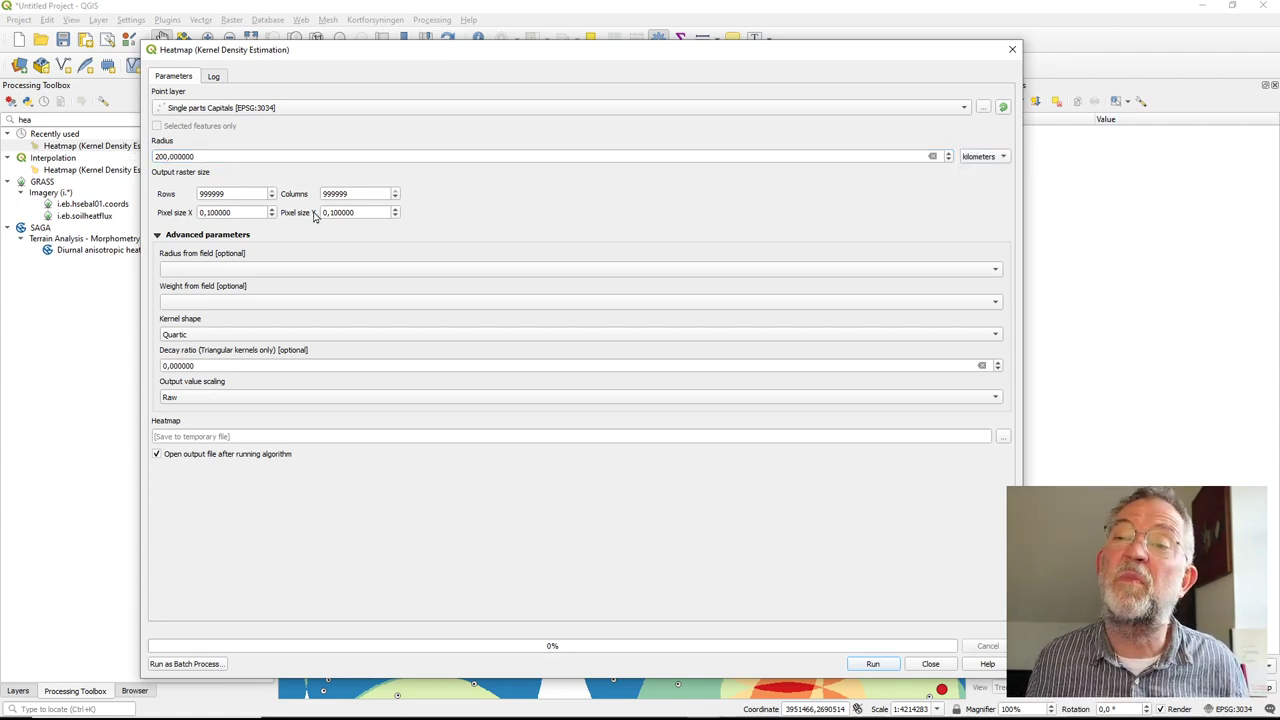
{"action": "left_click_drag", "start_coordinate": [258, 213], "coordinate": [144, 215]}
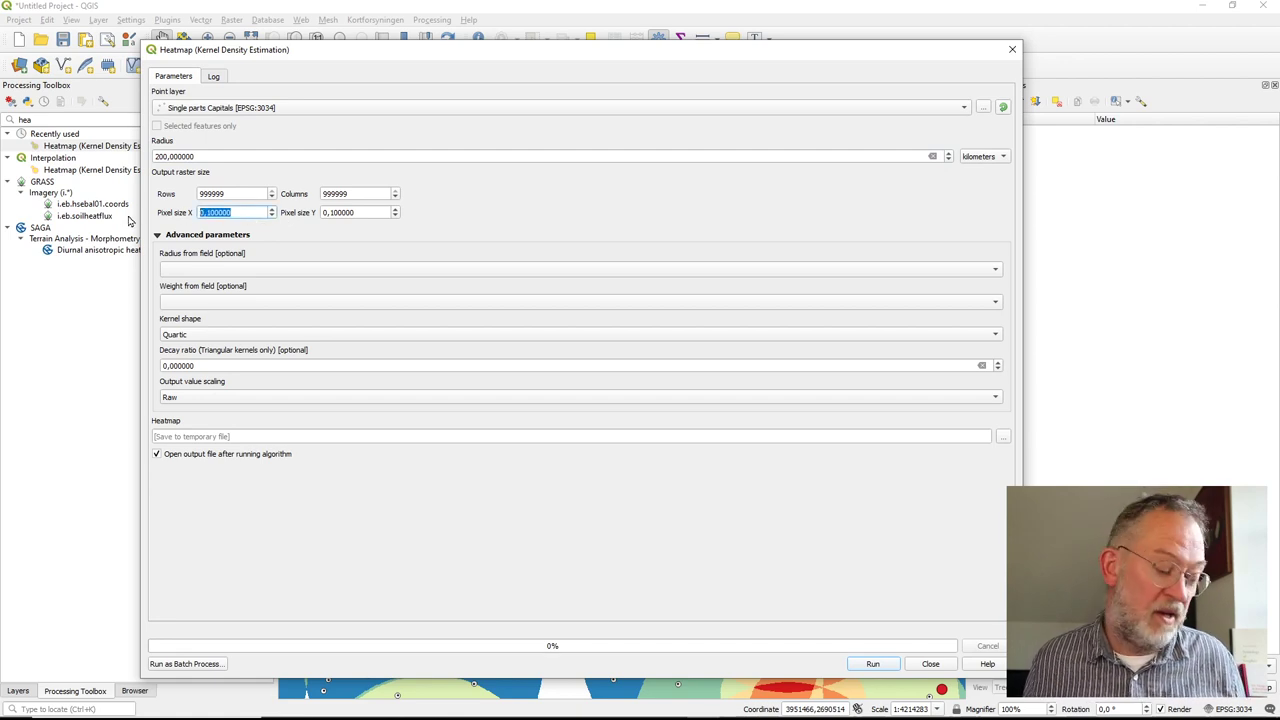
{"action": "type", "text": "1000"}
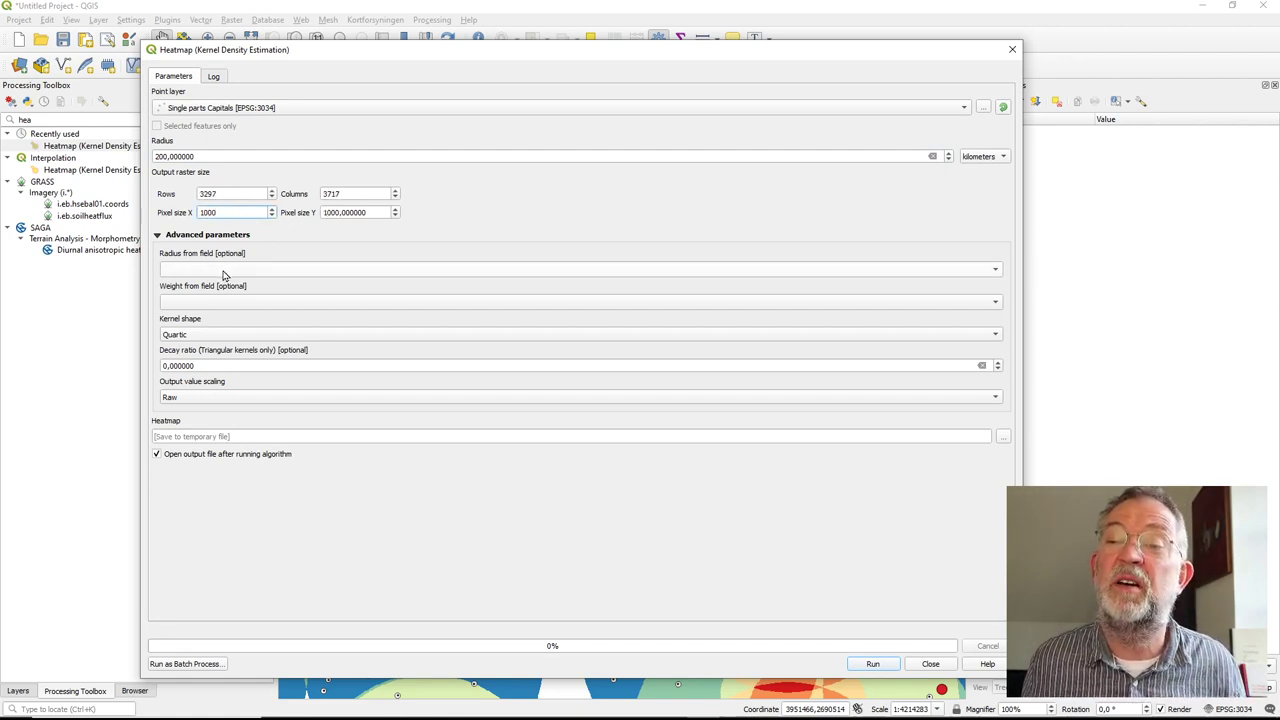
Weight the heatmap by the POP_MAX field, run the algorithm and close its dialog
{"action": "left_click", "coordinate": [207, 303]}
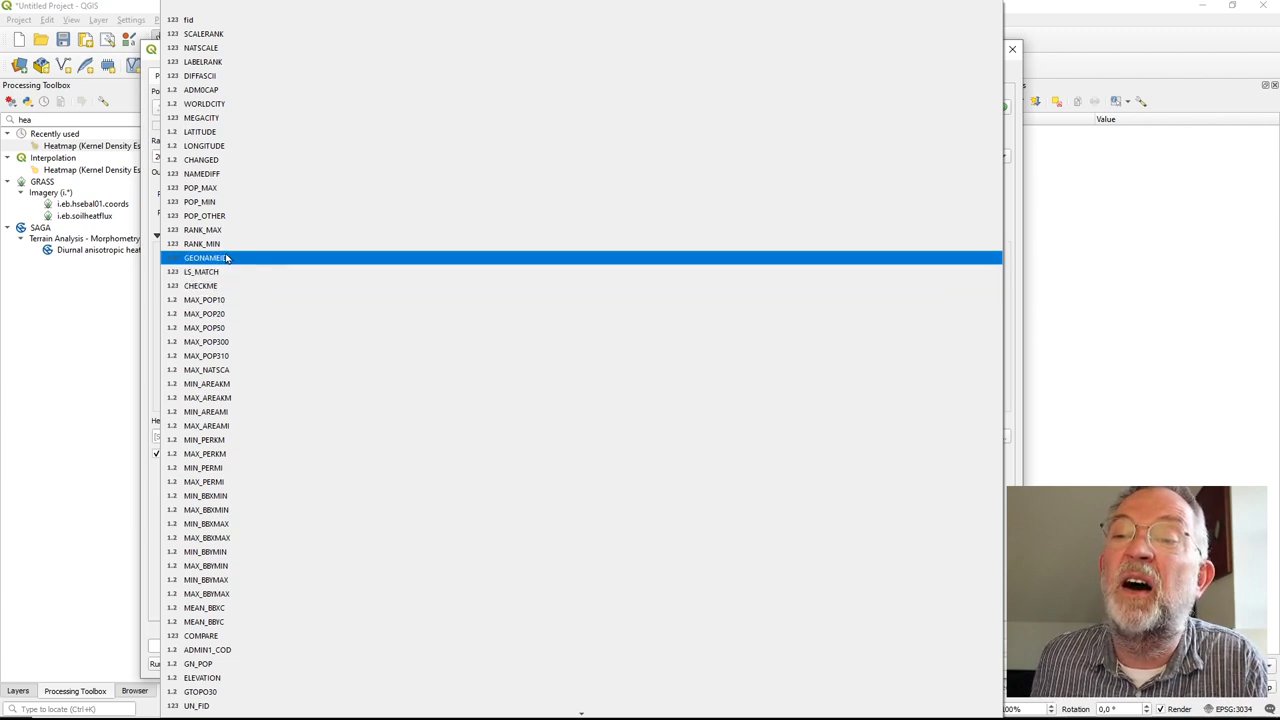
{"action": "left_click", "coordinate": [229, 188]}
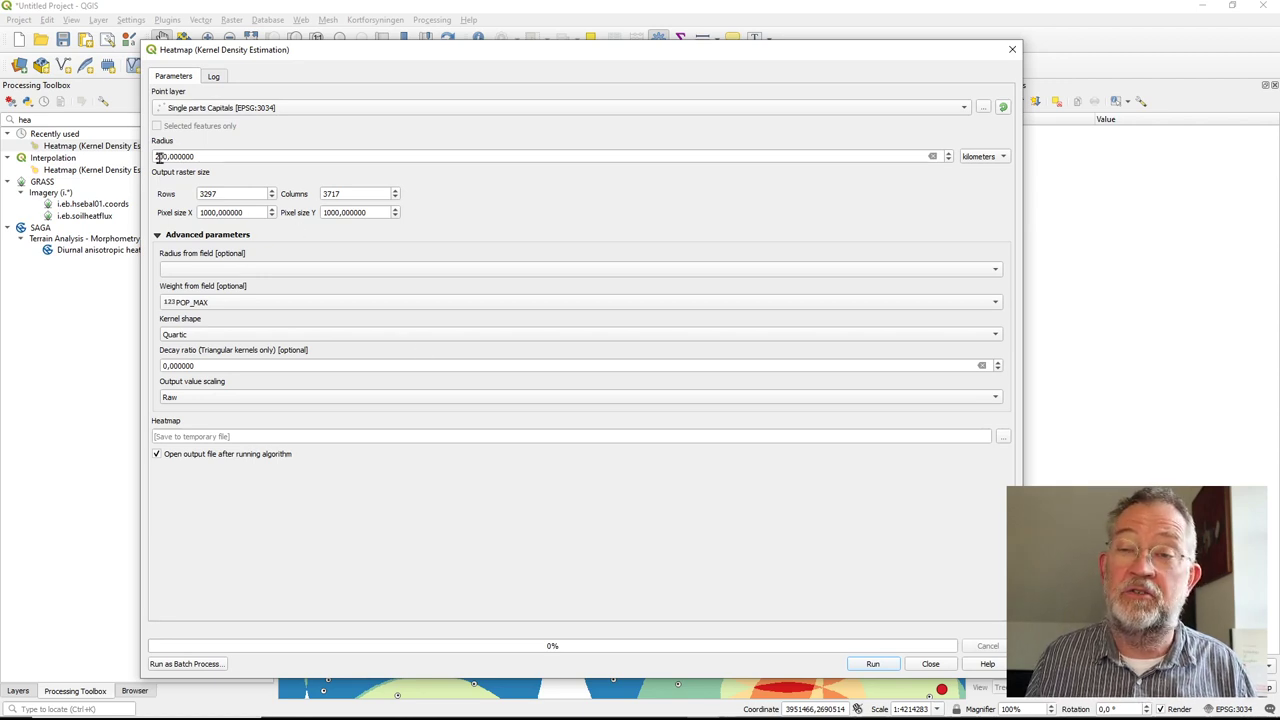
{"action": "left_click", "coordinate": [873, 665]}
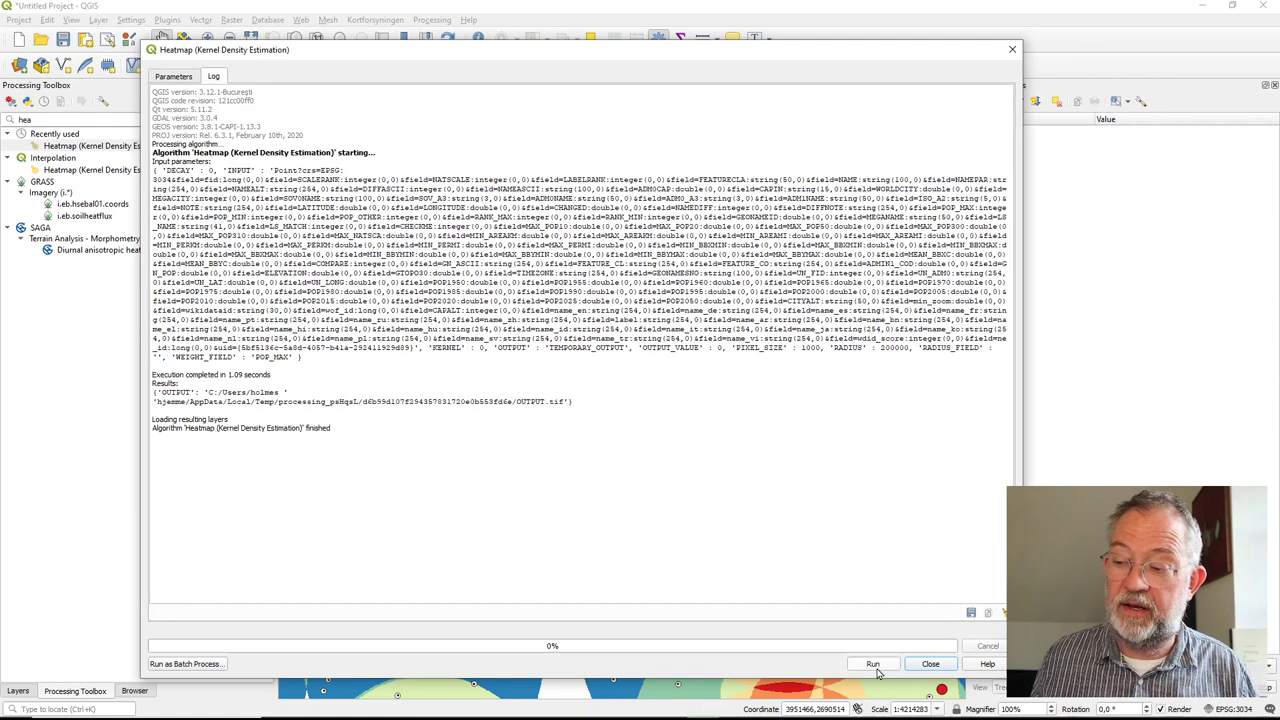
{"action": "left_click", "coordinate": [946, 667]}
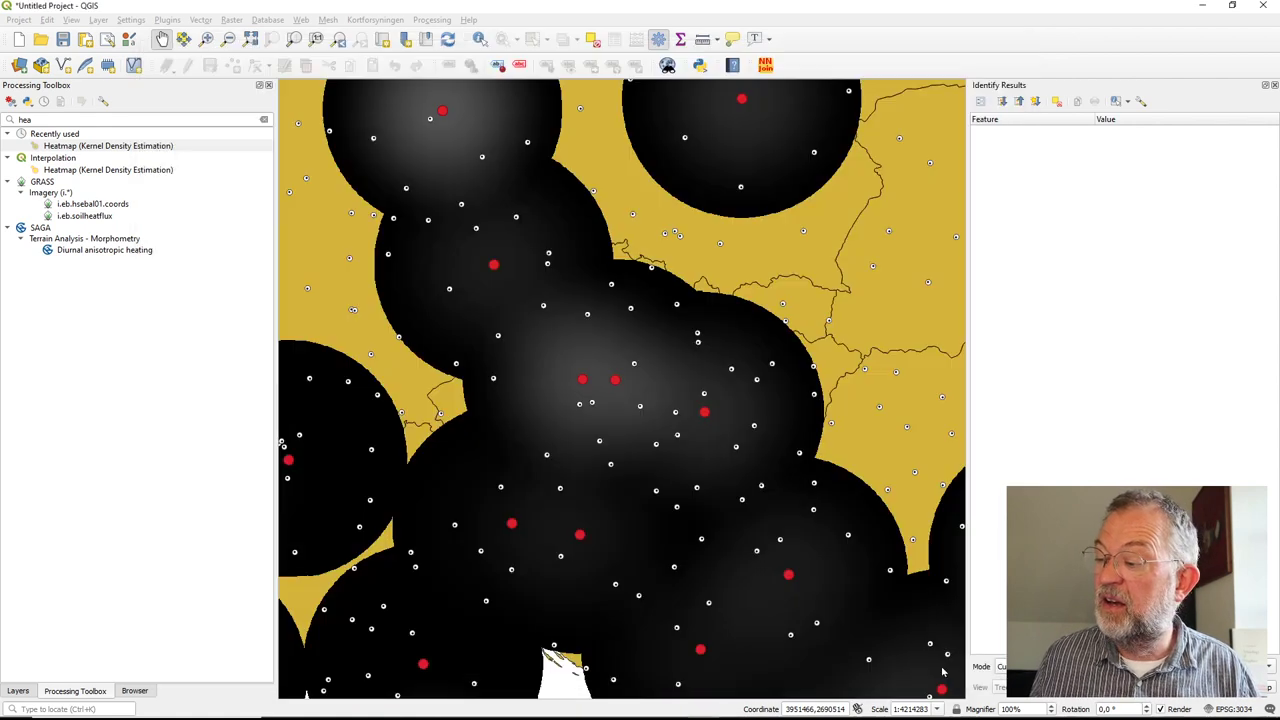
Hide the Non Capital layer so that only the capital points show over the new heatmap
{"action": "scroll", "coordinate": [720, 500], "scroll_direction": "down", "scroll_amount": 2}
{"action": "scroll", "coordinate": [707, 490], "scroll_direction": "up", "scroll_amount": 2}
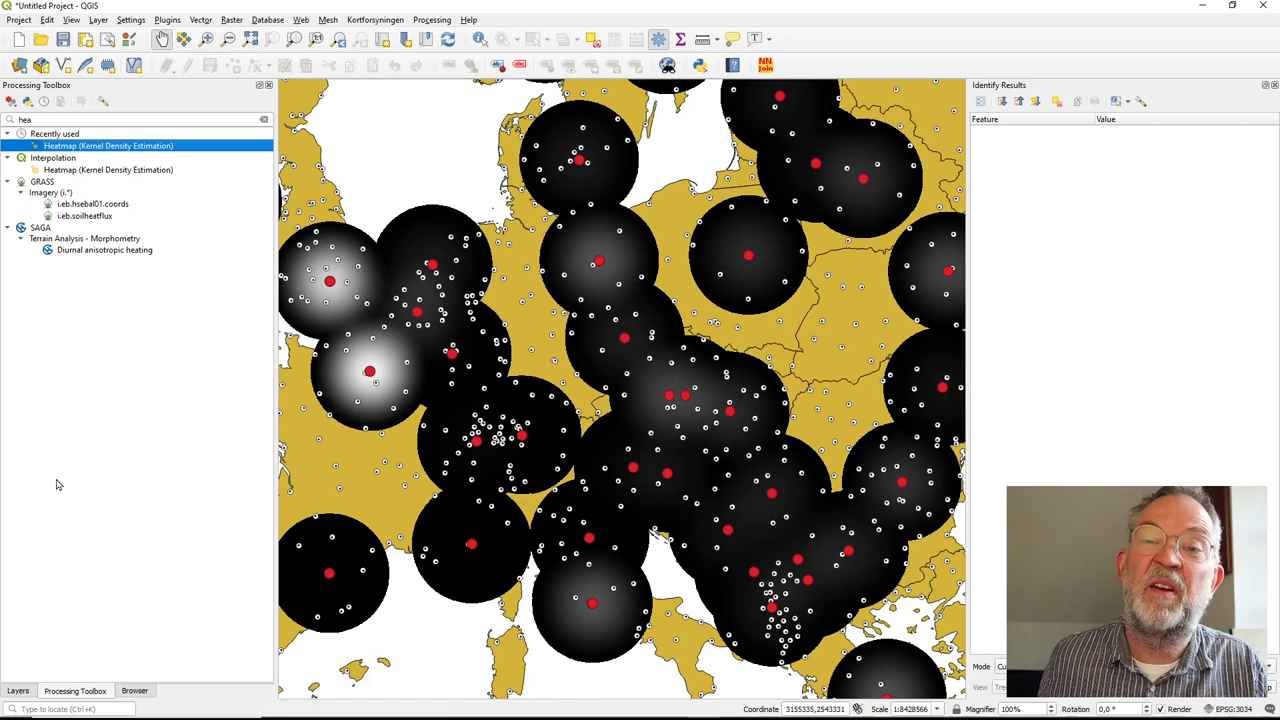
{"action": "left_click", "coordinate": [18, 692]}
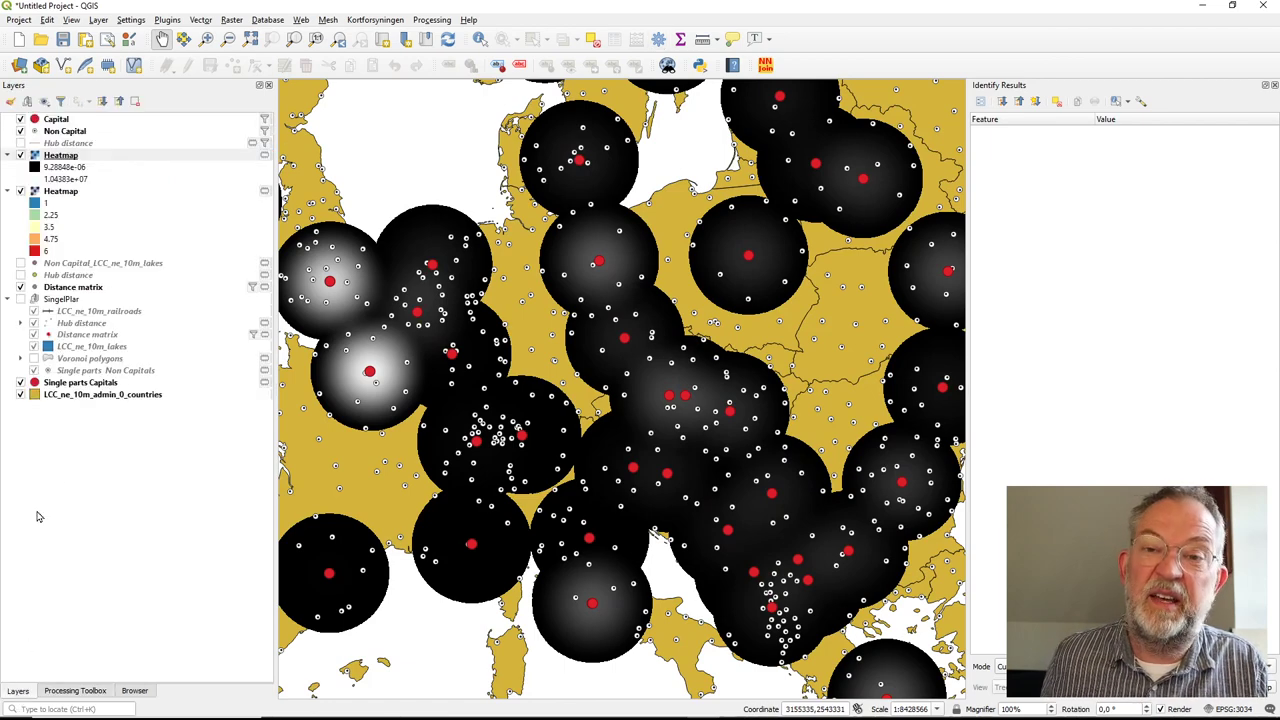
{"action": "left_click", "coordinate": [21, 131]}
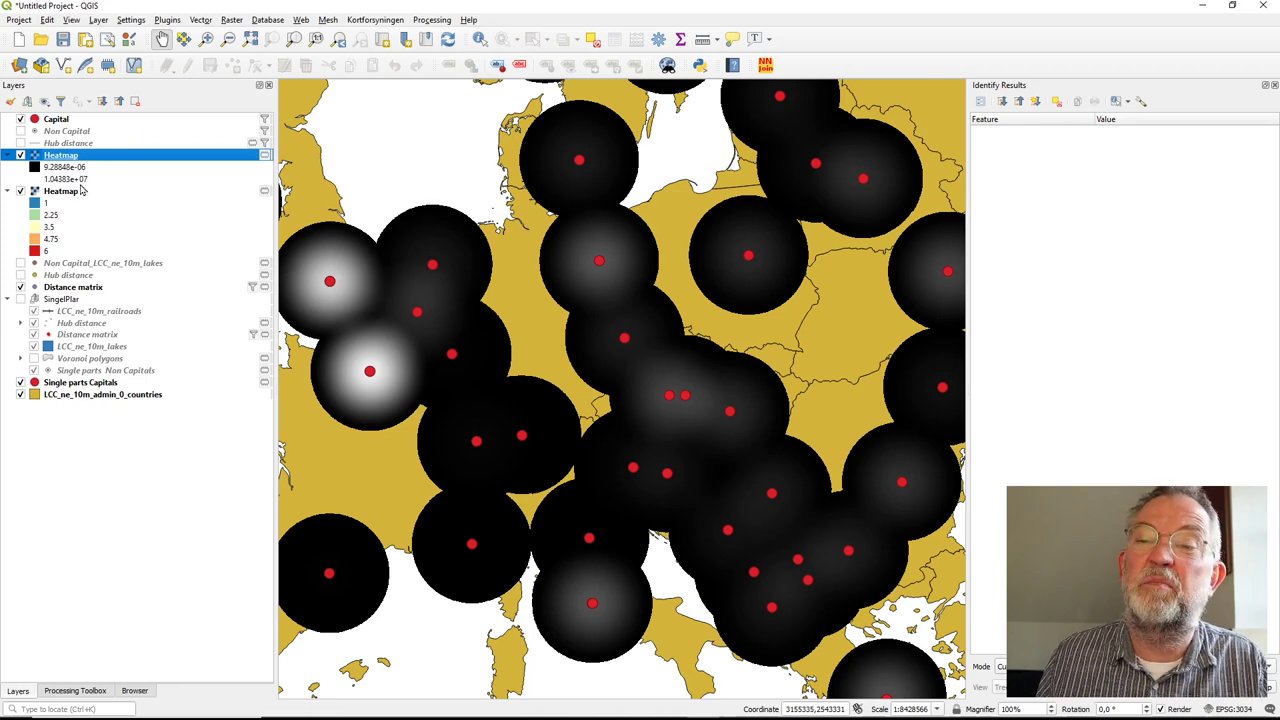
Style the new Heatmap layer as Singleband pseudocolor with the color ramp inverted to run from blue to red
{"action": "right_click", "coordinate": [75, 160]}
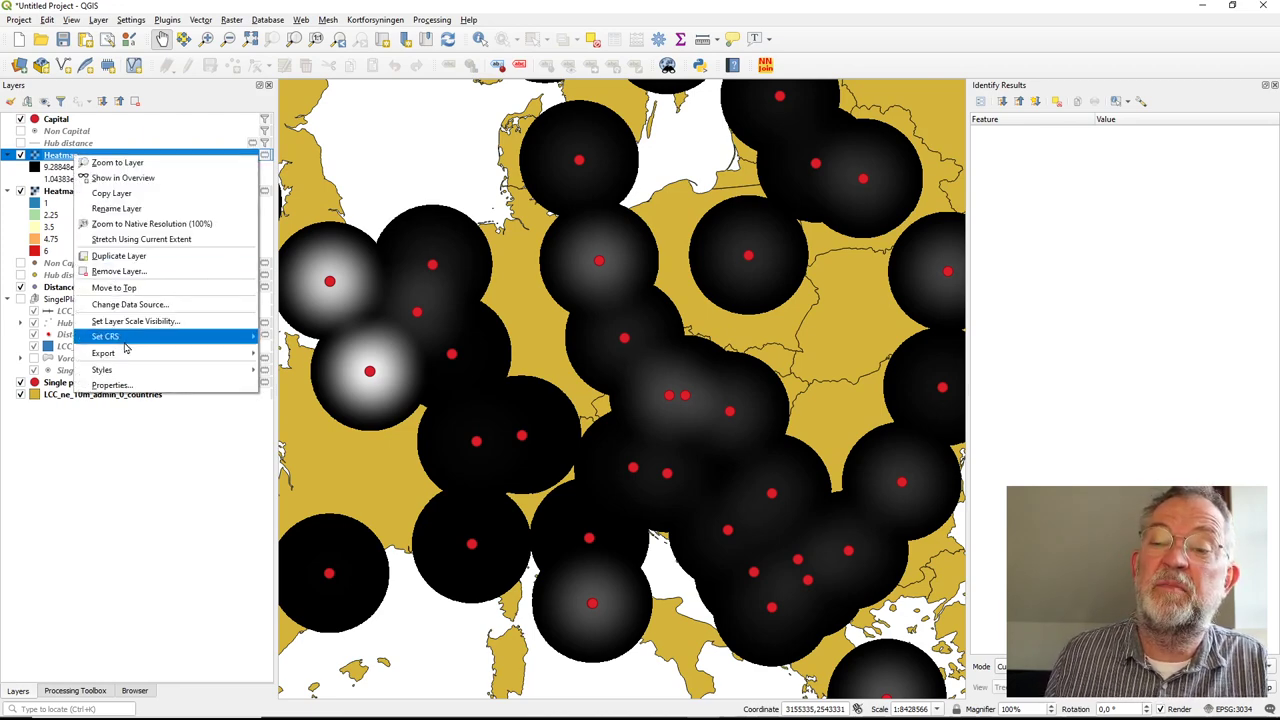
{"action": "left_click", "coordinate": [145, 386]}
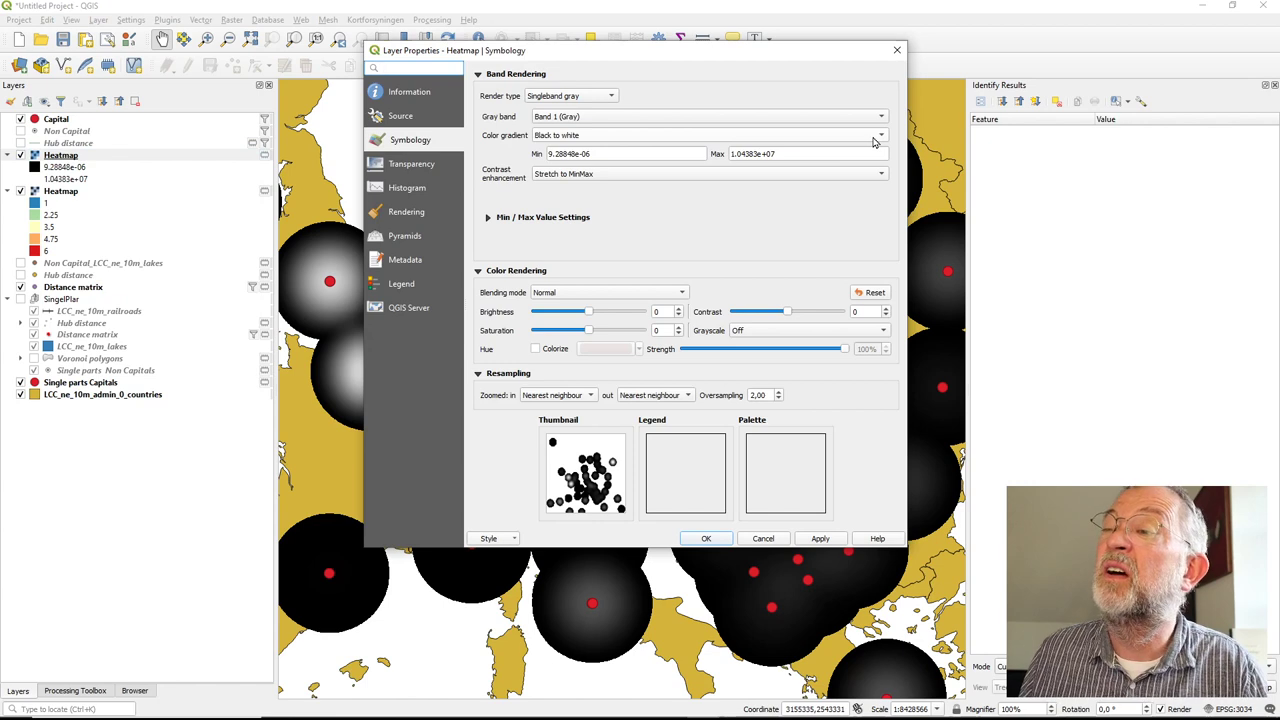
{"action": "left_click", "coordinate": [608, 98]}
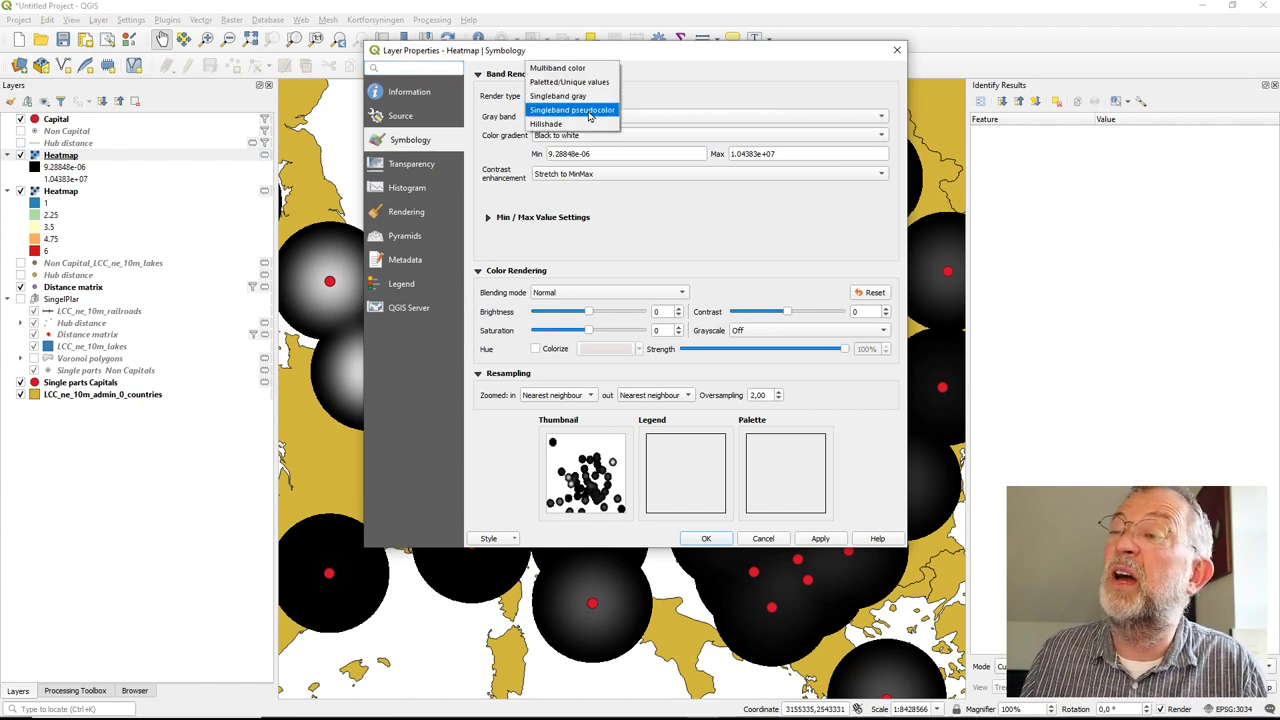
{"action": "left_click", "coordinate": [590, 110]}
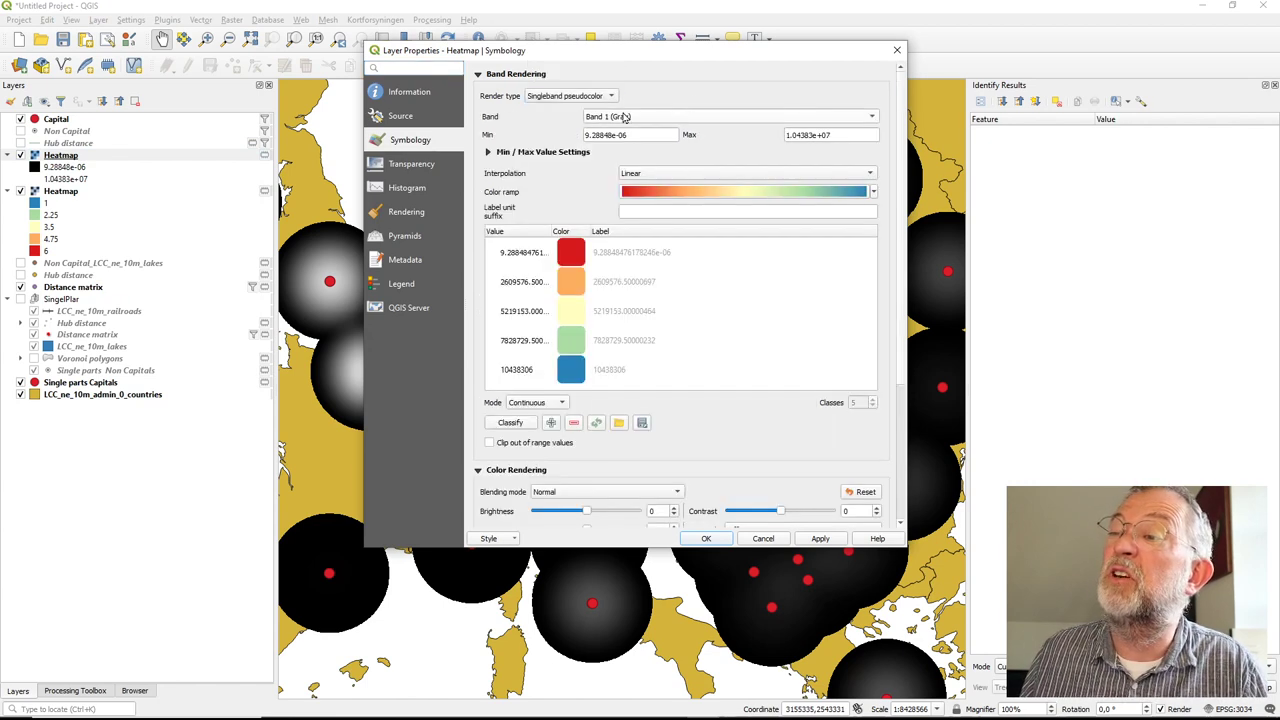
{"action": "left_click", "coordinate": [875, 193]}
{"action": "left_click", "coordinate": [729, 209]}
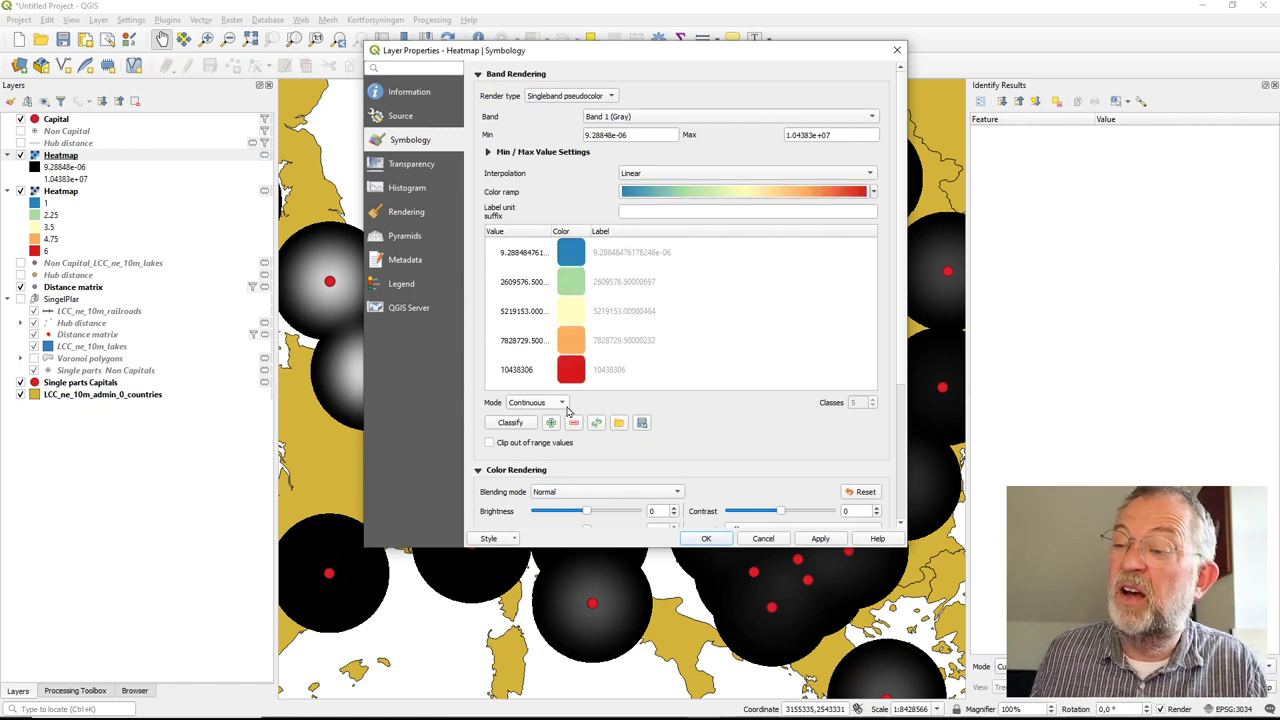
{"action": "left_click", "coordinate": [706, 539]}
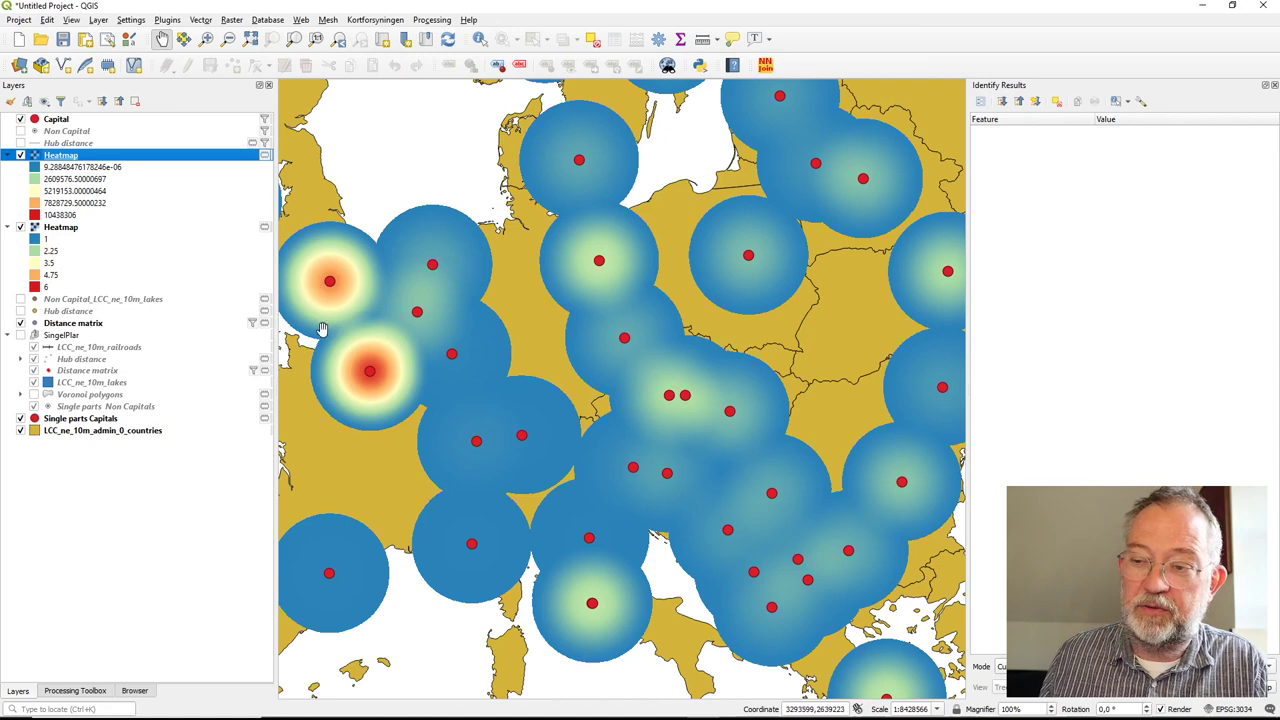
Examine the population-weighted heatmap across Europe and compare it with the uniform heatmap by toggling the upper Heatmap layer's visibility
{"action": "left_click_drag", "start_coordinate": [398, 472], "coordinate": [581, 388]}
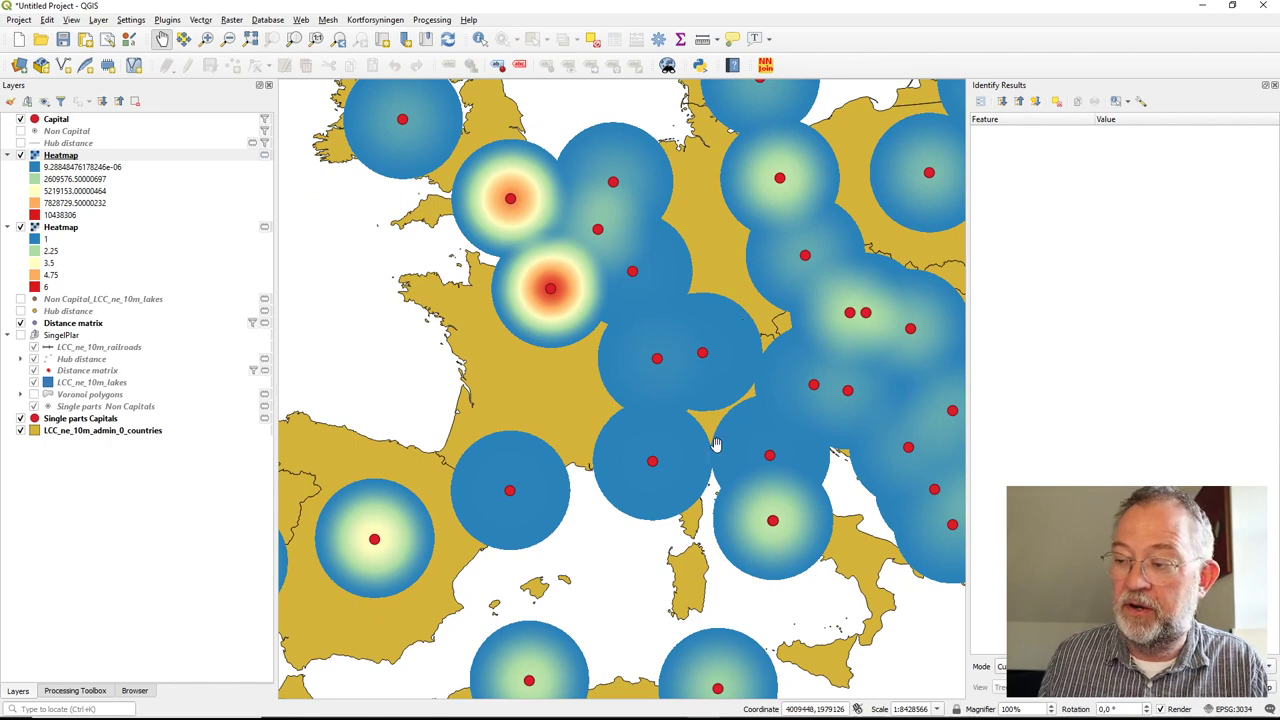
{"action": "left_click_drag", "start_coordinate": [741, 483], "coordinate": [562, 585]}
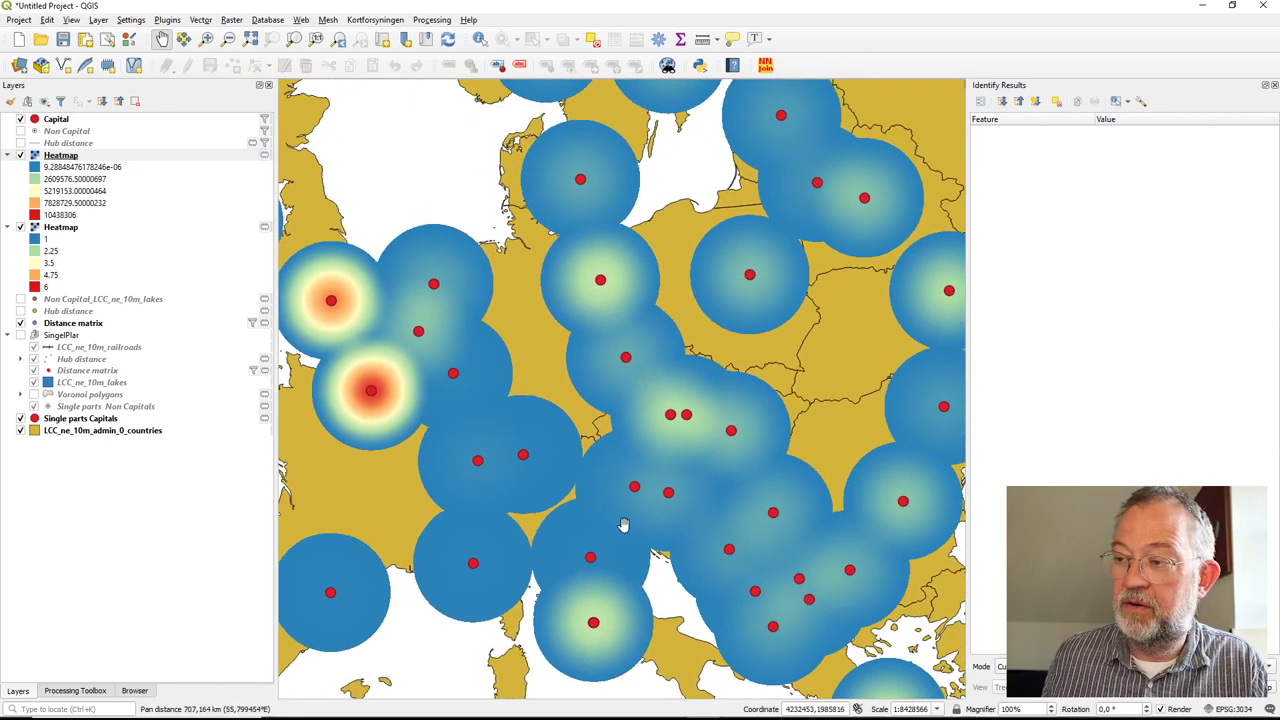
{"action": "scroll", "coordinate": [712, 430], "scroll_direction": "up", "scroll_amount": 1}
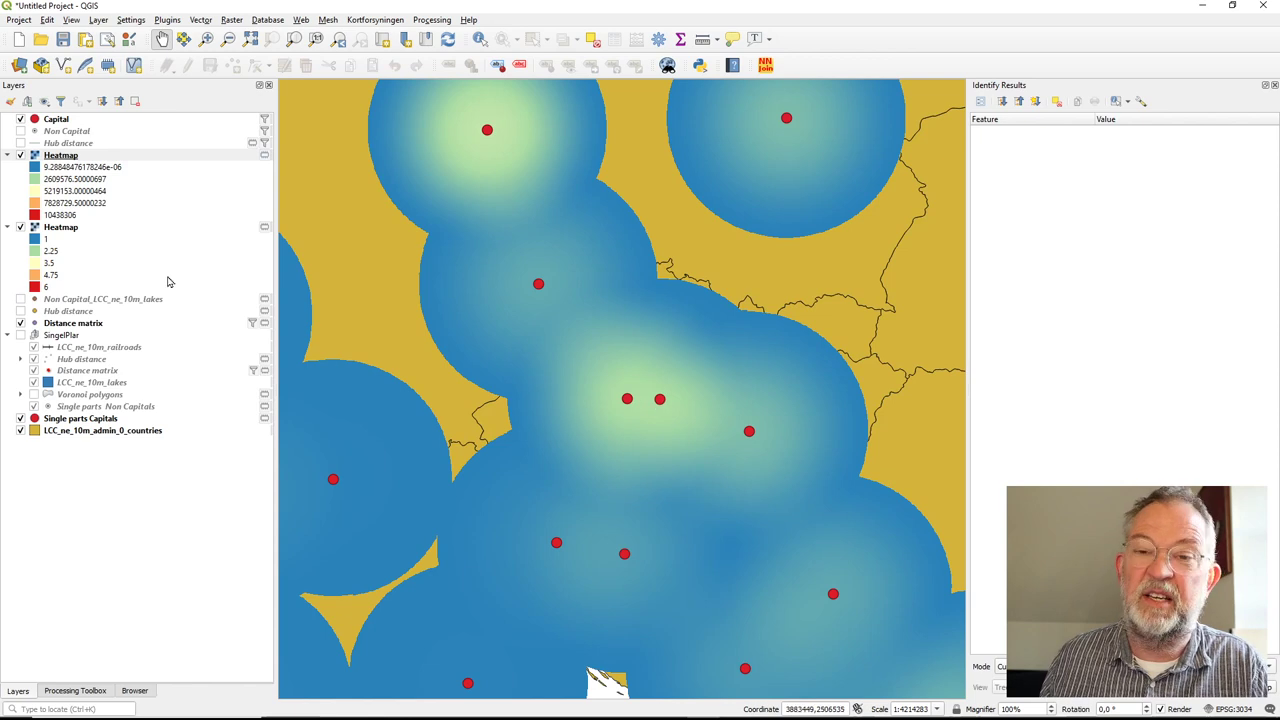
{"action": "left_click", "coordinate": [20, 156]}
{"action": "left_click", "coordinate": [20, 156]}
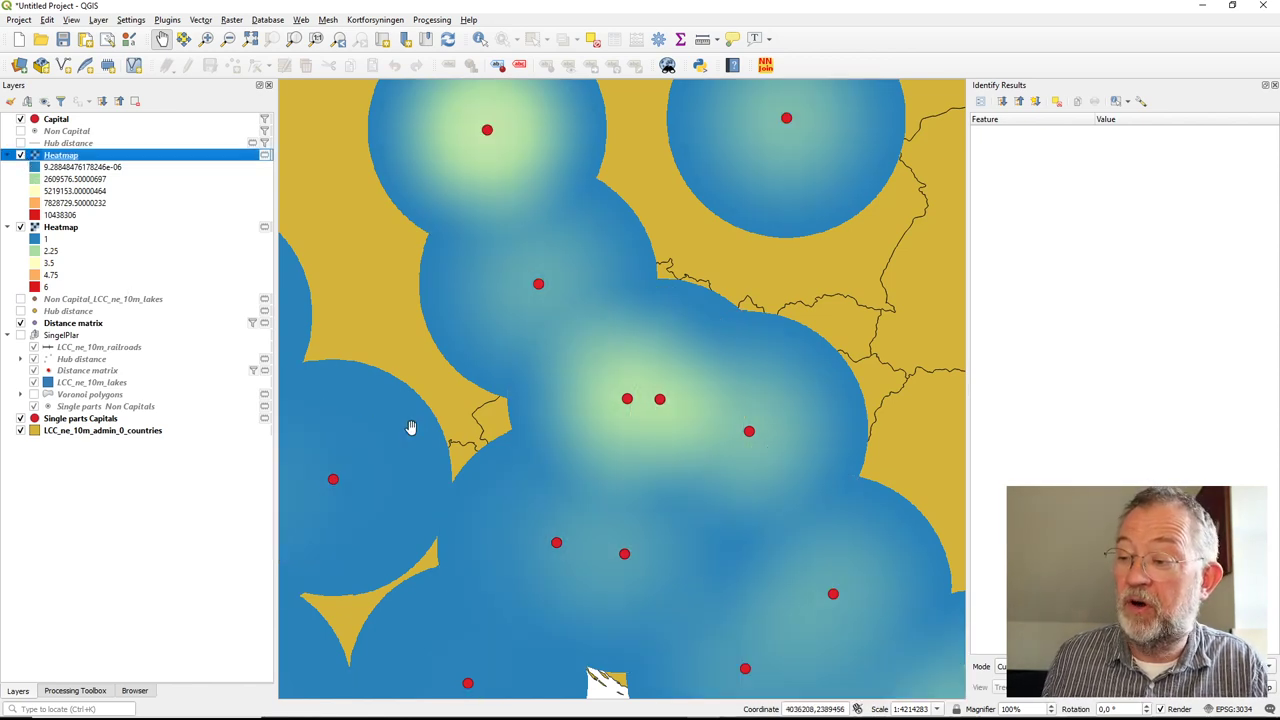
{"action": "left_click", "coordinate": [20, 156]}
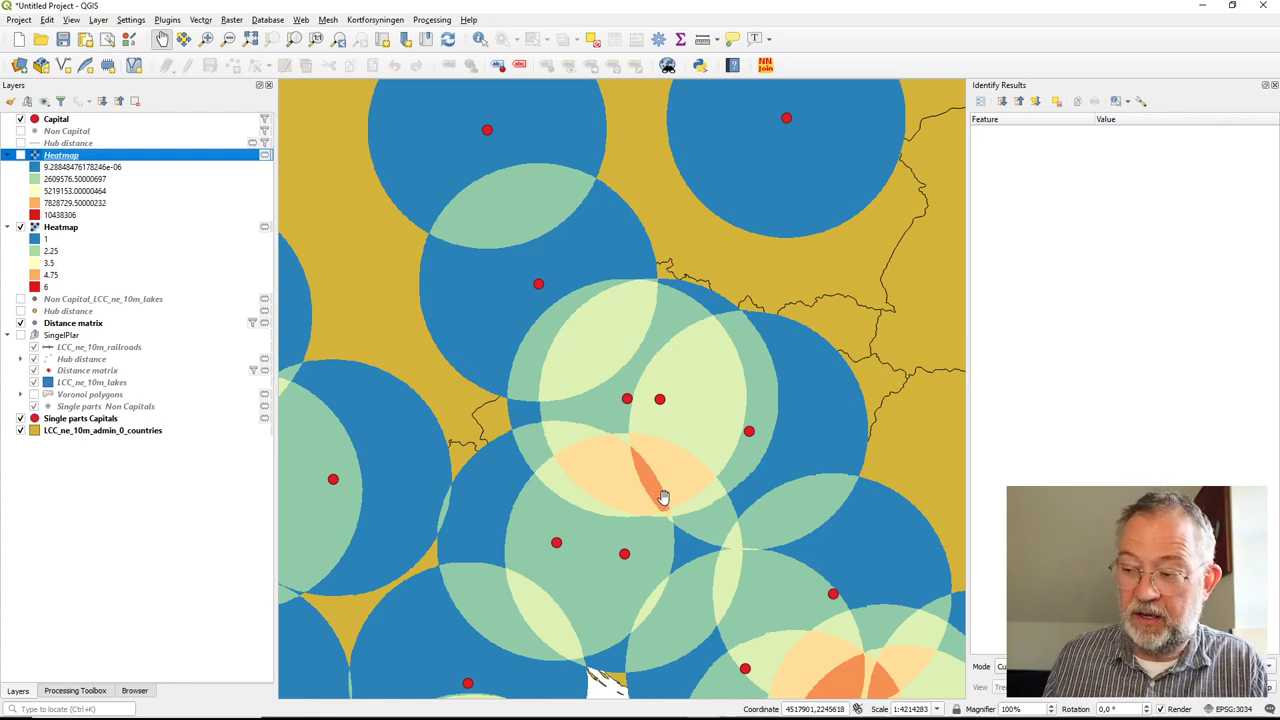
{"action": "left_click", "coordinate": [20, 155]}
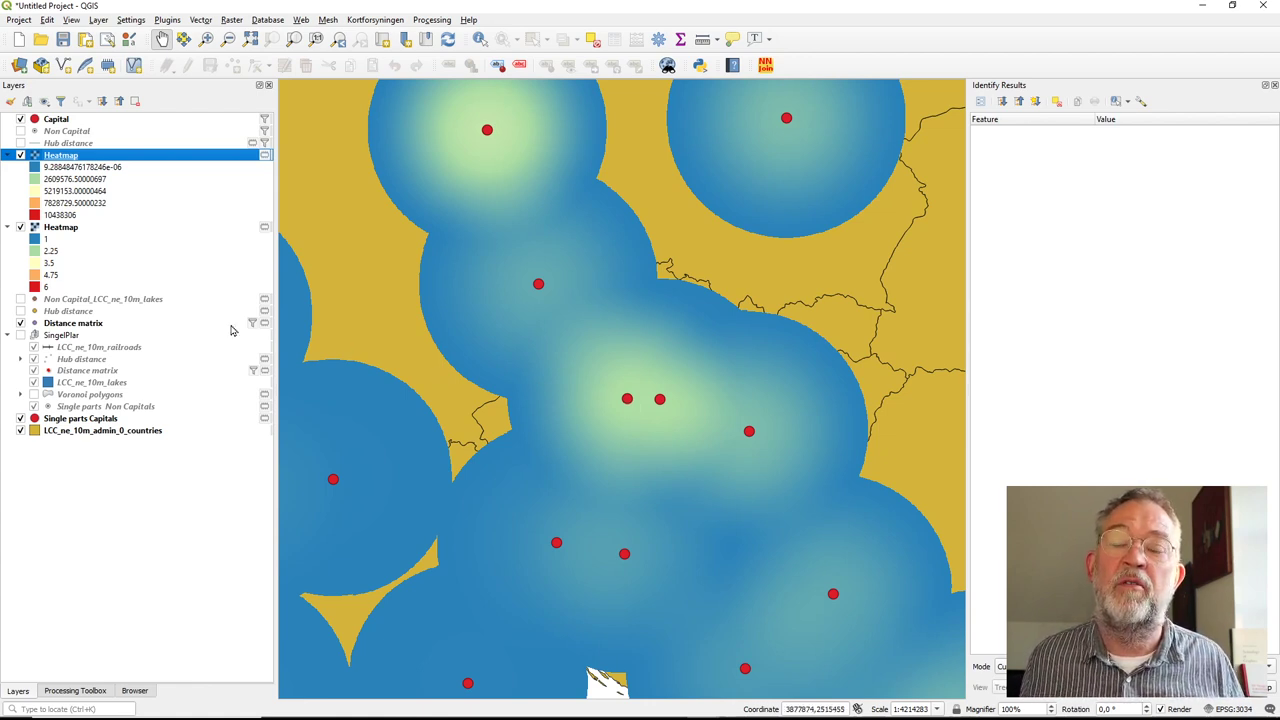
{"action": "left_click", "coordinate": [21, 156]}
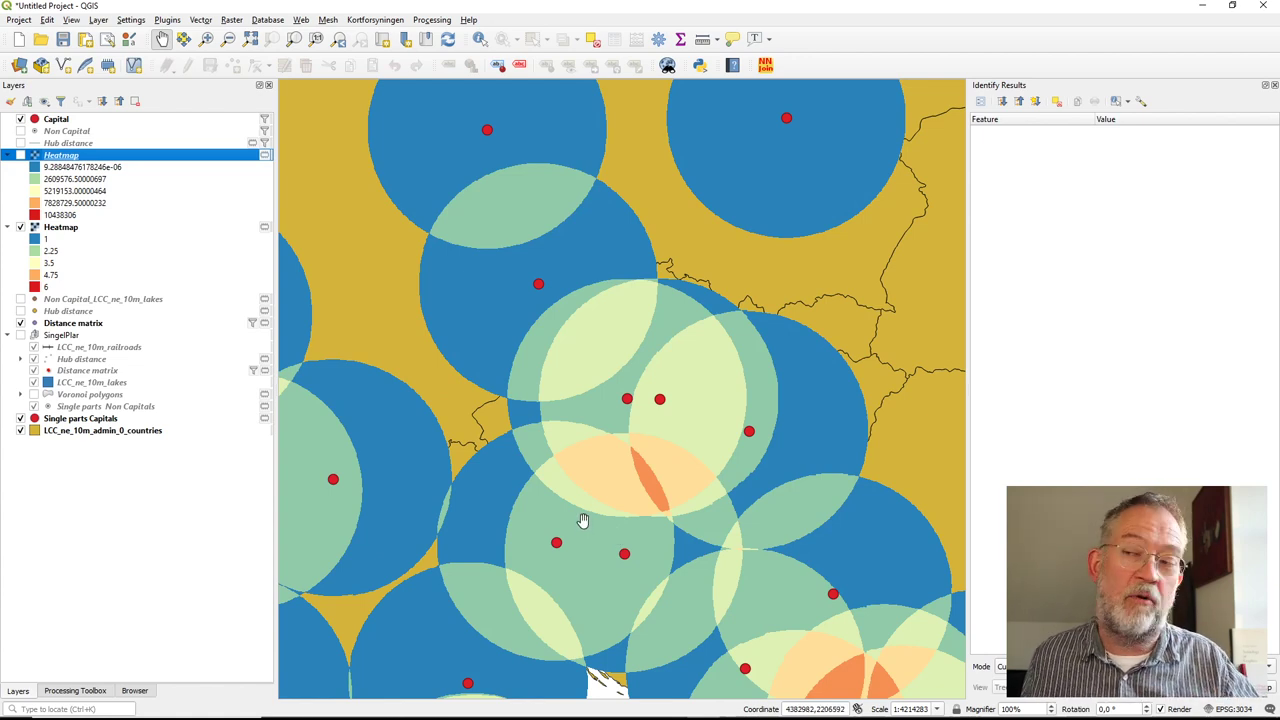
{"action": "left_click", "coordinate": [20, 156]}
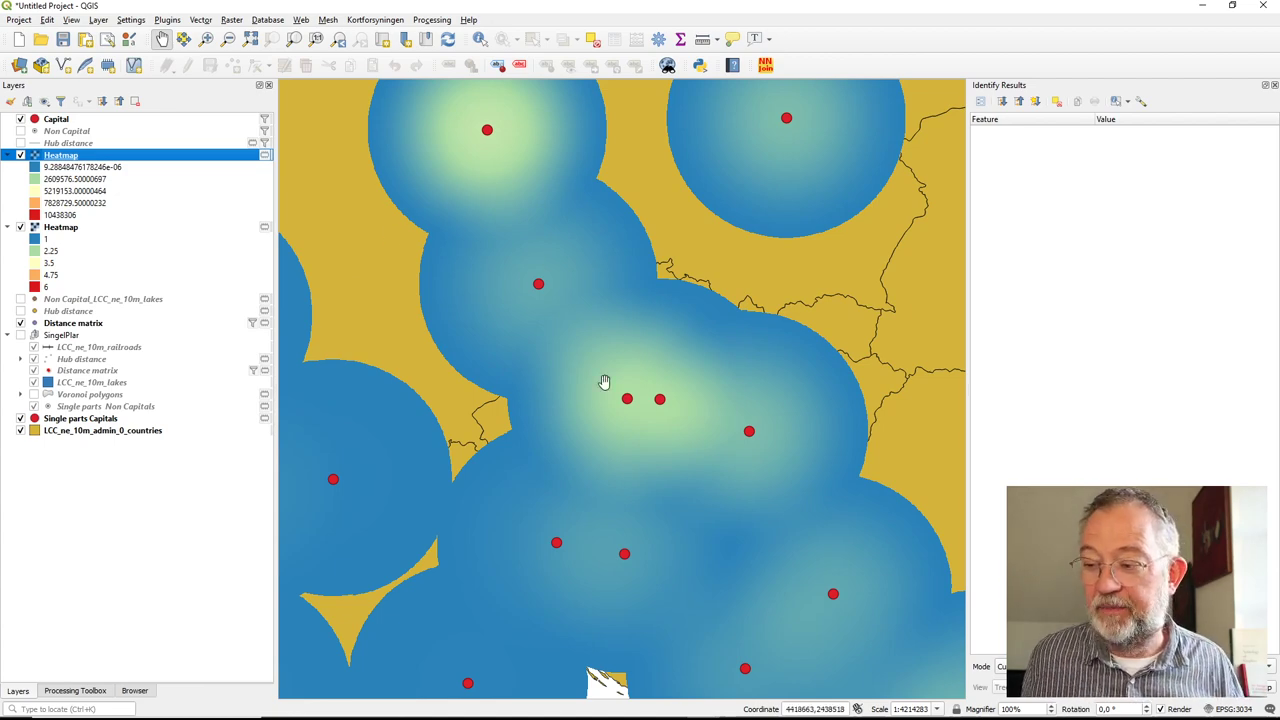
{"action": "scroll", "coordinate": [604, 382], "scroll_direction": "down", "scroll_amount": 1}
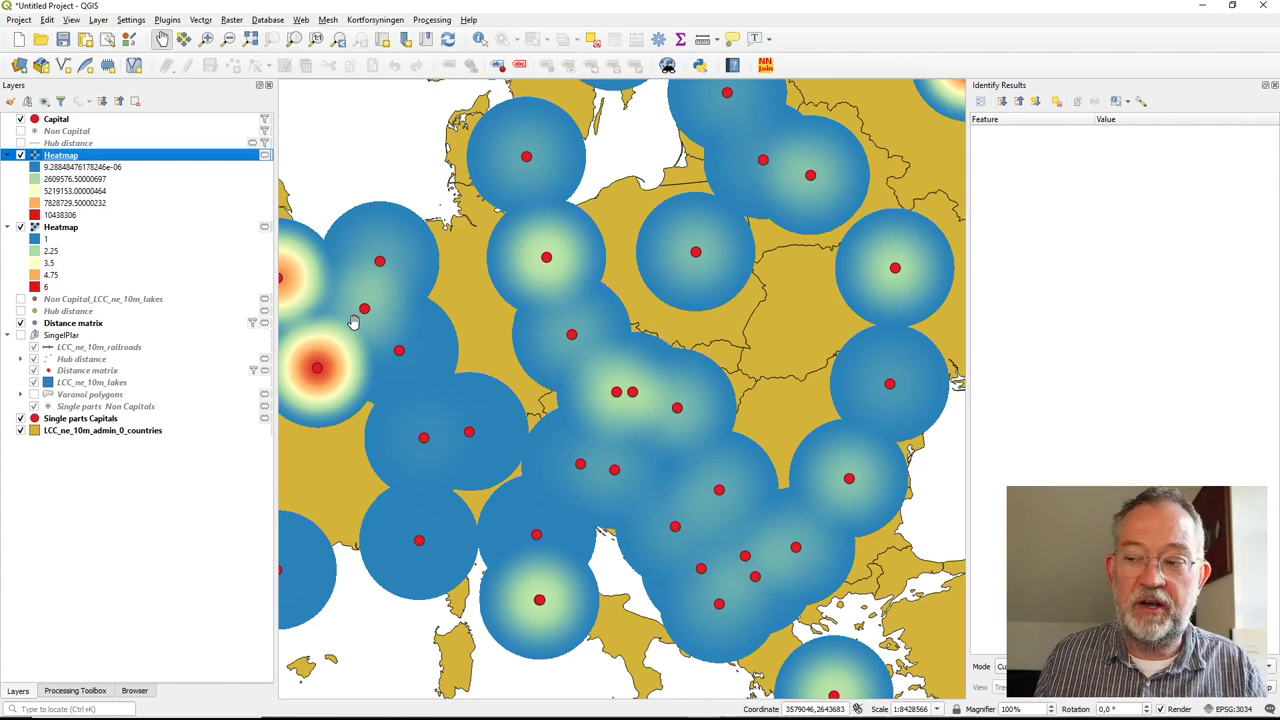
{"action": "scroll", "coordinate": [419, 330], "scroll_direction": "down", "scroll_amount": 1}
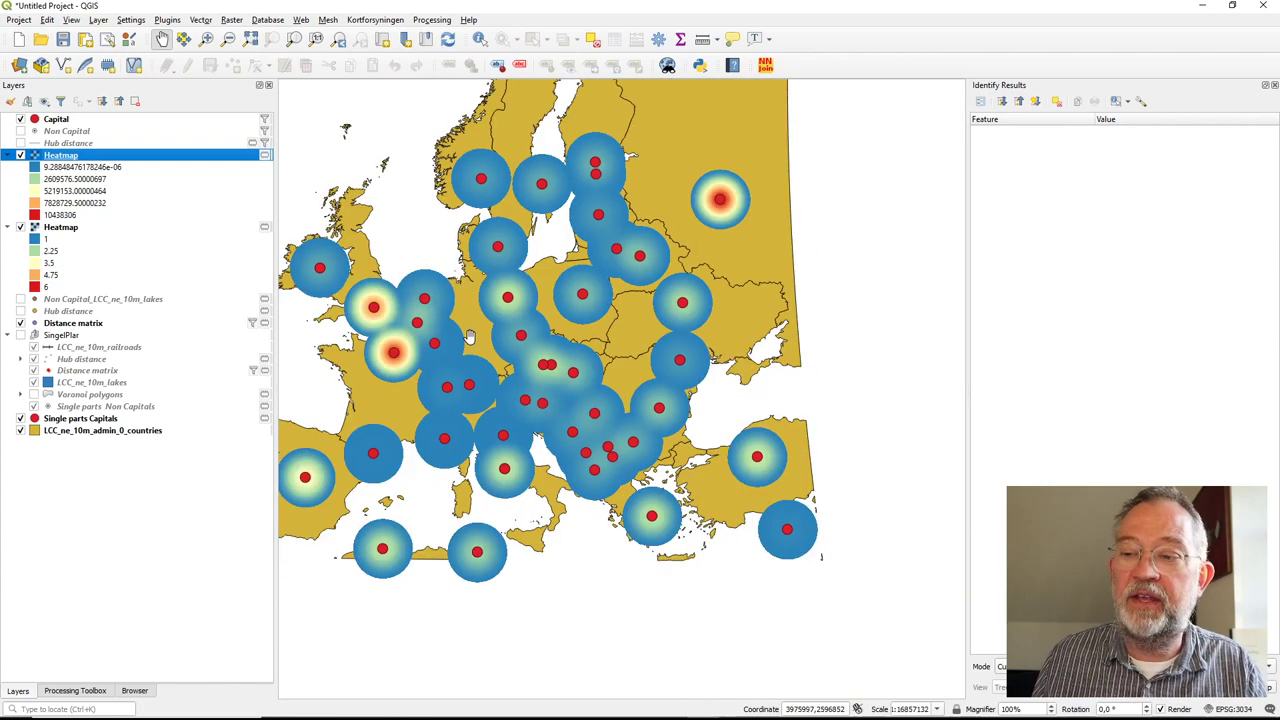
{"action": "left_click_drag", "start_coordinate": [315, 385], "coordinate": [426, 438]}
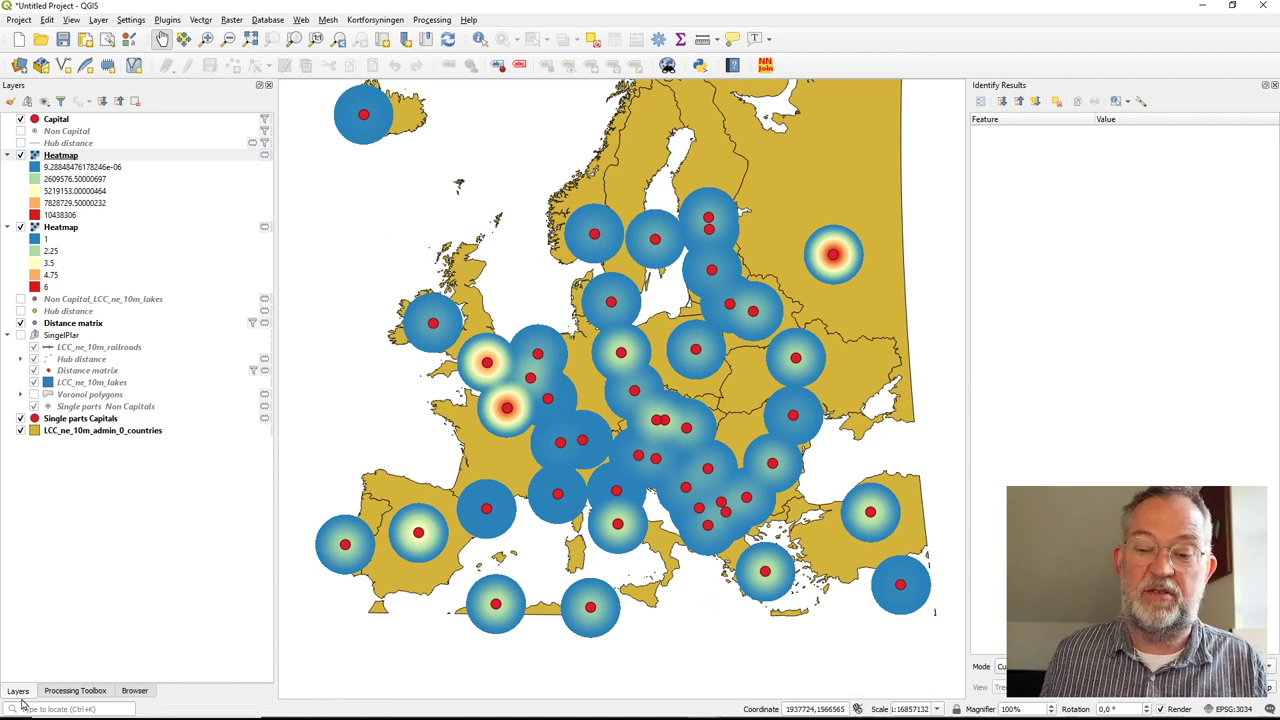
Find the Create grid algorithm in the processing tools, open it and set the grid type to Hexagon (Polygon)
{"action": "left_click", "coordinate": [80, 691]}
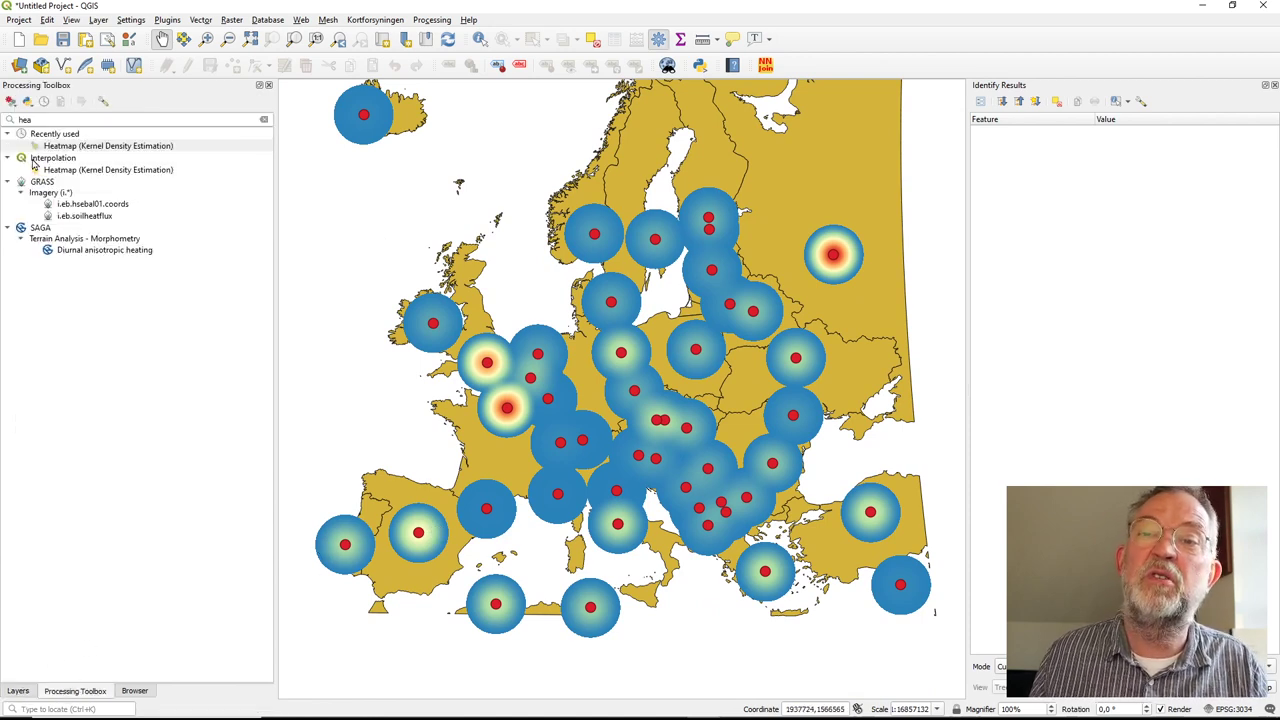
{"action": "double_click", "coordinate": [48, 120]}
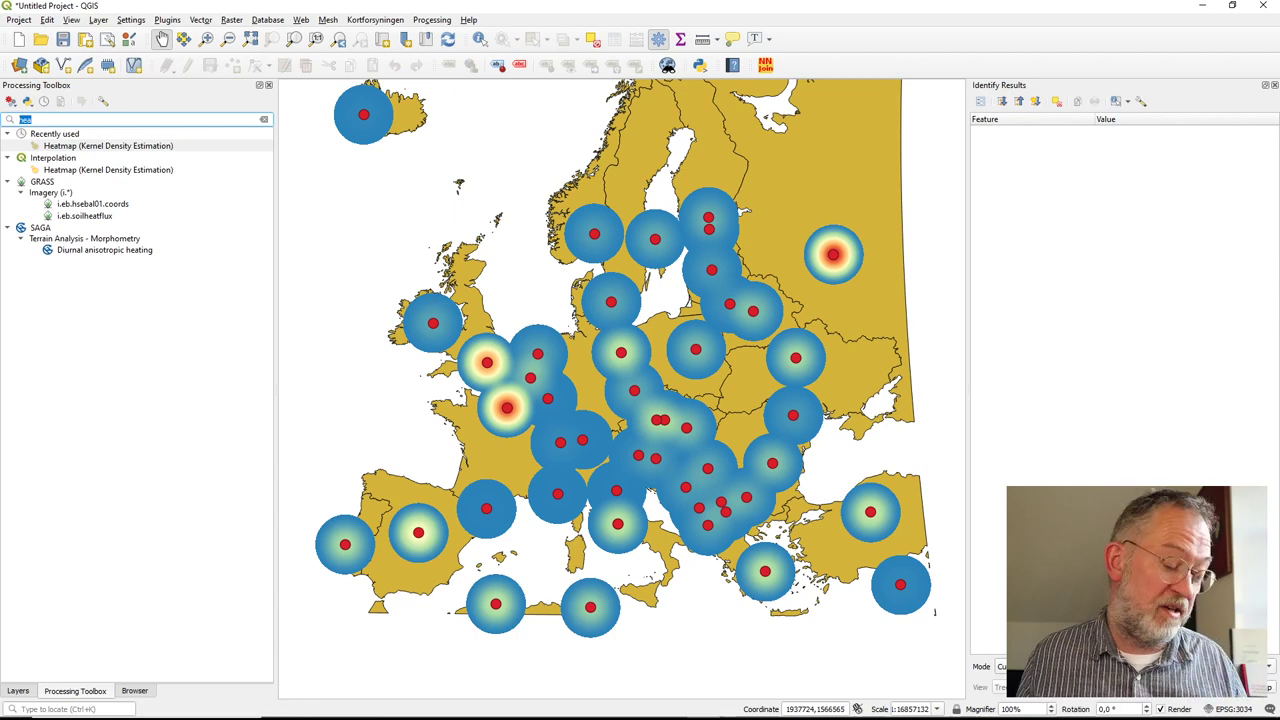
{"action": "type", "text": "g"}
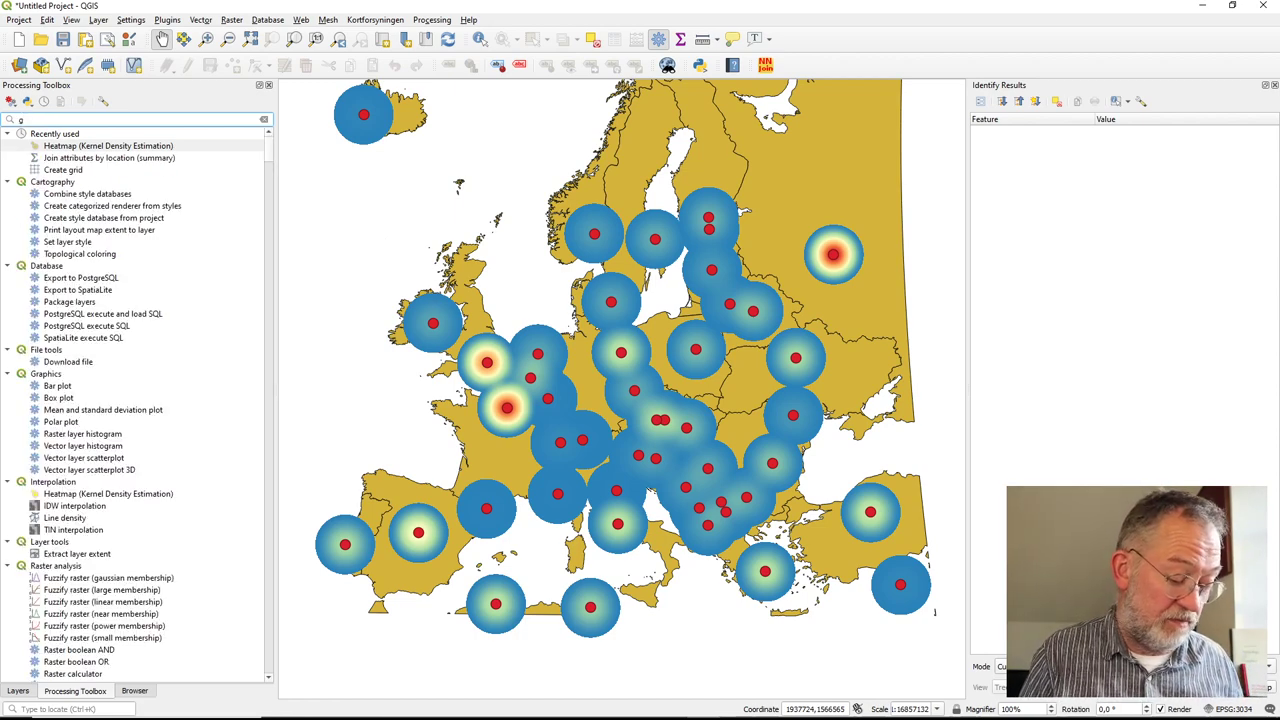
{"action": "type", "text": "ri"}
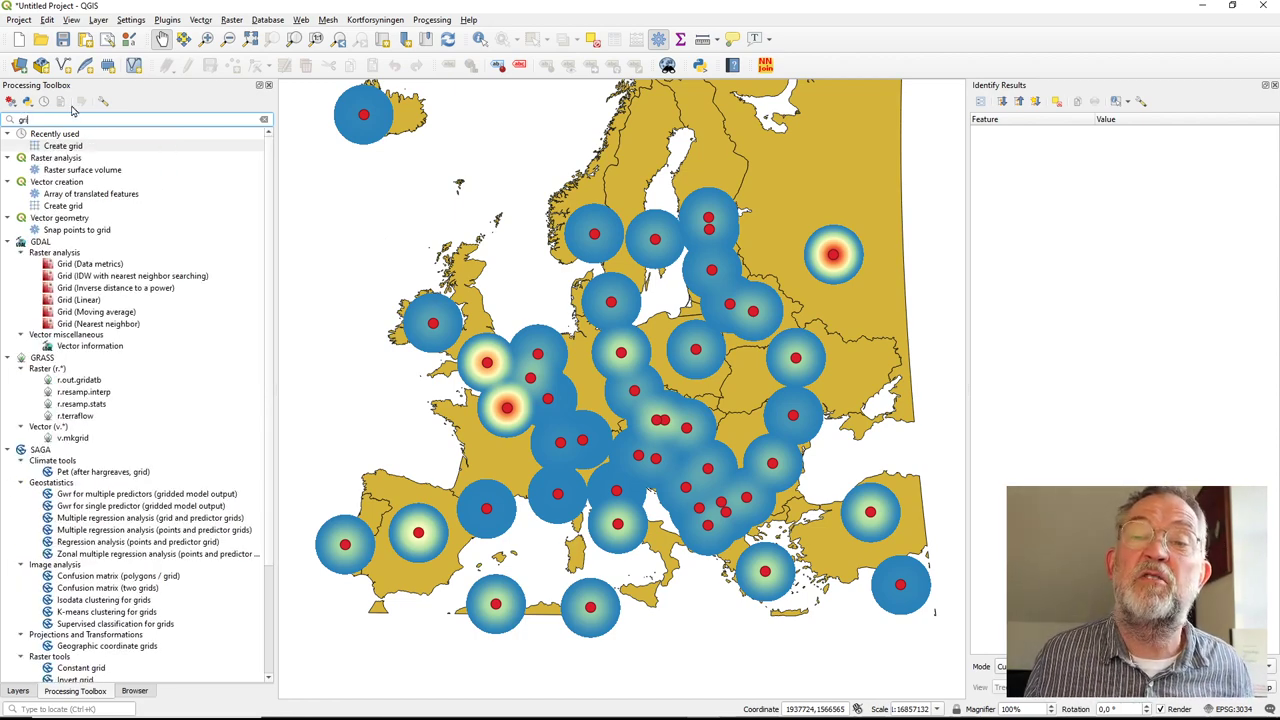
{"action": "double_click", "coordinate": [78, 147]}
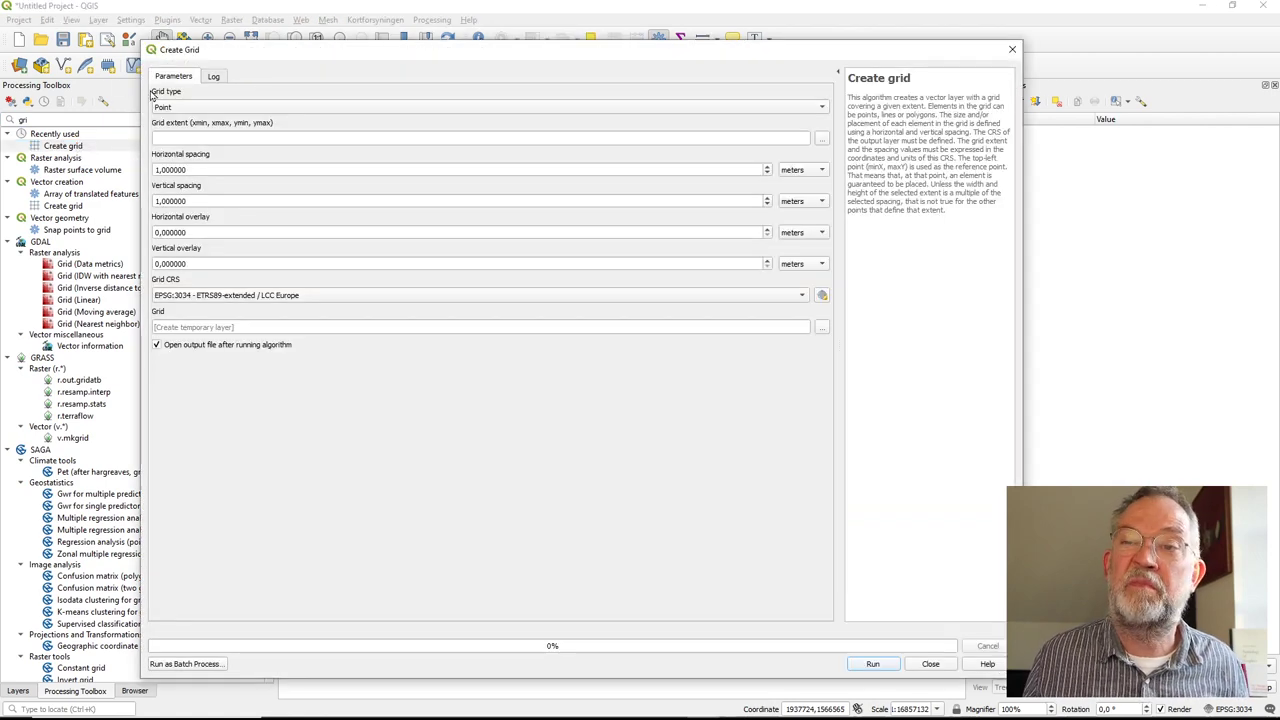
{"action": "left_click", "coordinate": [199, 108]}
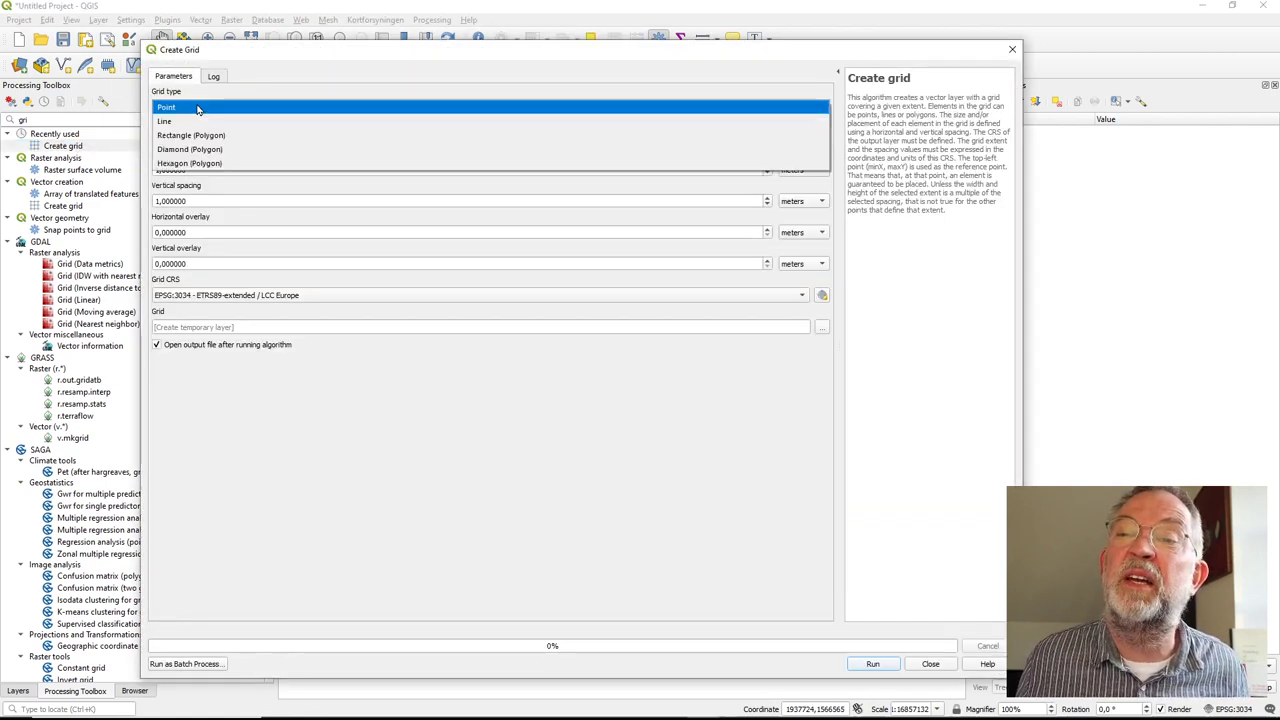
{"action": "left_click", "coordinate": [200, 163]}
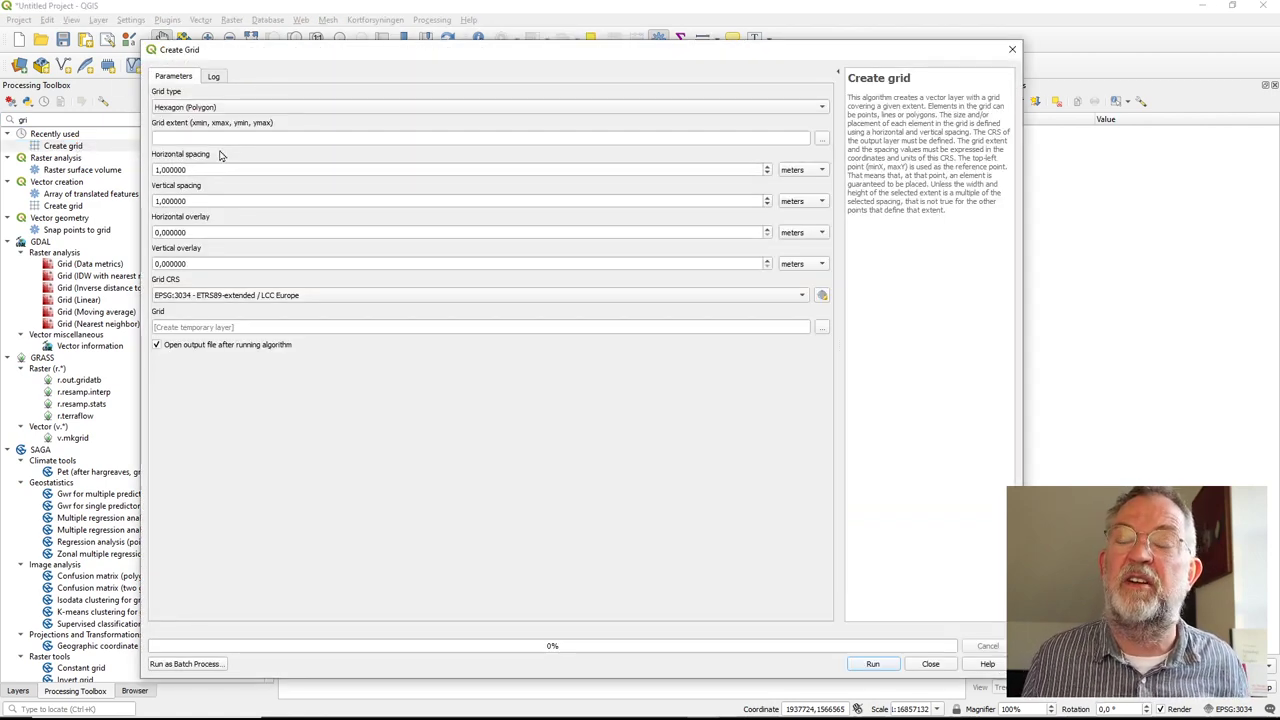
Set the grid extent from the extent of the Non Capital_LCC_ne_10m_lakes layer
{"action": "left_click", "coordinate": [193, 140]}
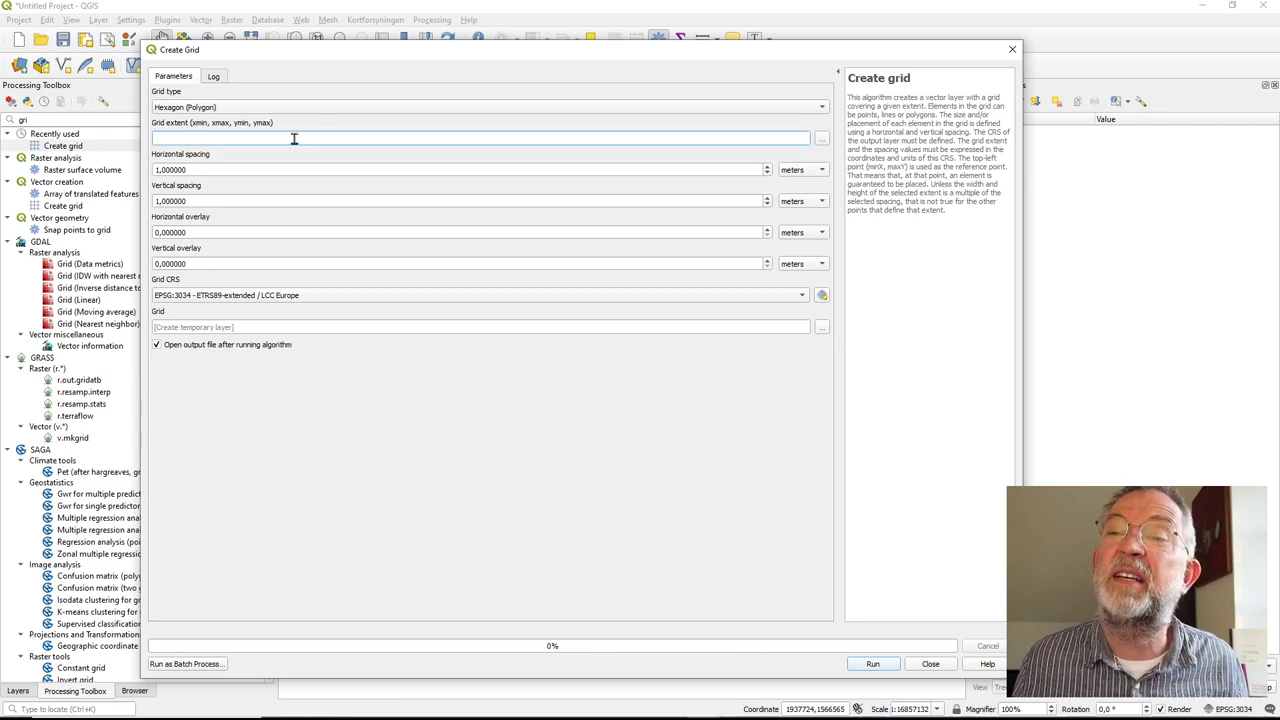
{"action": "left_click", "coordinate": [822, 139]}
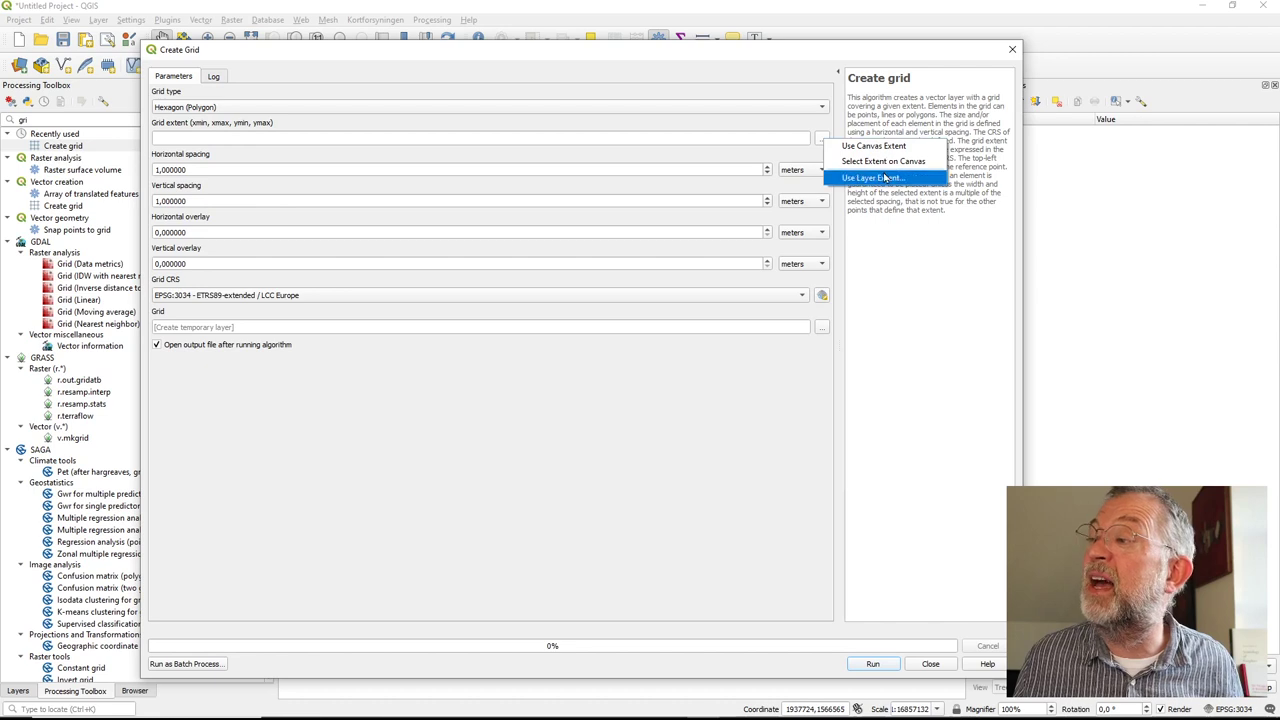
{"action": "left_click", "coordinate": [884, 178]}
{"action": "left_click", "coordinate": [562, 366]}
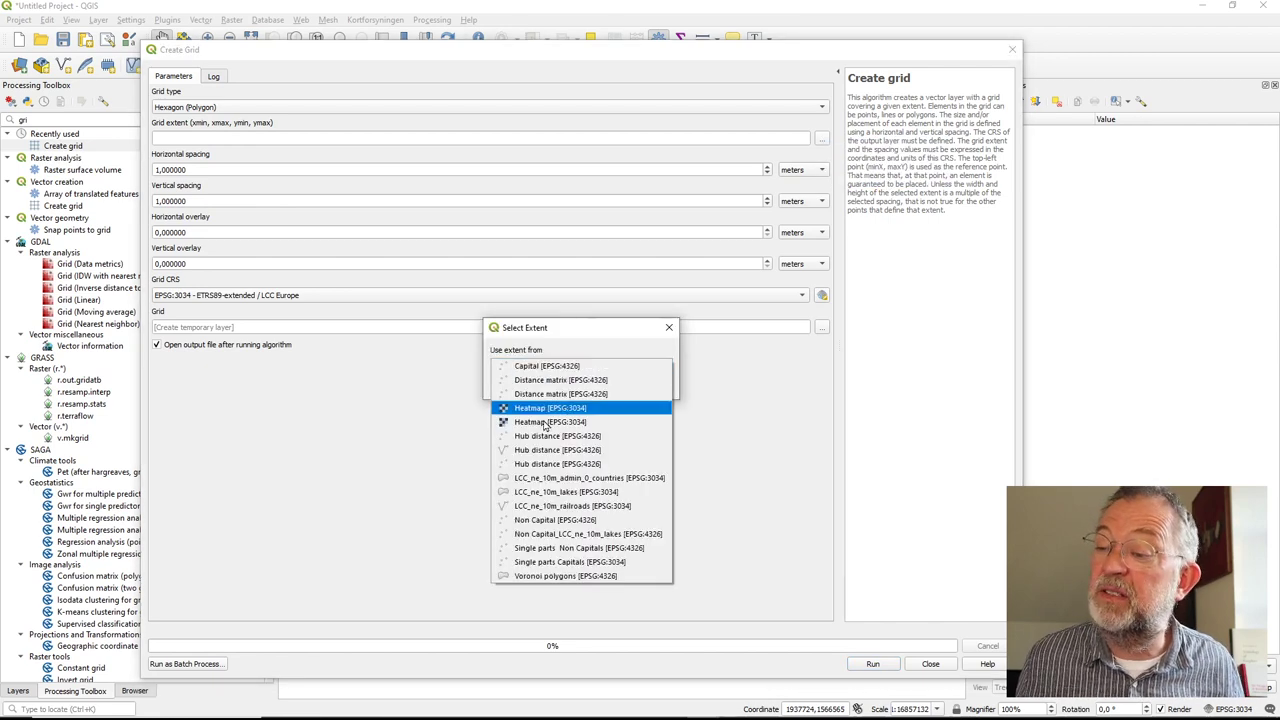
{"action": "left_click", "coordinate": [578, 534]}
{"action": "left_click", "coordinate": [587, 385]}
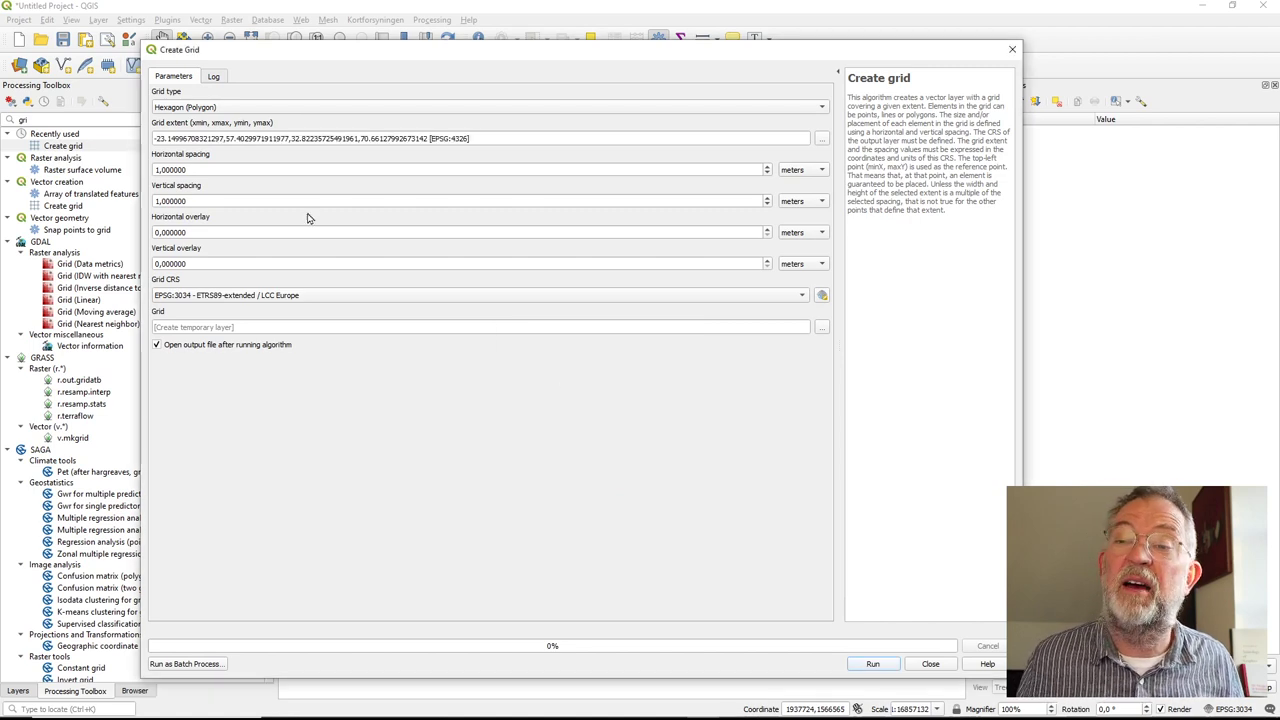
Set the grid's horizontal spacing to 100 kilometers
{"action": "double_click", "coordinate": [220, 171]}
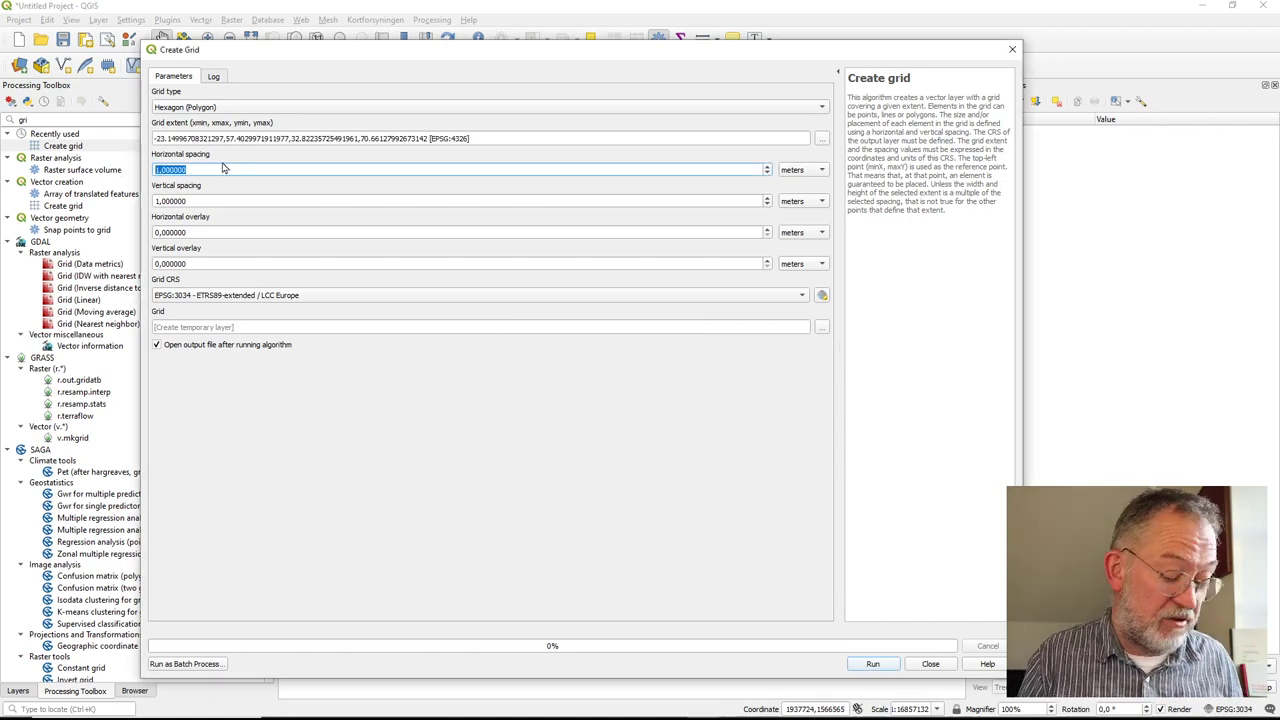
{"action": "type", "text": "1"}
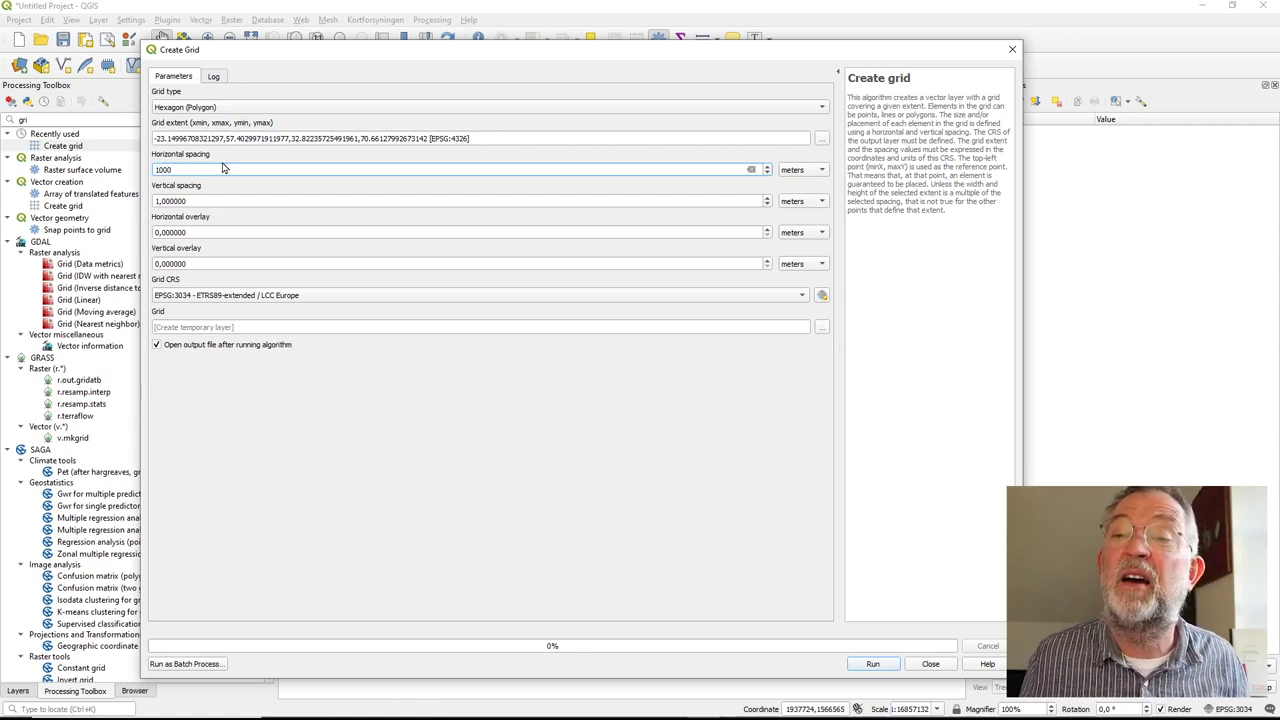
{"action": "left_click", "coordinate": [808, 170]}
{"action": "left_click", "coordinate": [802, 185]}
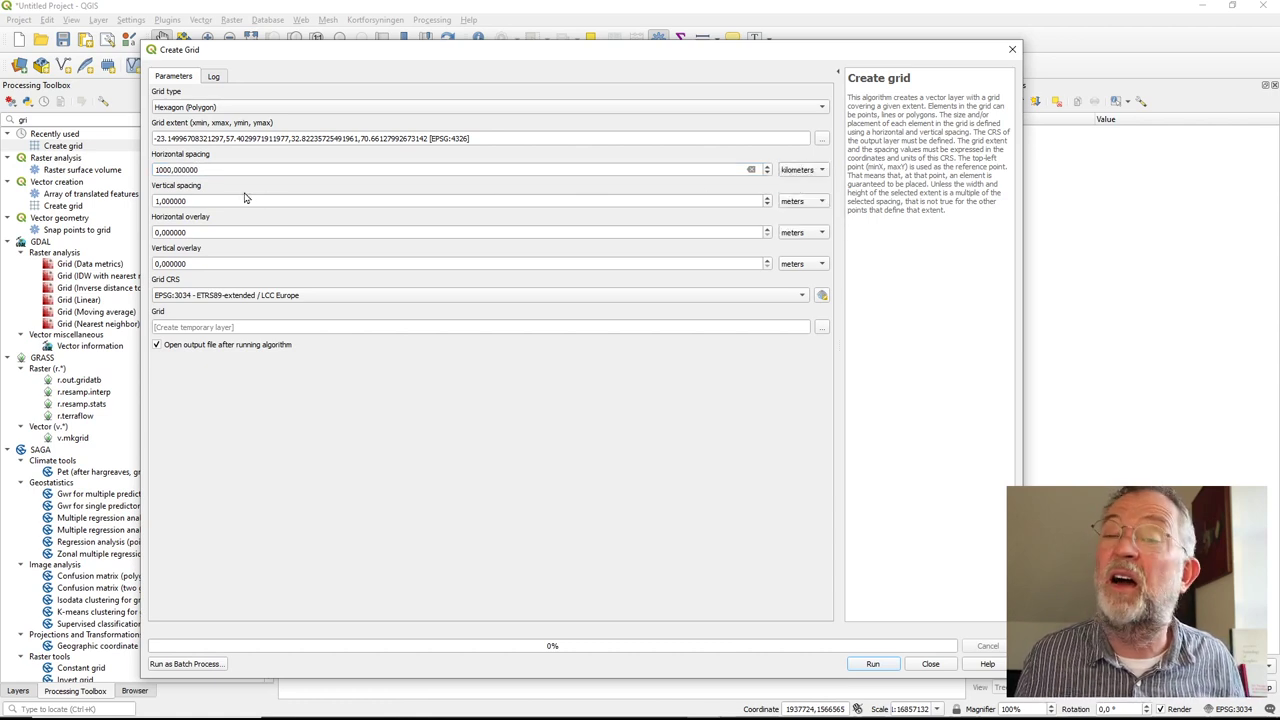
{"action": "left_click_drag", "start_coordinate": [210, 167], "coordinate": [106, 172]}
{"action": "type", "text": "100"}
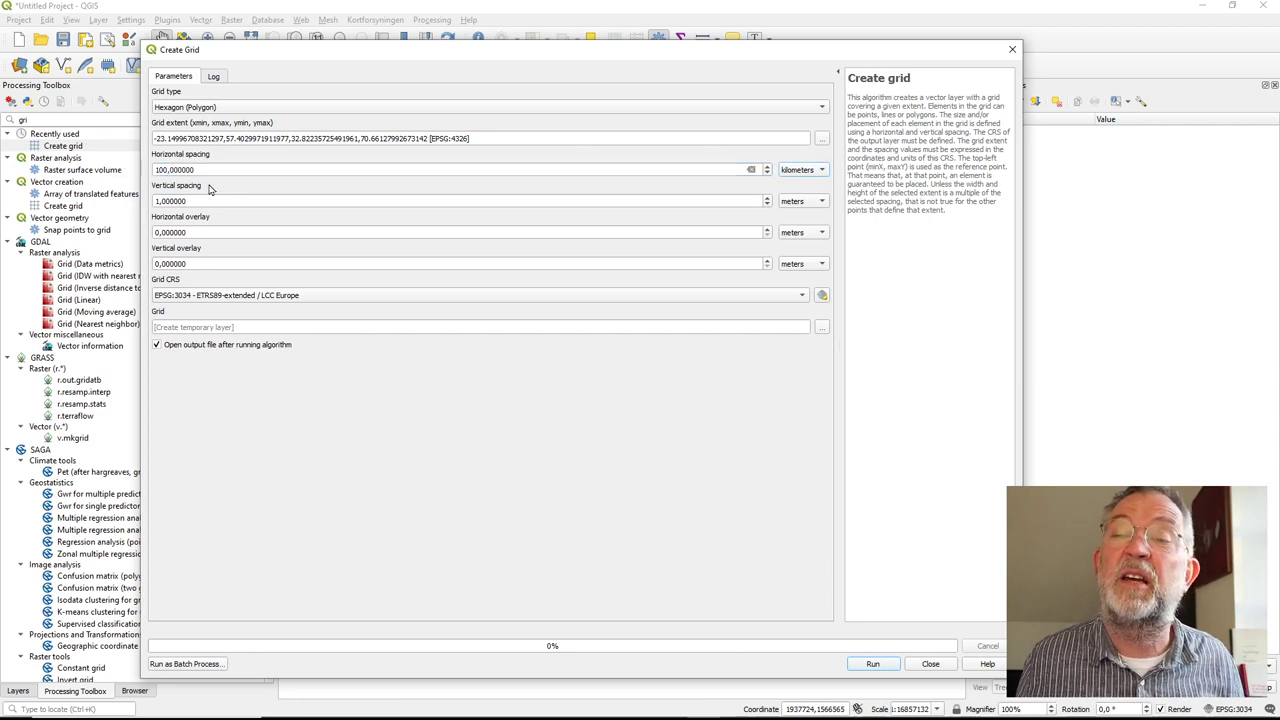
Set the grid's vertical spacing to 100 kilometers
{"action": "left_click_drag", "start_coordinate": [214, 200], "coordinate": [114, 196]}
{"action": "type", "text": "10"}
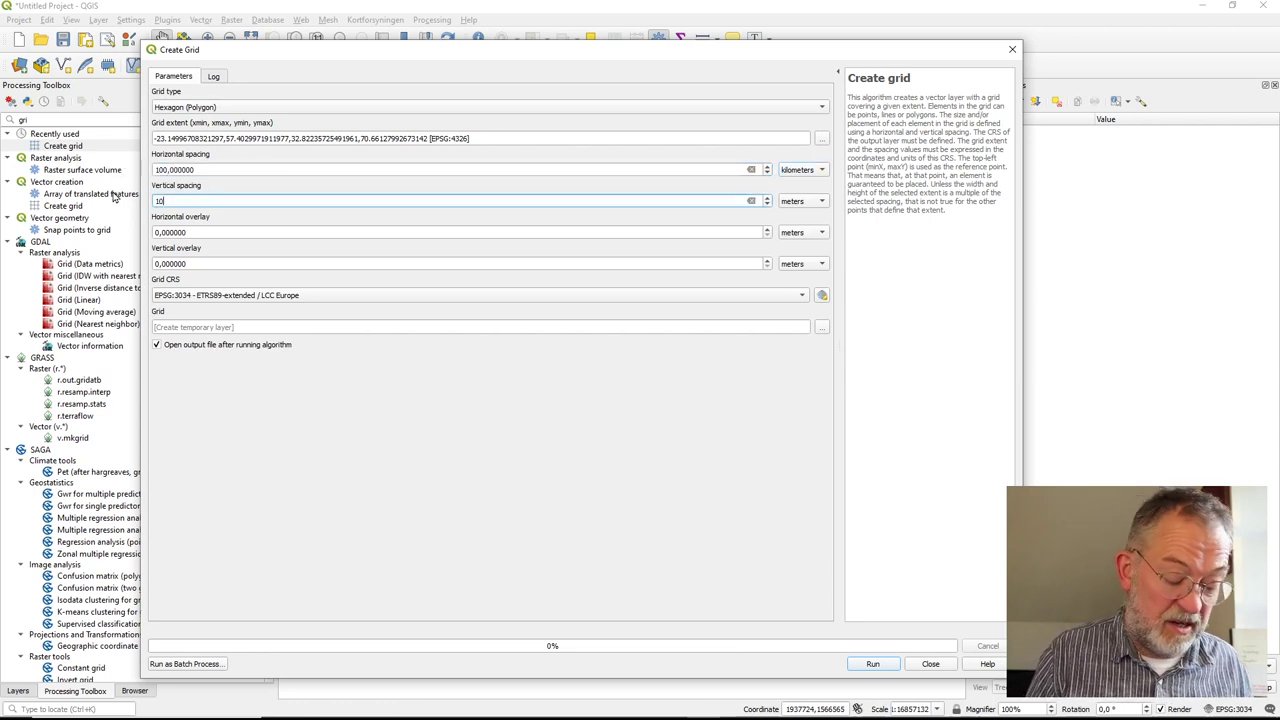
{"action": "type", "text": "0"}
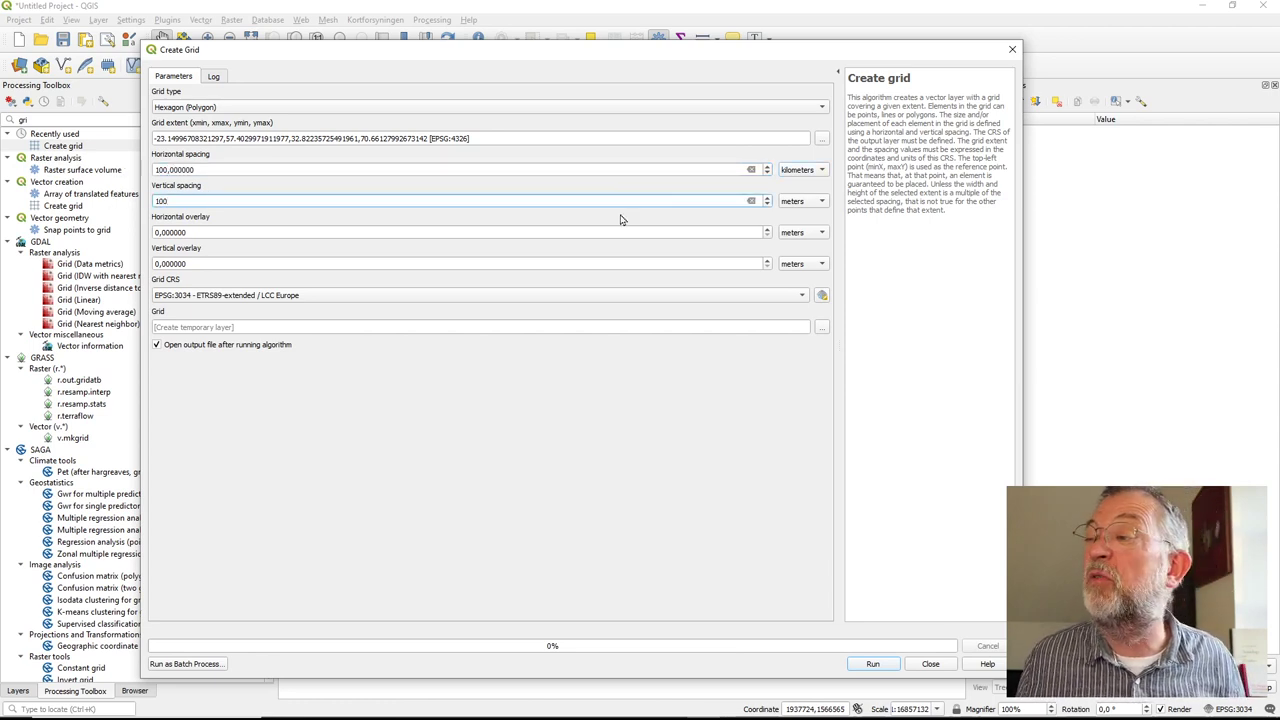
{"action": "left_click", "coordinate": [800, 202]}
{"action": "left_click", "coordinate": [803, 216]}
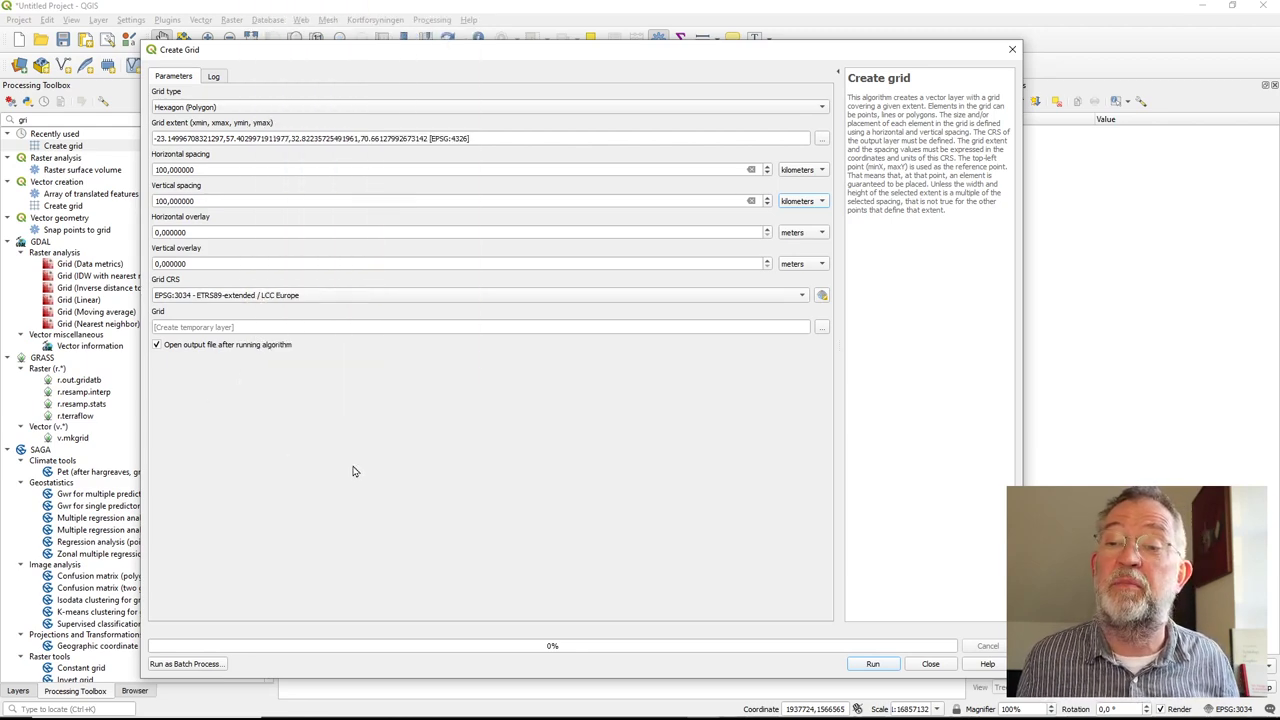
Run the Create grid algorithm to generate the hexagon grid as a temporary layer and close its dialog
{"action": "left_click", "coordinate": [873, 665]}
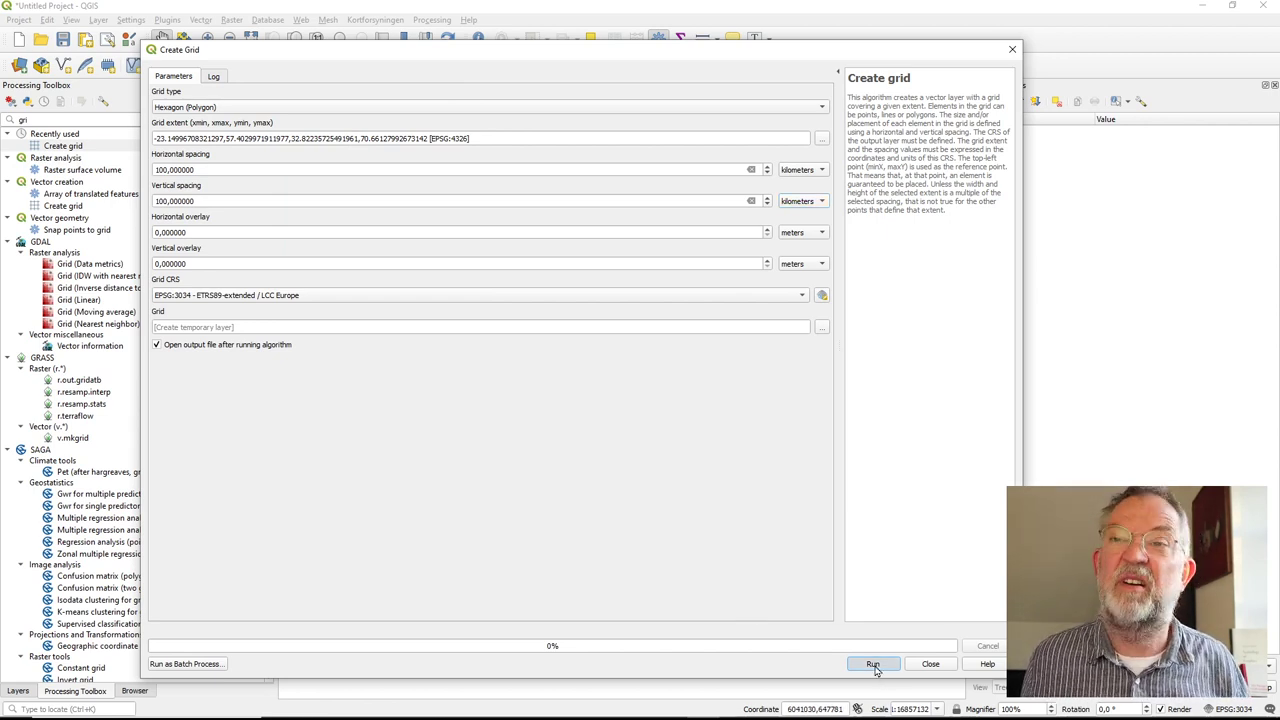
{"action": "left_click", "coordinate": [873, 665]}
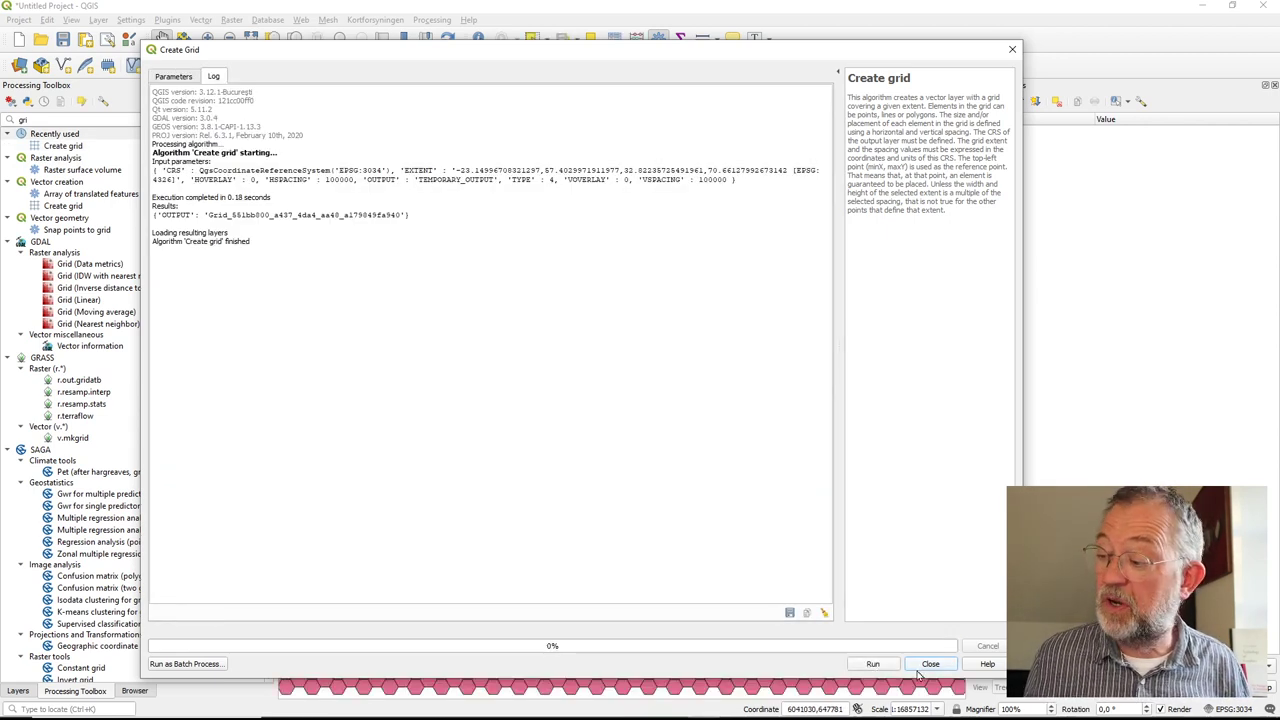
{"action": "left_click", "coordinate": [930, 664]}
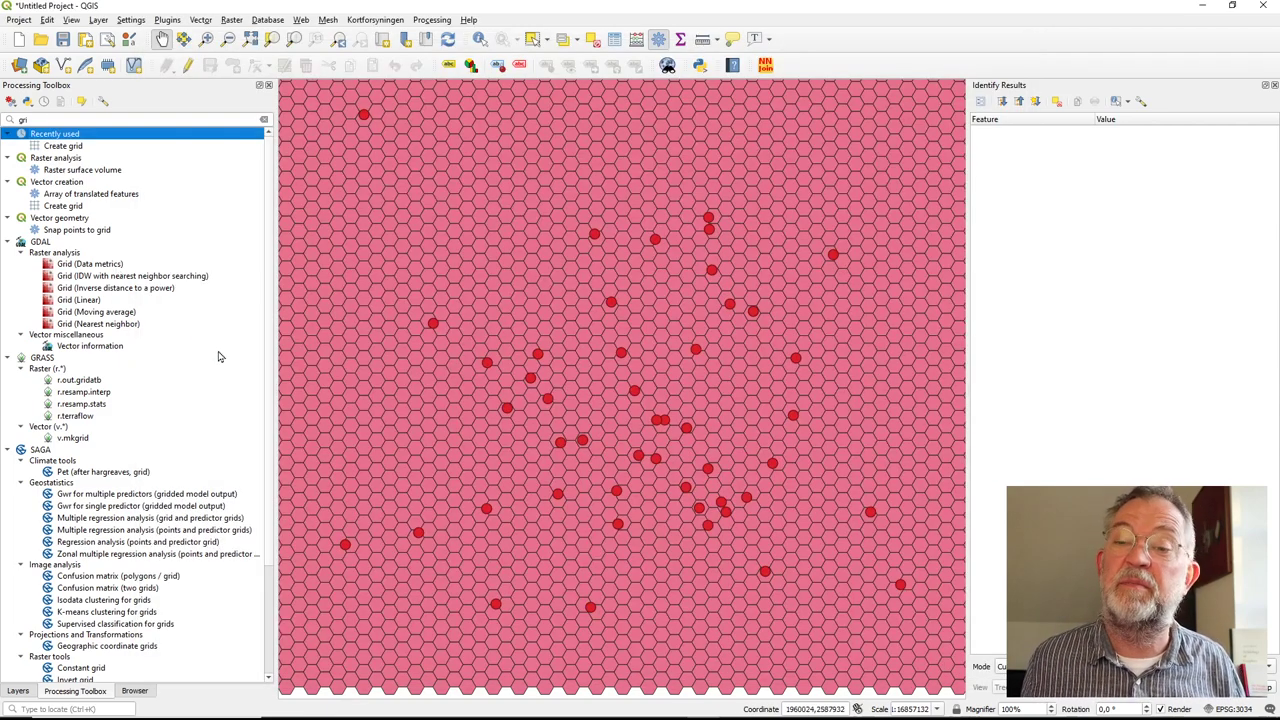
Move the Single parts Non Capitals layer out of the SingelPlar group to directly below Capital and inspect its points over the hexagons
{"action": "left_click", "coordinate": [18, 690]}
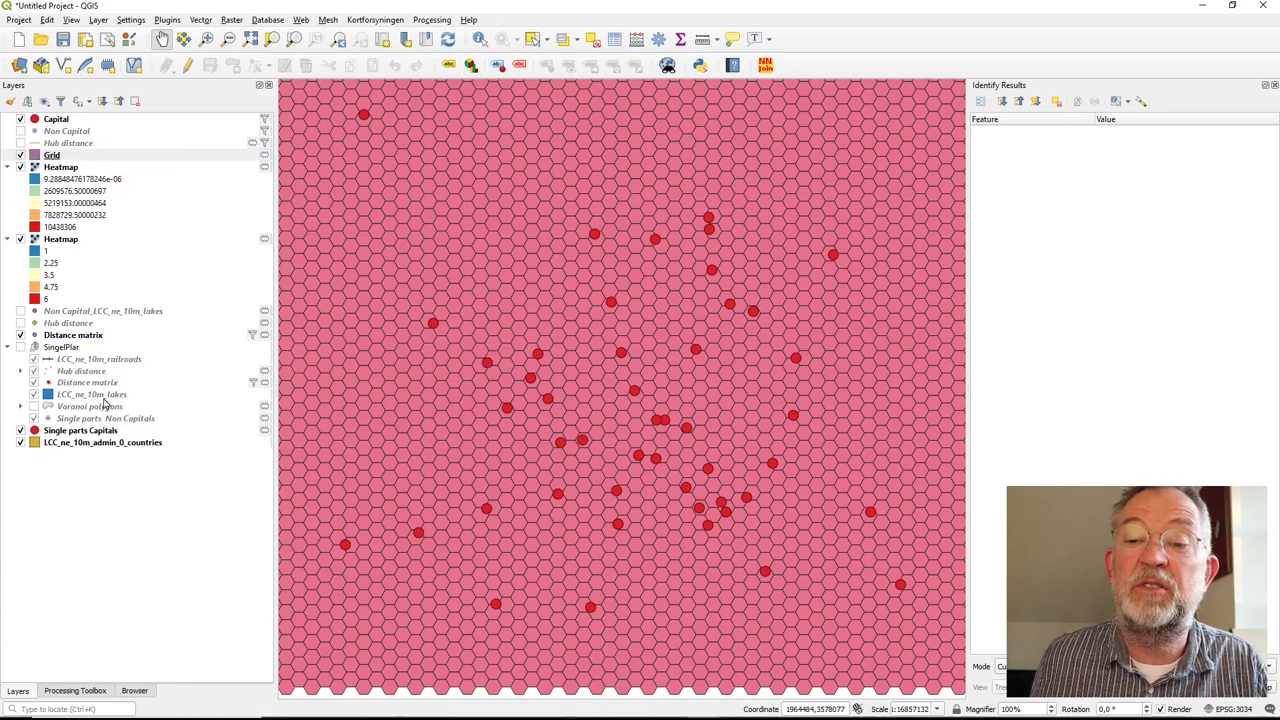
{"action": "left_click_drag", "start_coordinate": [100, 418], "coordinate": [95, 131]}
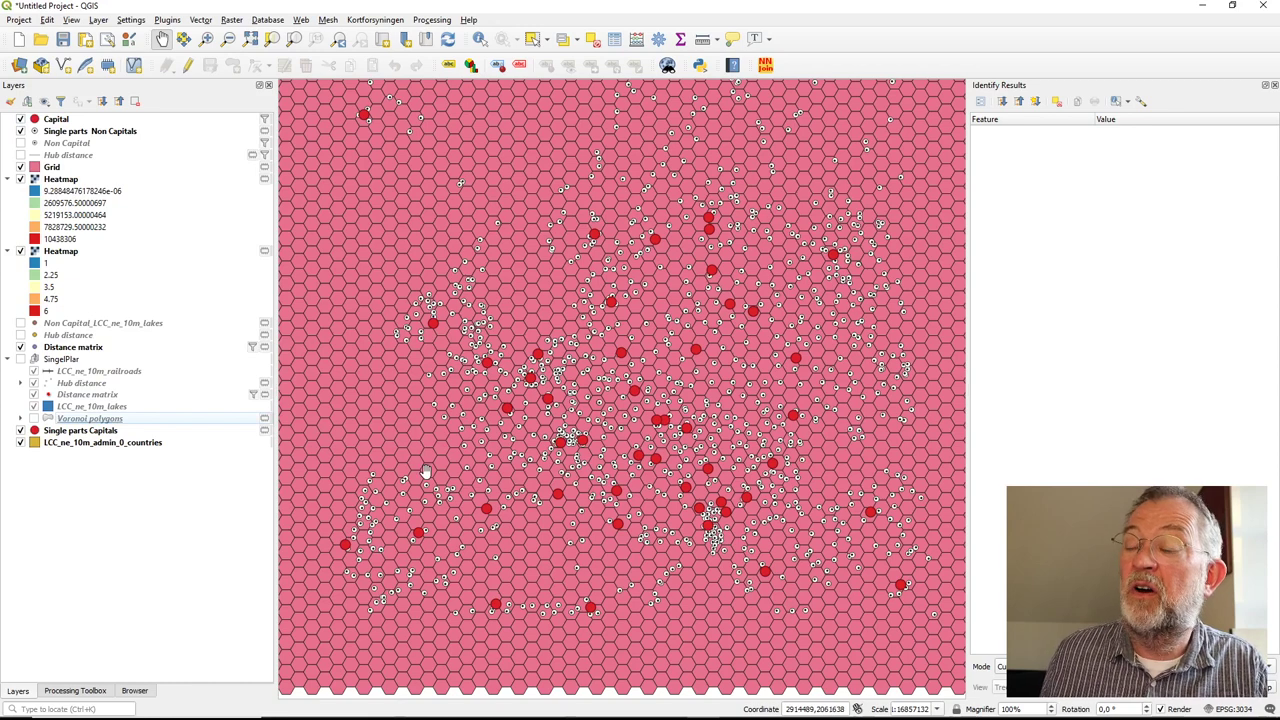
{"action": "scroll", "coordinate": [585, 373], "scroll_direction": "up", "scroll_amount": 1}
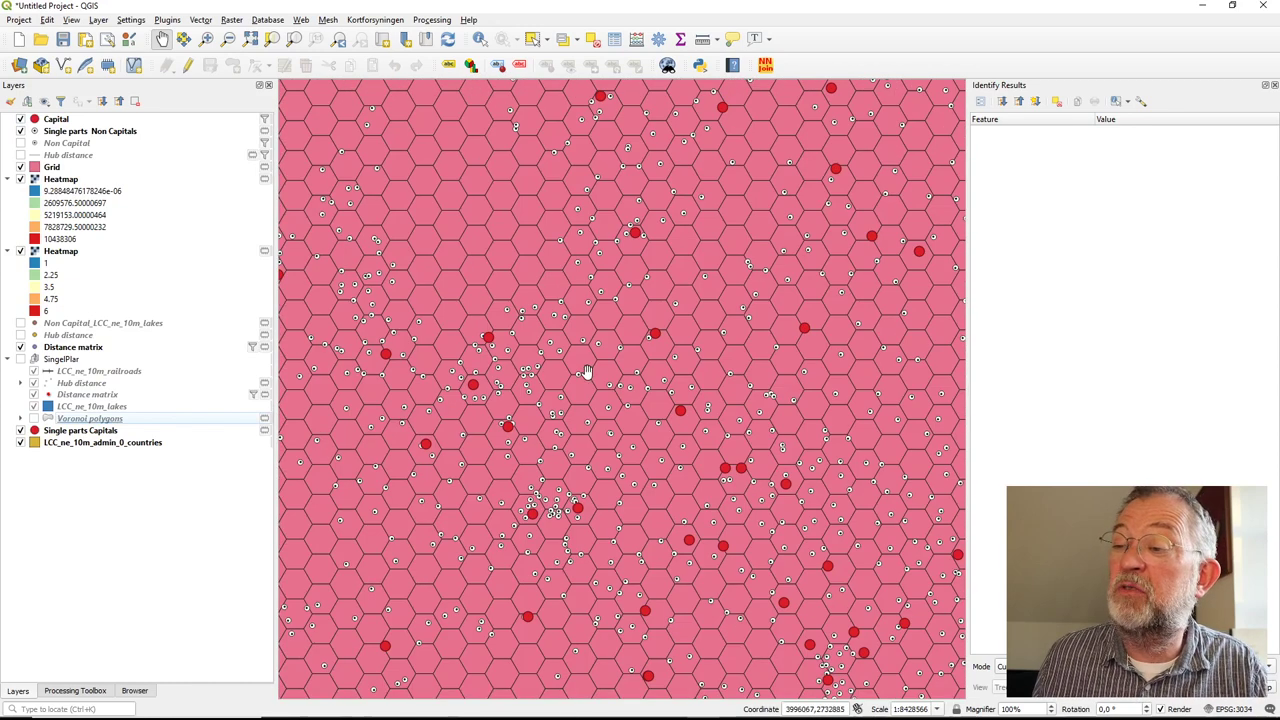
{"action": "scroll", "coordinate": [565, 380], "scroll_direction": "up", "scroll_amount": 1}
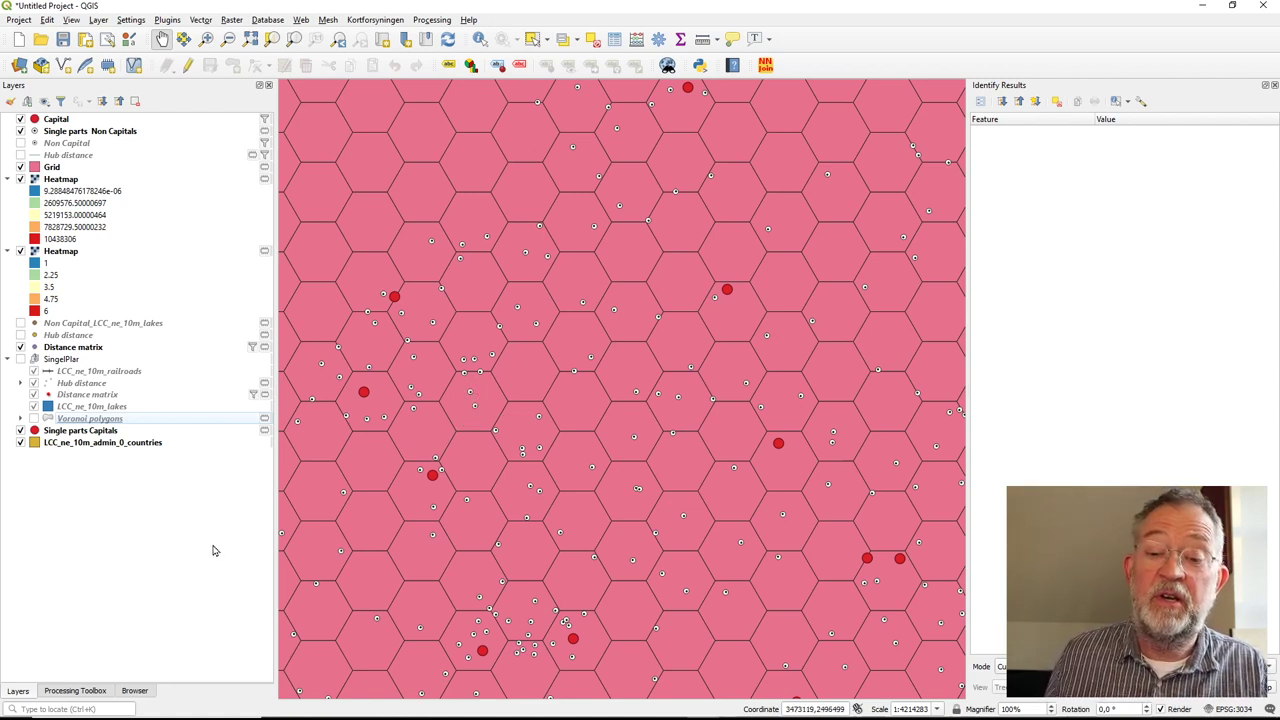
Search the processing tools for "join" and open the Join attributes by location (summary) algorithm
{"action": "left_click", "coordinate": [86, 694]}
{"action": "double_click", "coordinate": [59, 120]}
{"action": "type", "text": "join"}
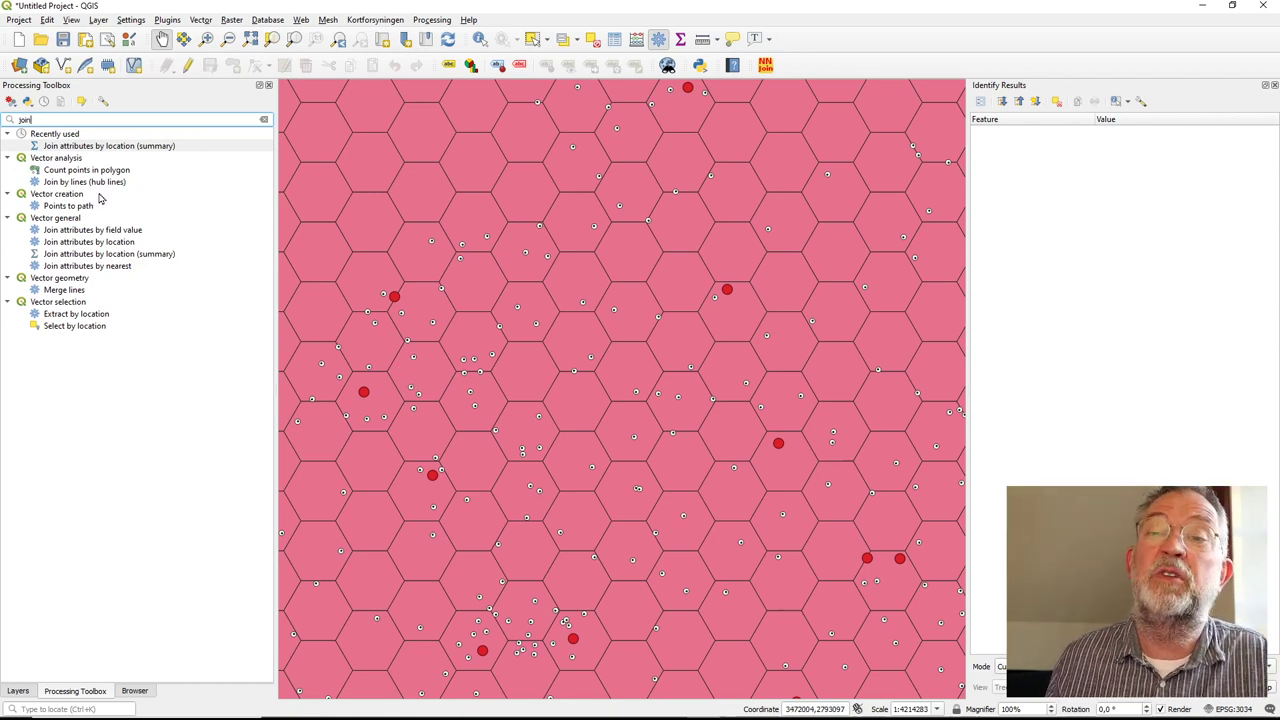
{"action": "double_click", "coordinate": [121, 254]}
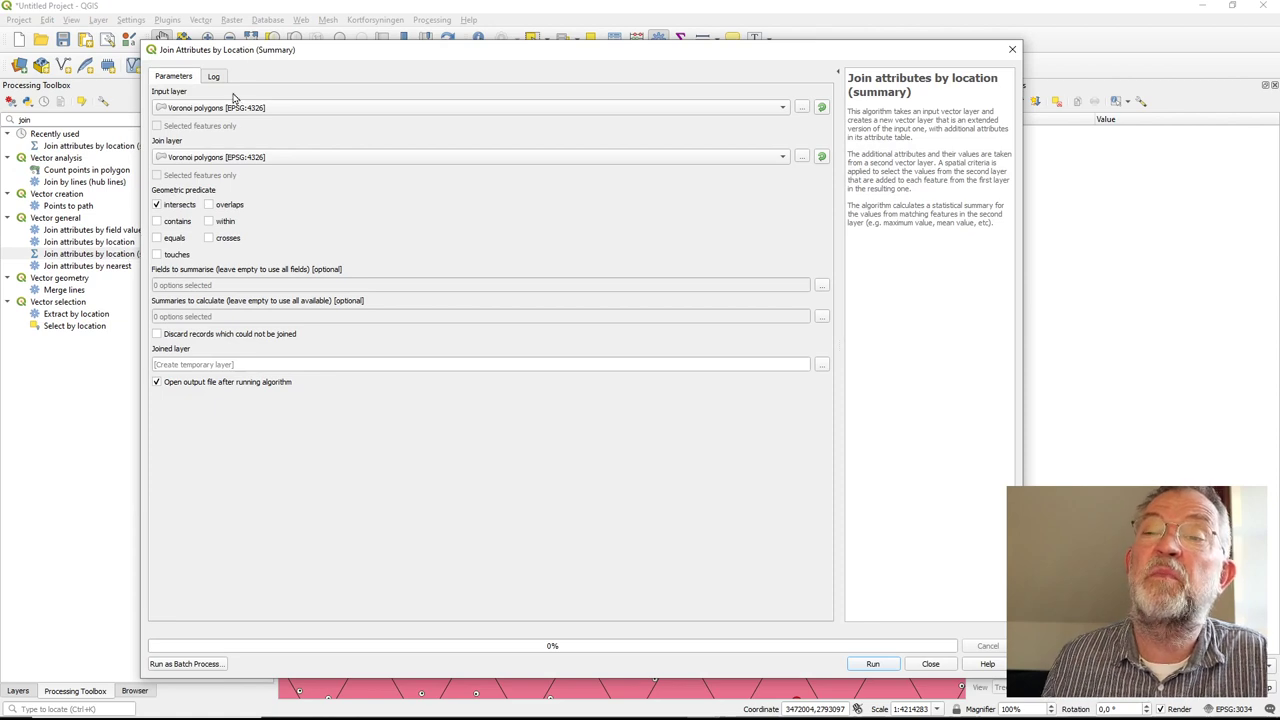
Try Single parts Non Capitals as the input layer and Grid as the join layer, and check the fields available to summarise
{"action": "left_click", "coordinate": [225, 110]}
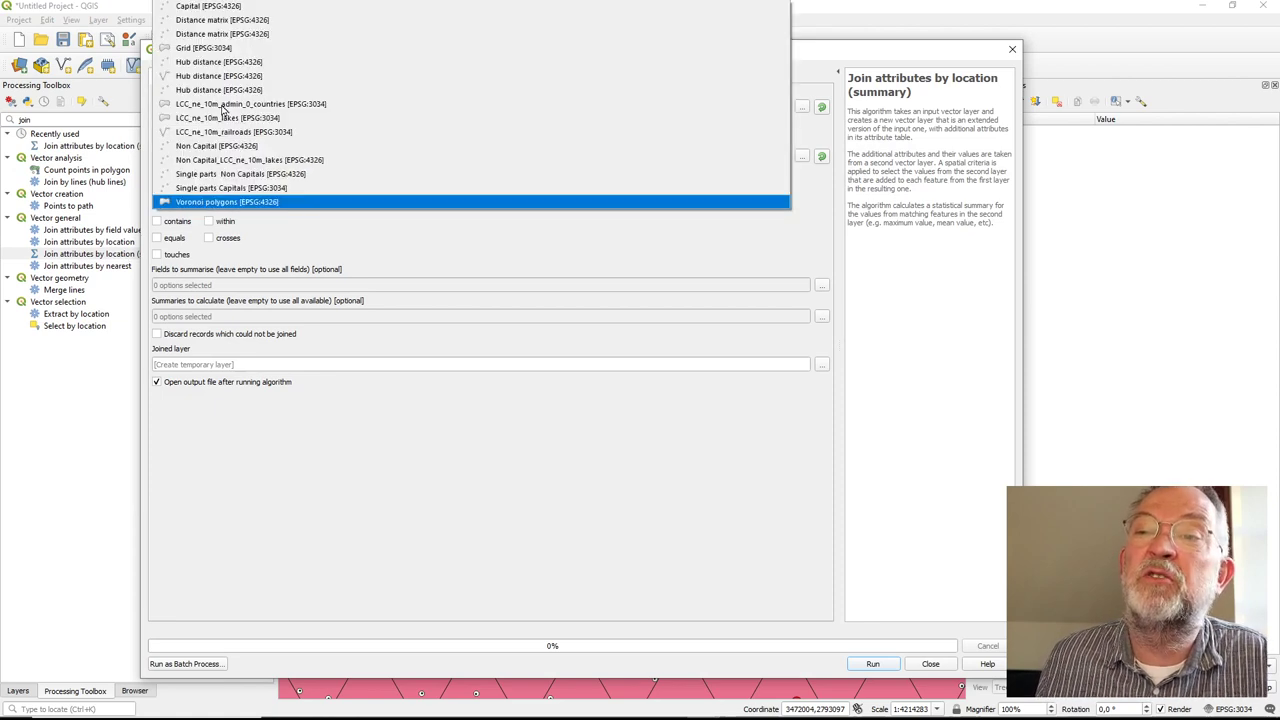
{"action": "left_click", "coordinate": [241, 175]}
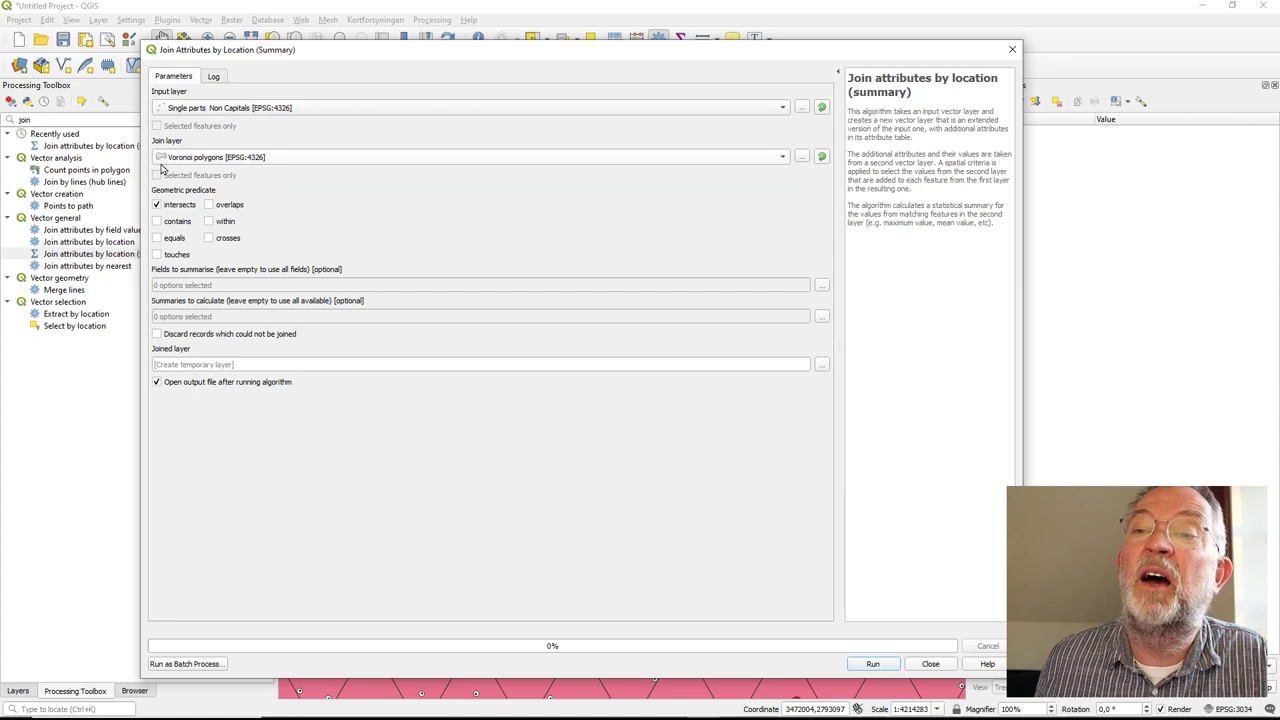
{"action": "left_click", "coordinate": [222, 159]}
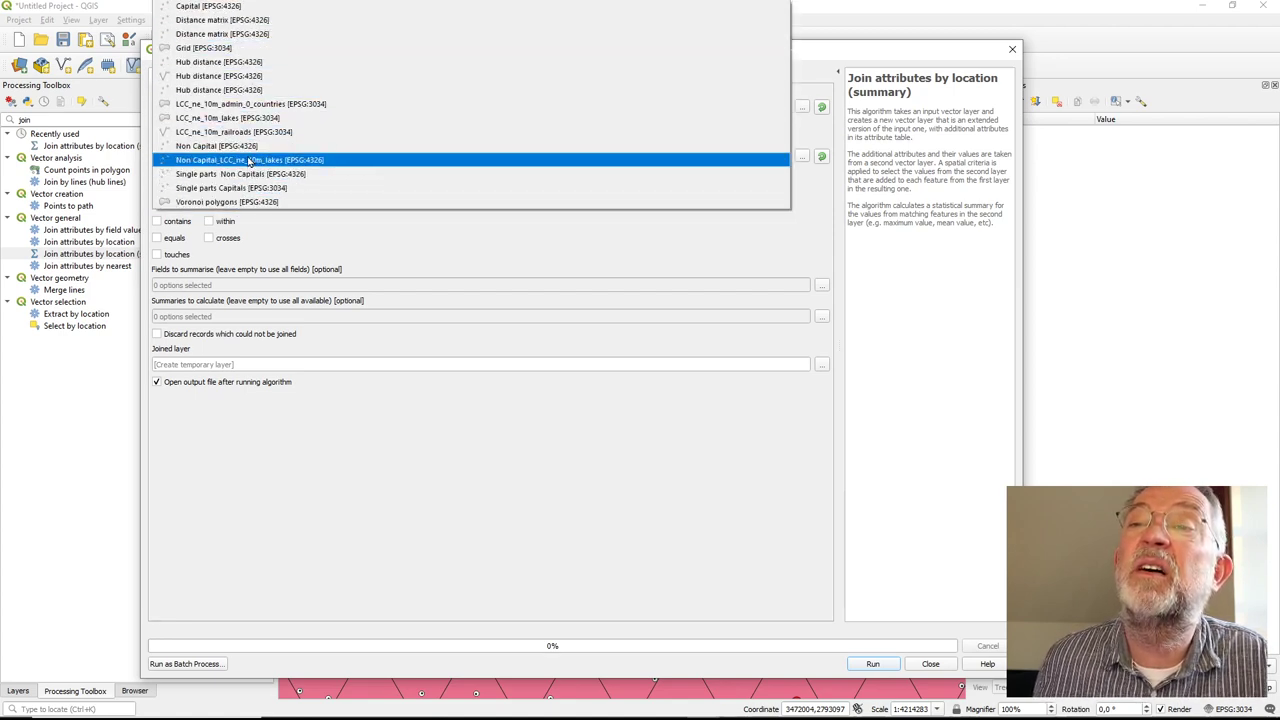
{"action": "left_click", "coordinate": [236, 48]}
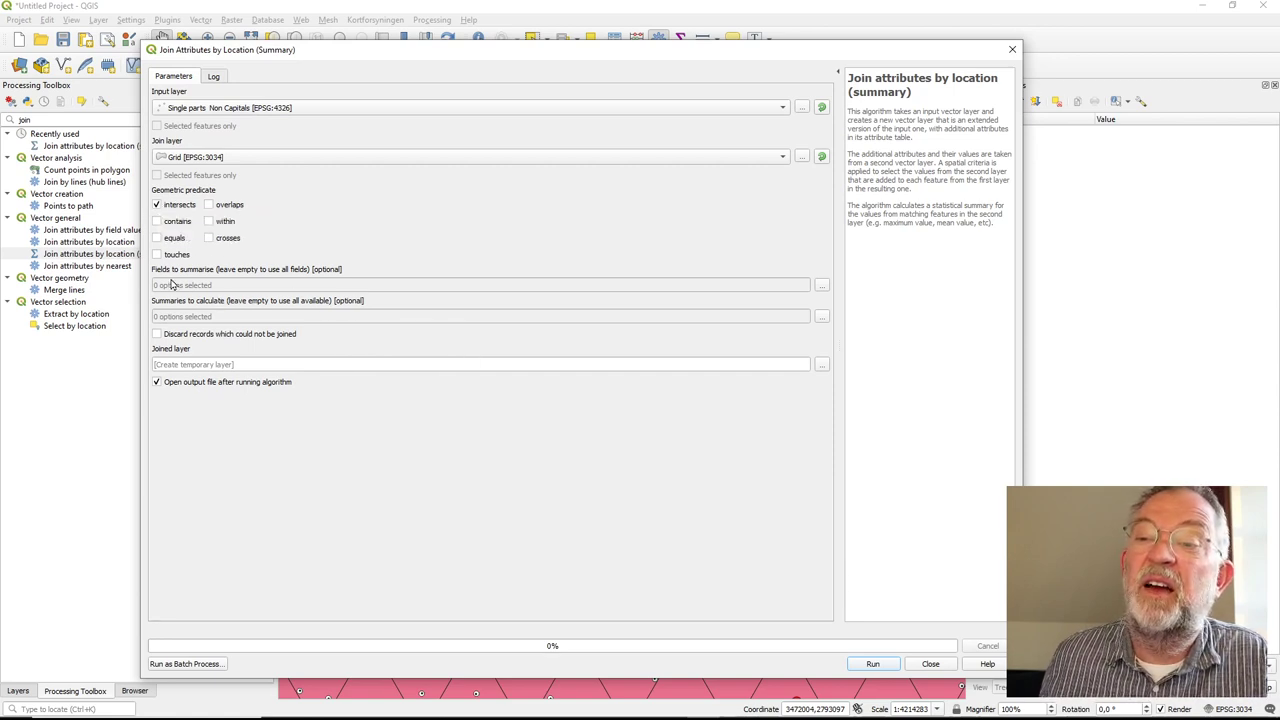
{"action": "left_click", "coordinate": [821, 287]}
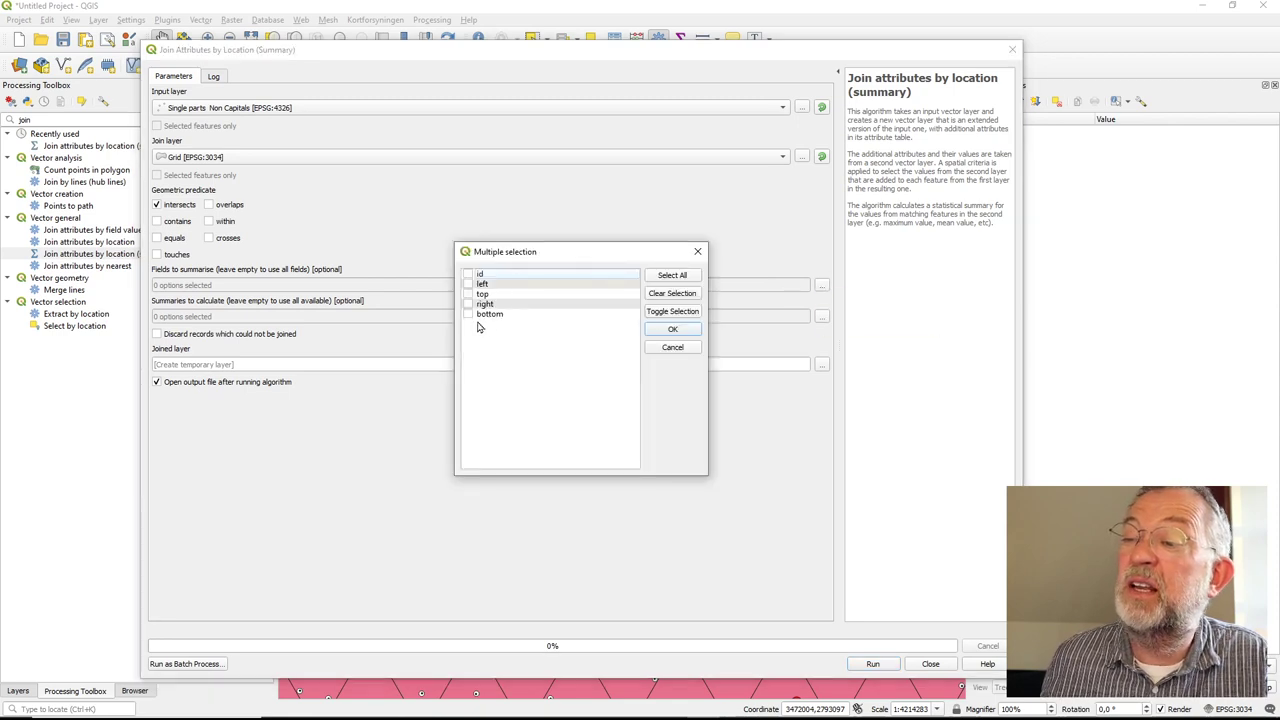
{"action": "left_click", "coordinate": [672, 347]}
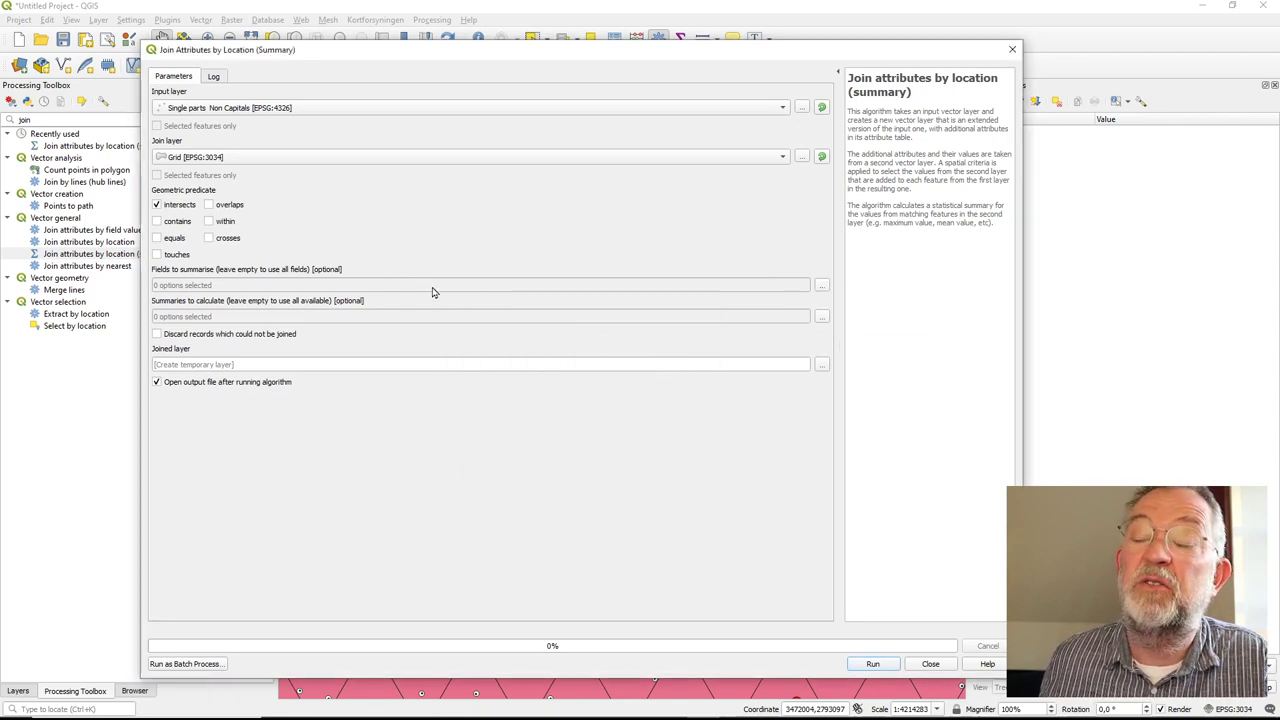
Set Grid as the input layer and Single parts Non Capitals as the join layer
{"action": "left_click", "coordinate": [213, 110]}
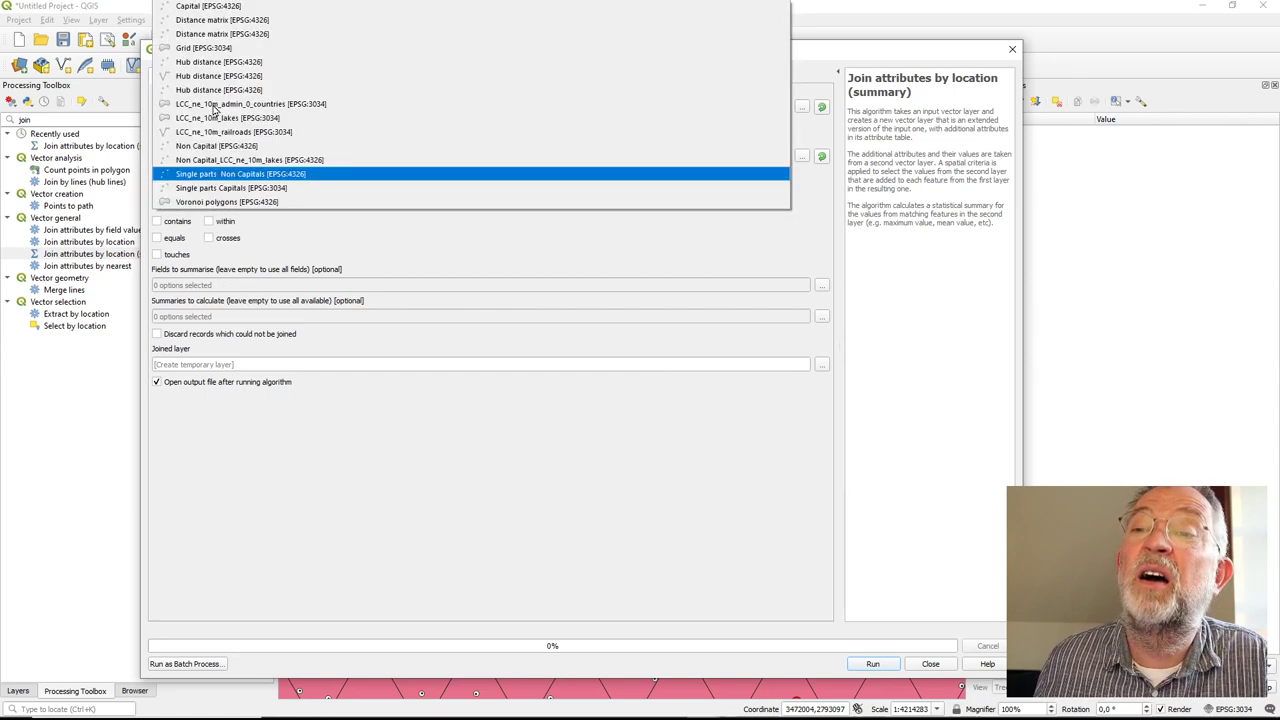
{"action": "left_click", "coordinate": [204, 47]}
{"action": "left_click", "coordinate": [199, 158]}
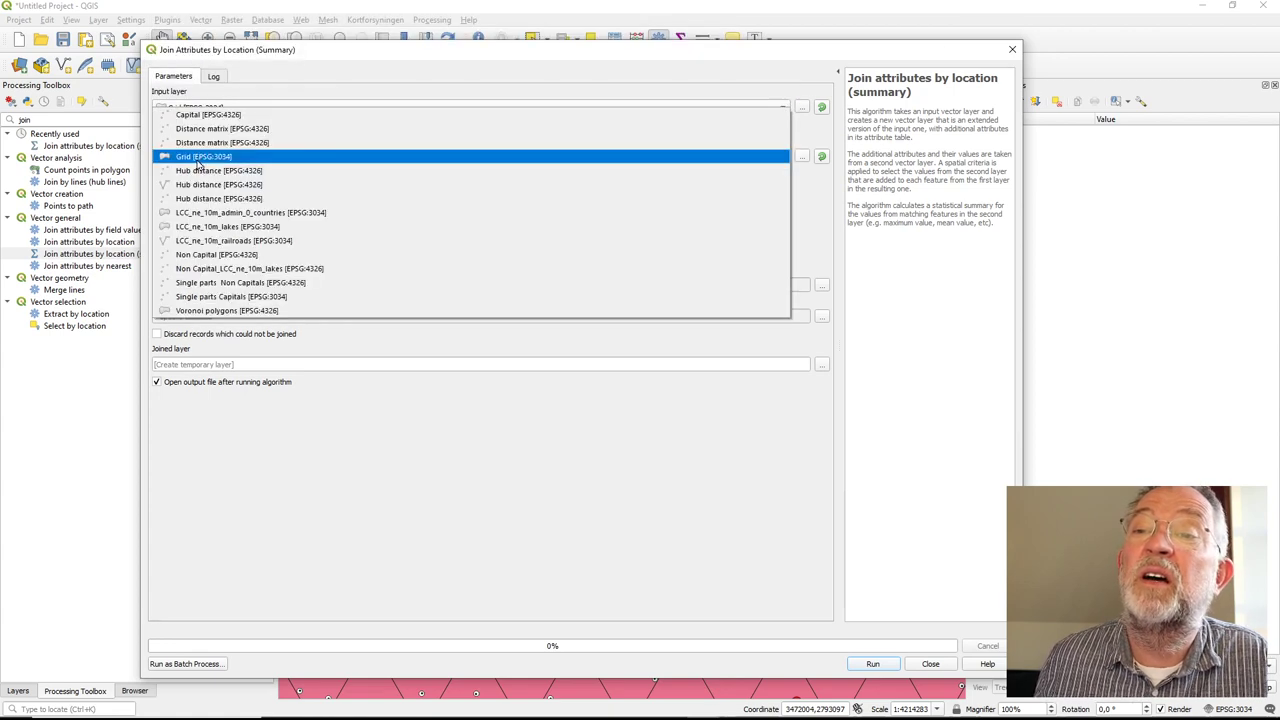
{"action": "left_click", "coordinate": [258, 284]}
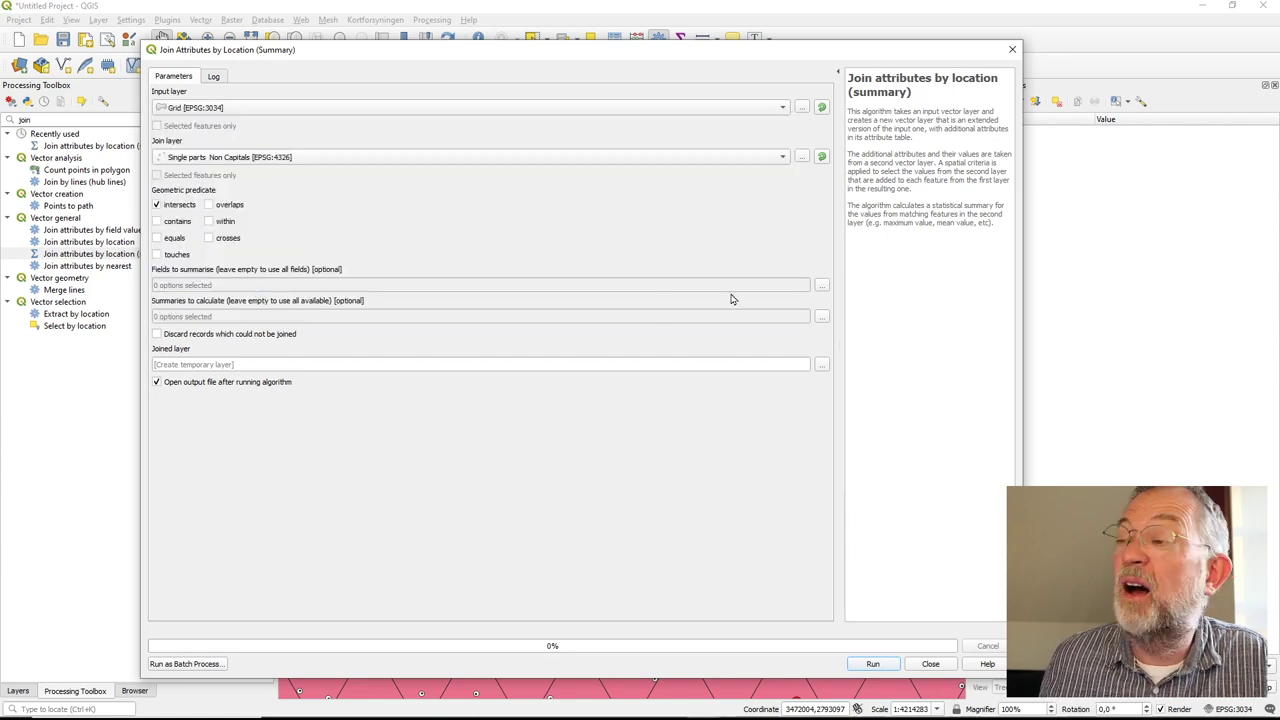
Choose POP_MAX as the only field to summarise in the join
{"action": "left_click", "coordinate": [820, 286]}
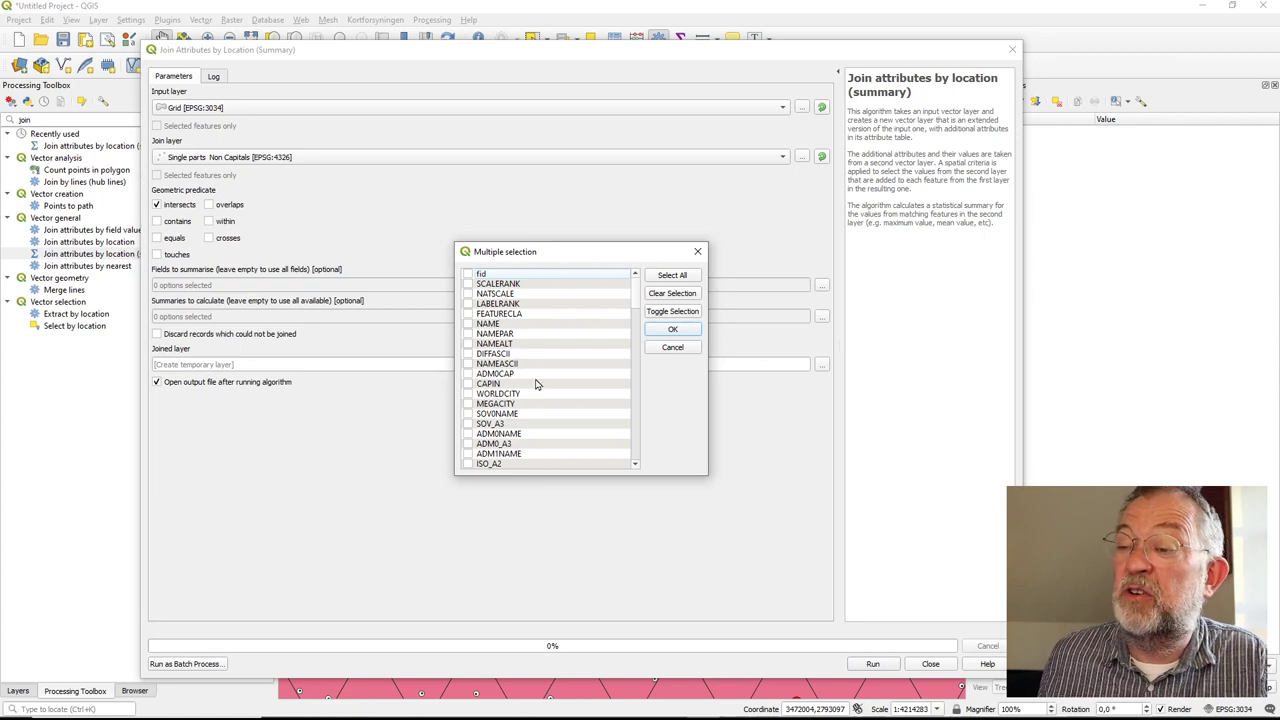
{"action": "scroll", "coordinate": [515, 416], "scroll_direction": "down", "scroll_amount": 3}
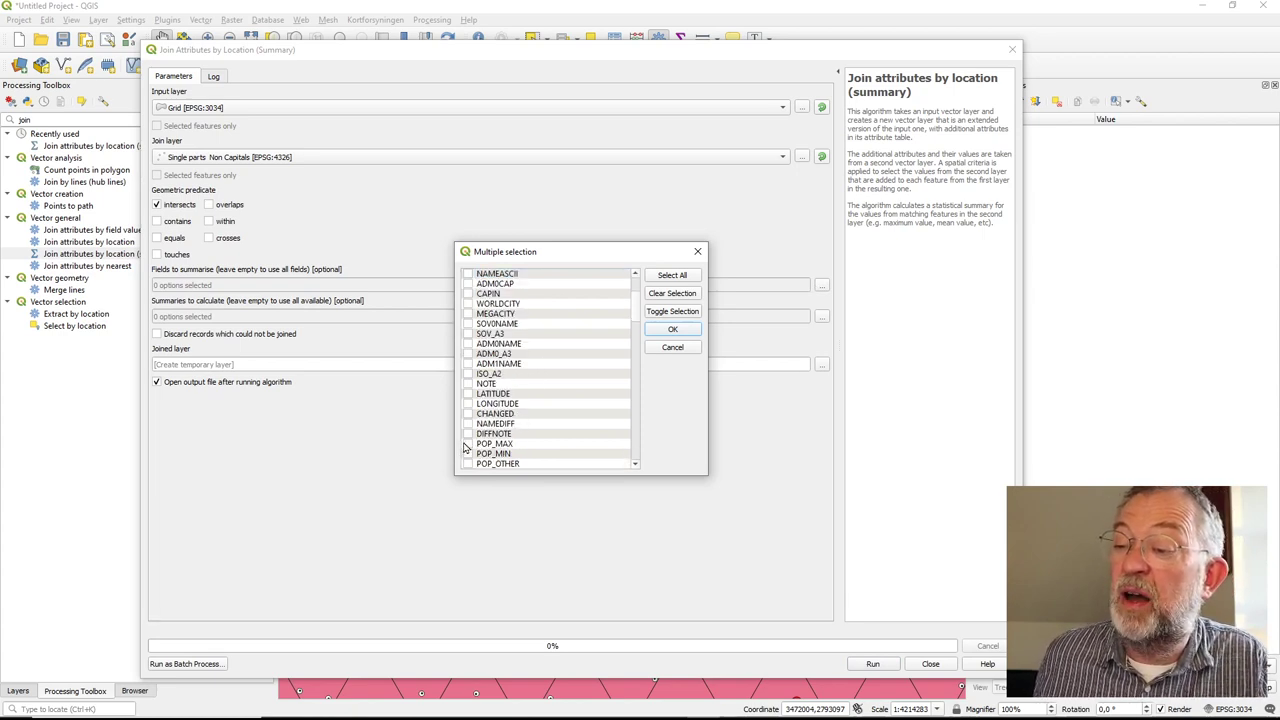
{"action": "left_click", "coordinate": [674, 329]}
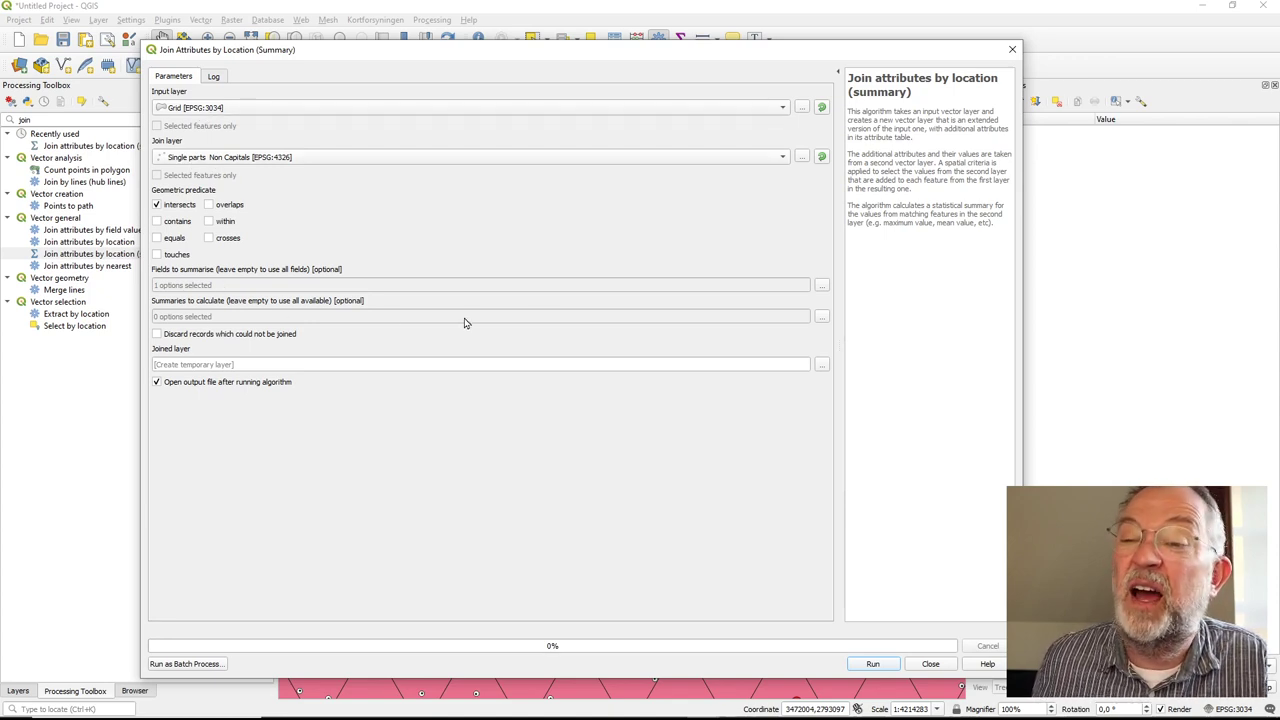
Select count and sum as the summaries to calculate and run the join to a temporary layer
{"action": "left_click", "coordinate": [820, 320]}
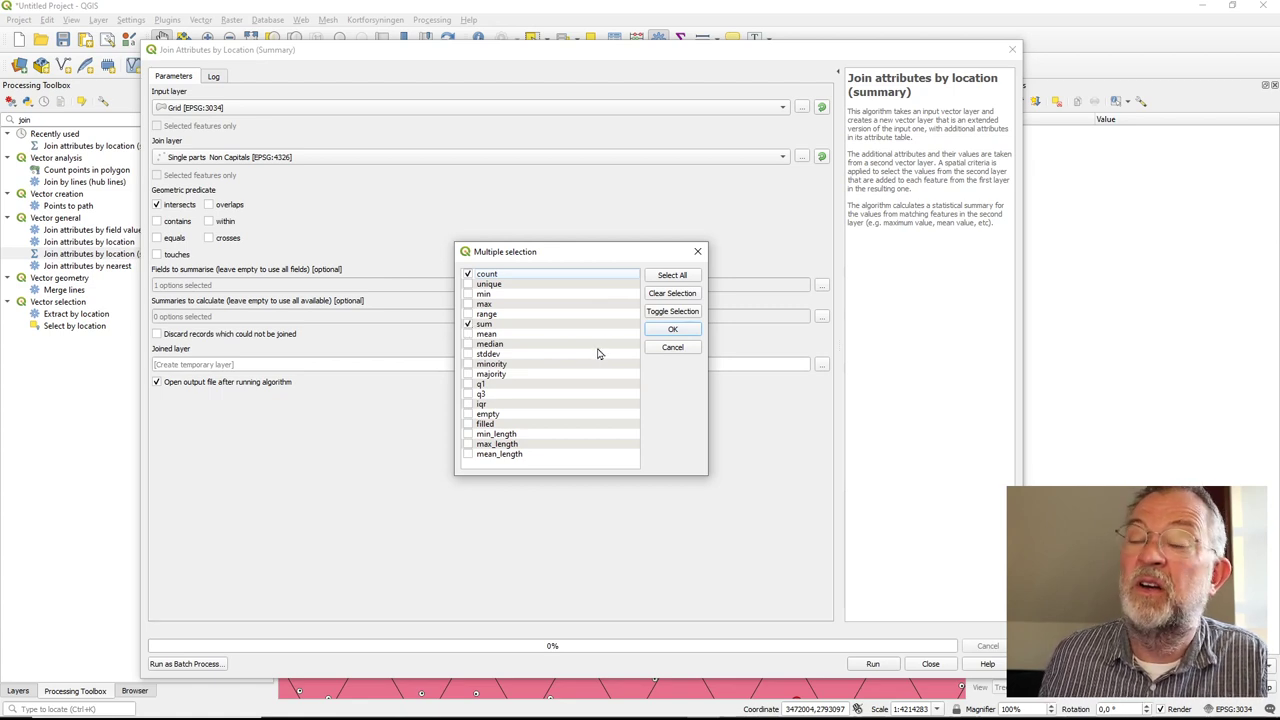
{"action": "left_click", "coordinate": [673, 333]}
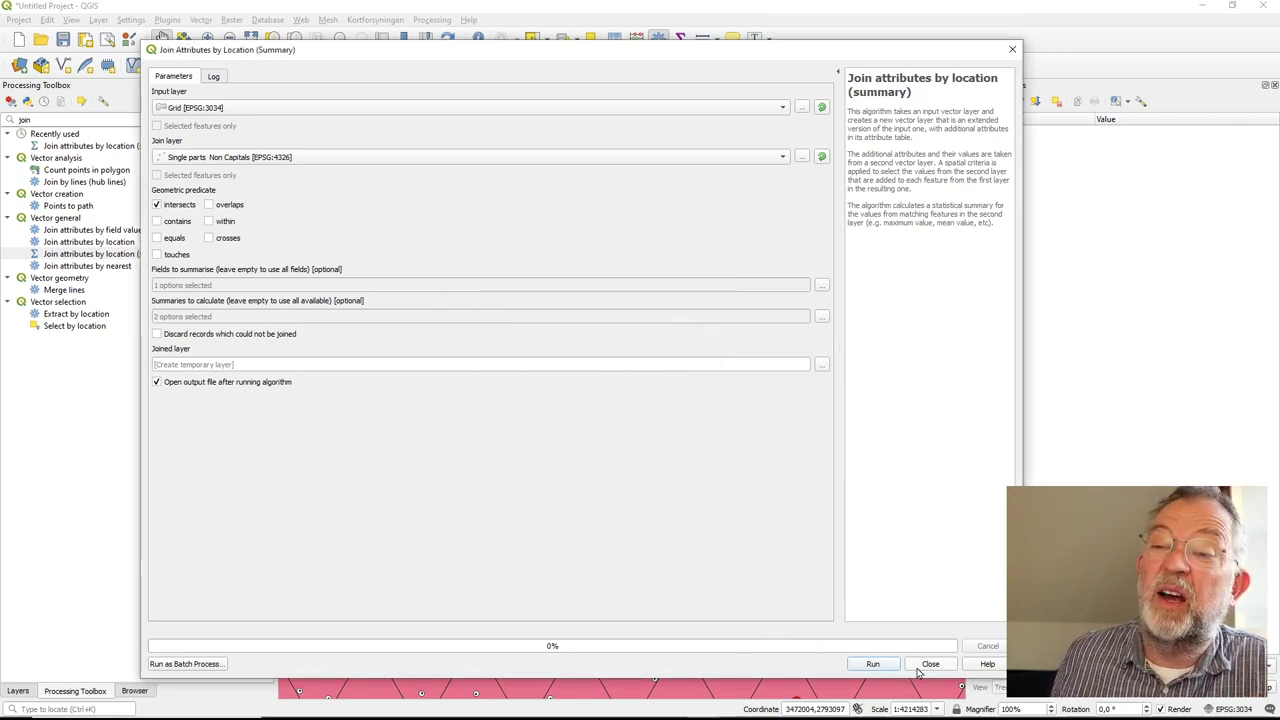
{"action": "left_click", "coordinate": [874, 666]}
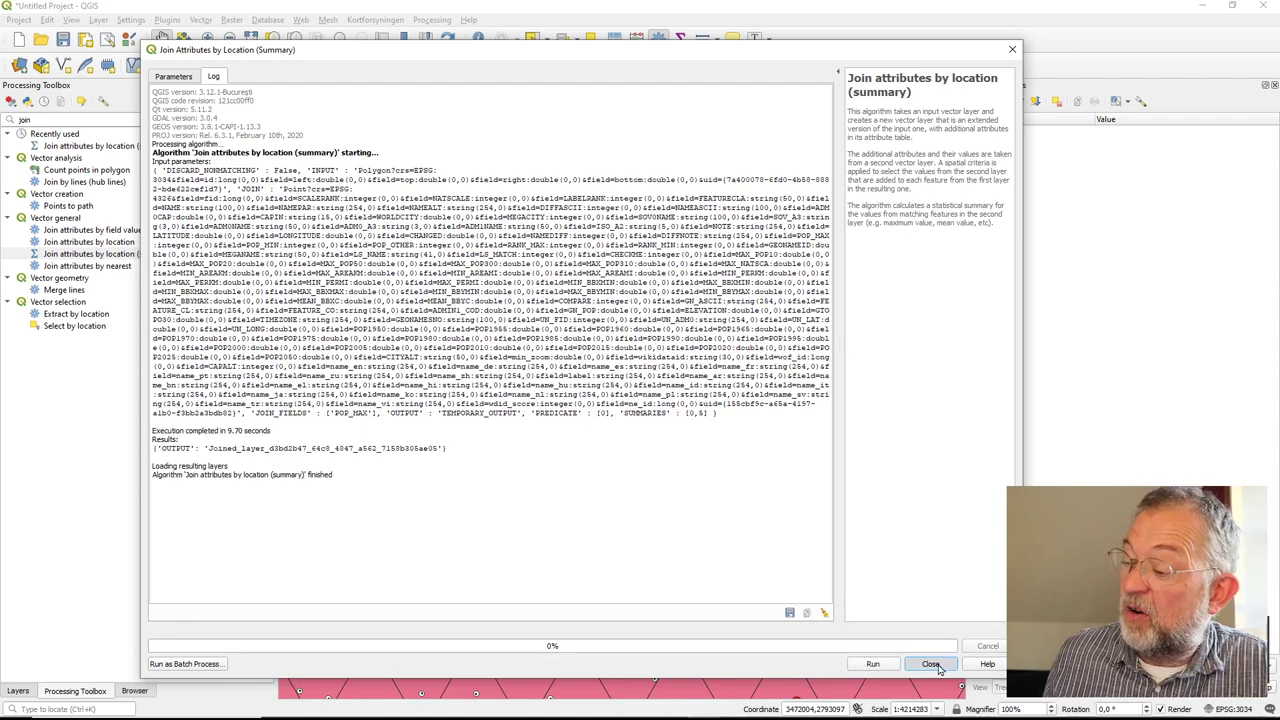
Close the join tool, move Joined layer directly above Grid in the layer order, and hide Grid
{"action": "left_click", "coordinate": [931, 664]}
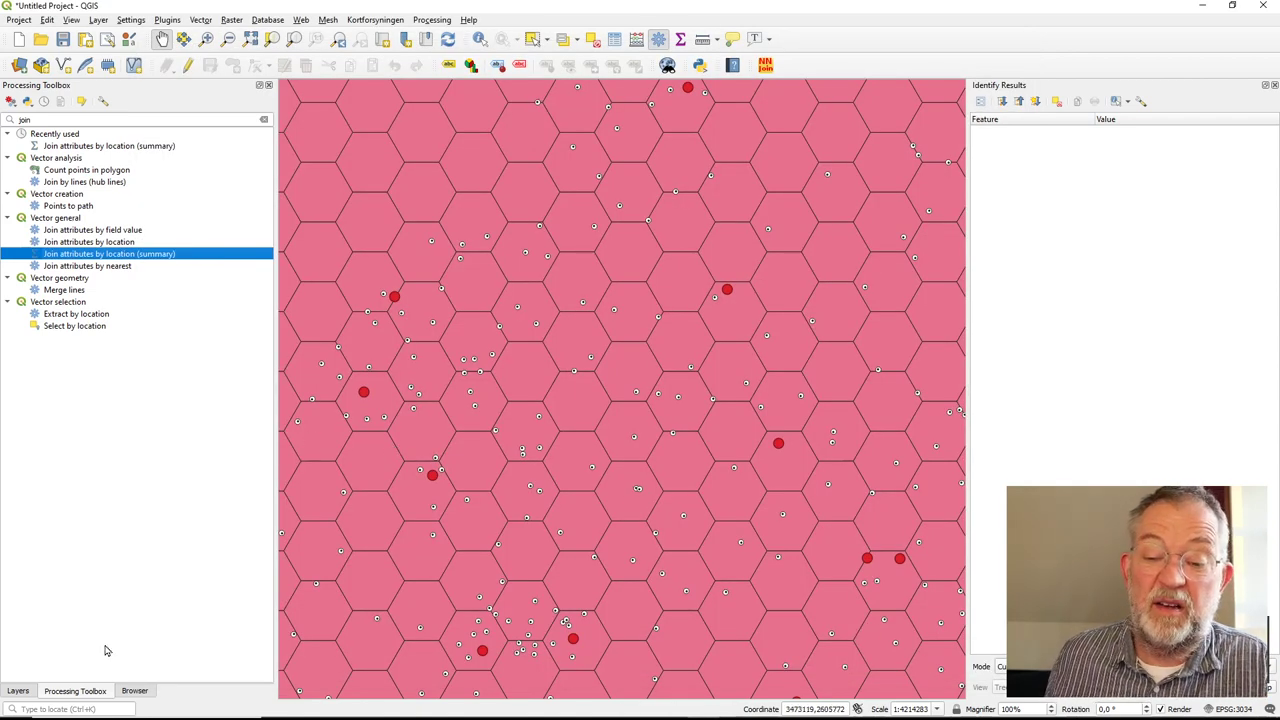
{"action": "left_click", "coordinate": [19, 691]}
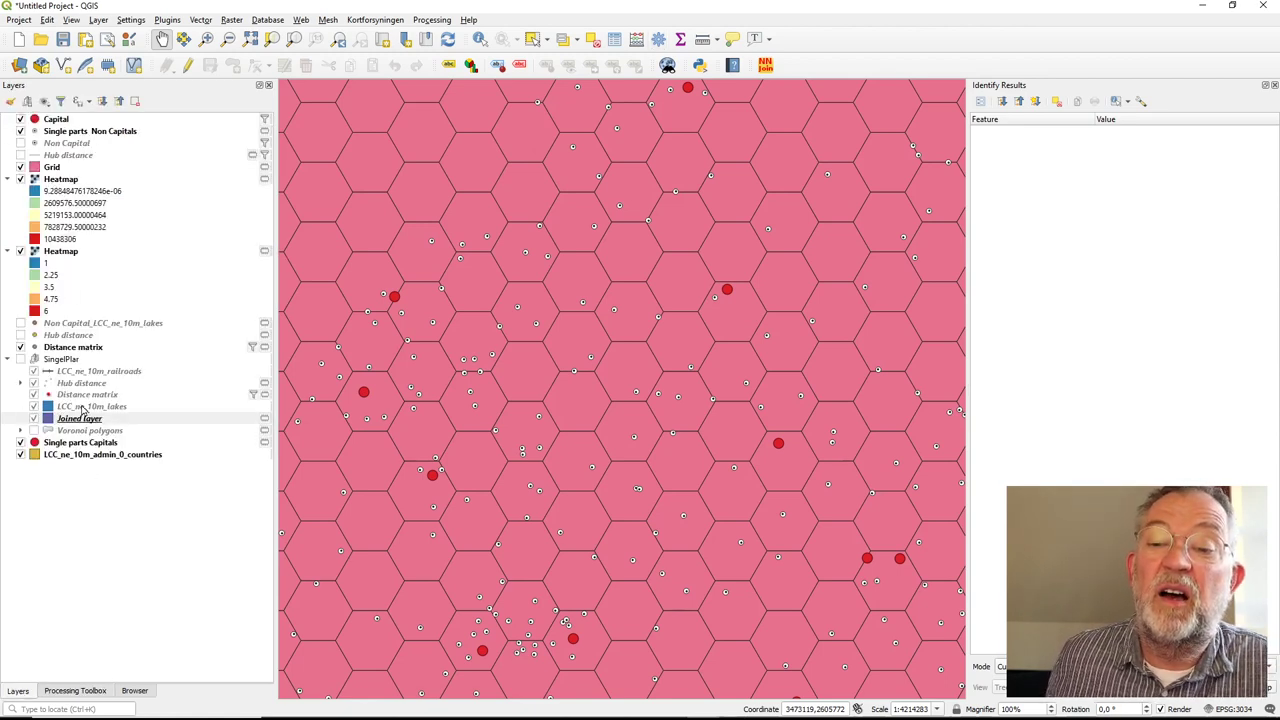
{"action": "left_click_drag", "start_coordinate": [88, 418], "coordinate": [73, 153]}
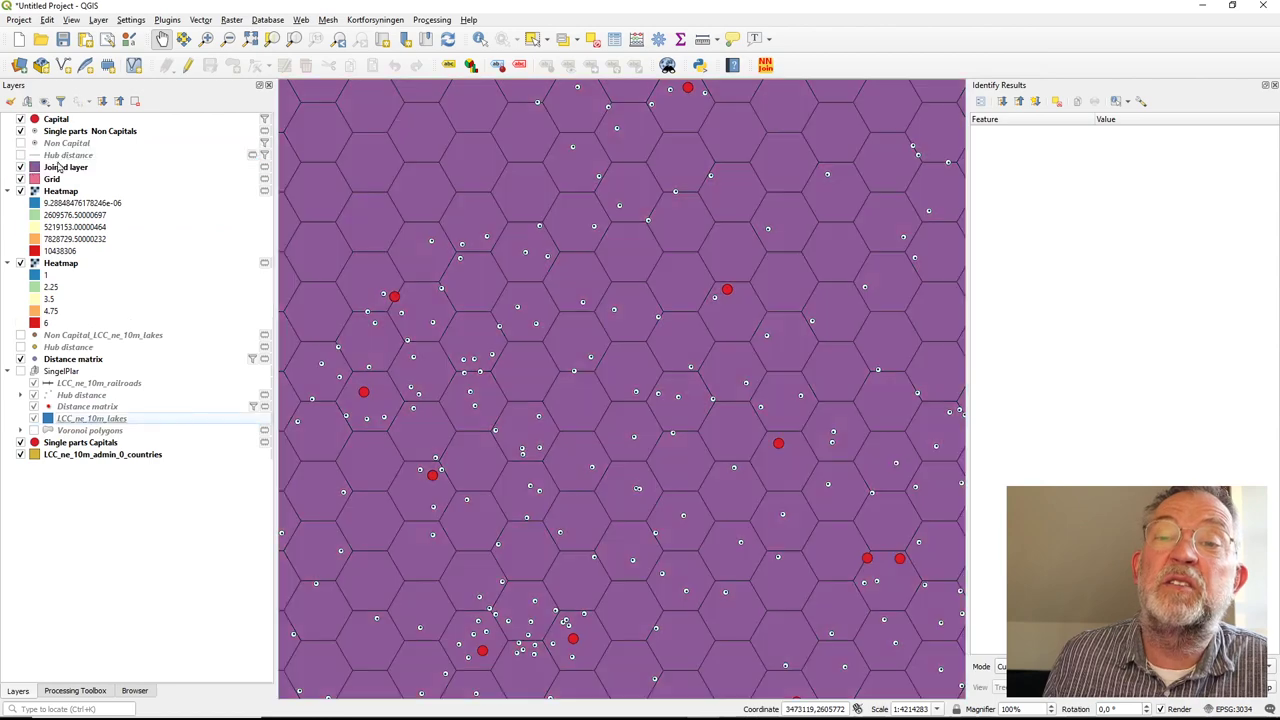
{"action": "left_click", "coordinate": [20, 179]}
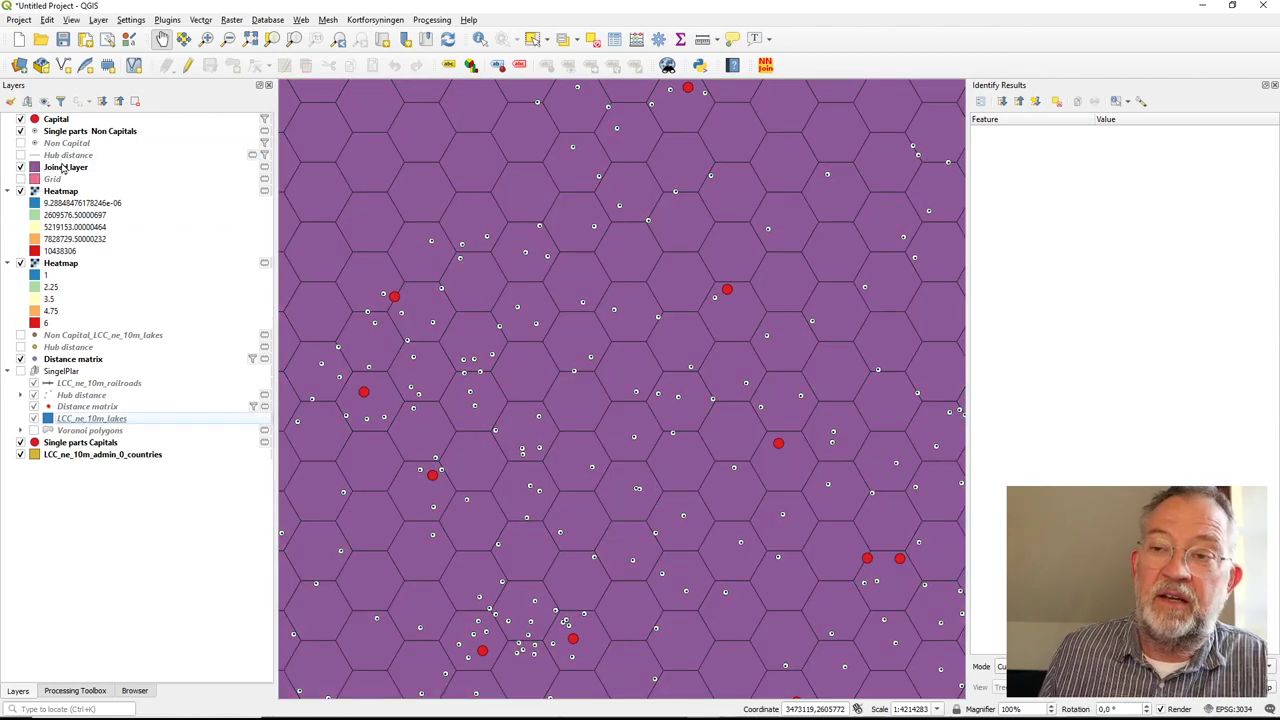
Filter Joined layer with the expression "POP_MAX_count" > 0 so only hexagons containing cities are drawn
{"action": "right_click", "coordinate": [63, 169]}
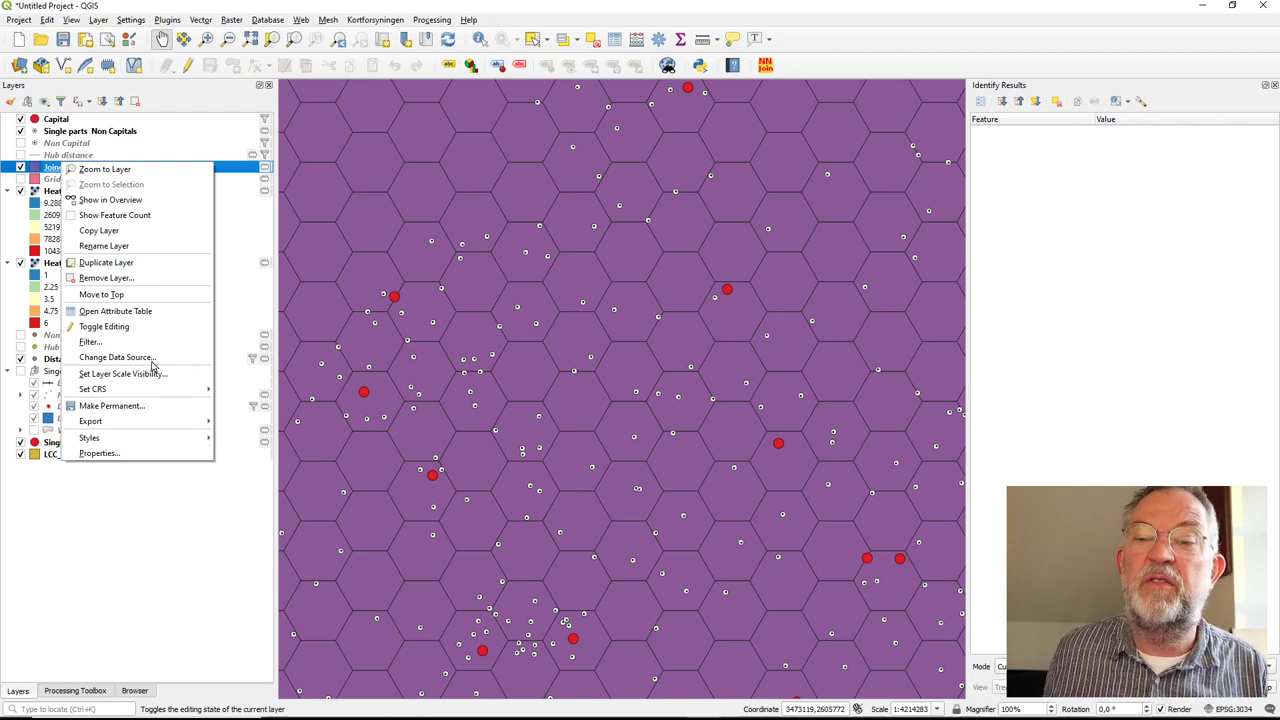
{"action": "left_click", "coordinate": [148, 343]}
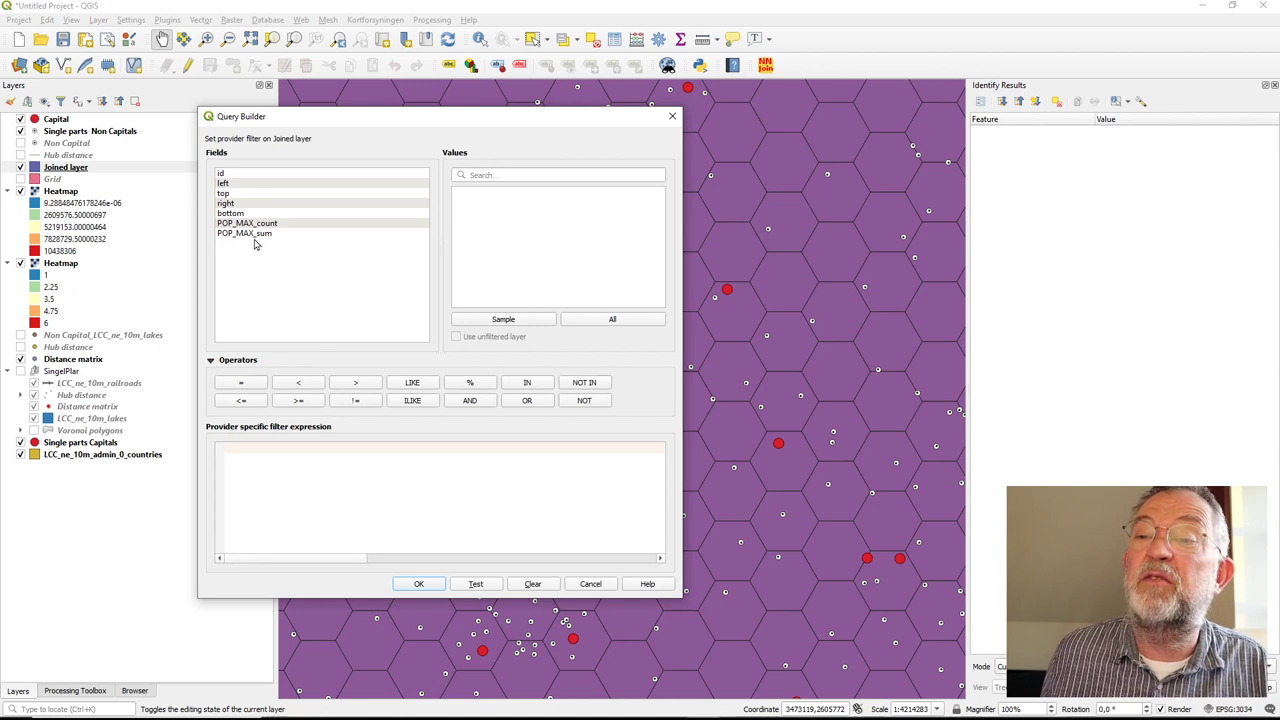
{"action": "double_click", "coordinate": [253, 228]}
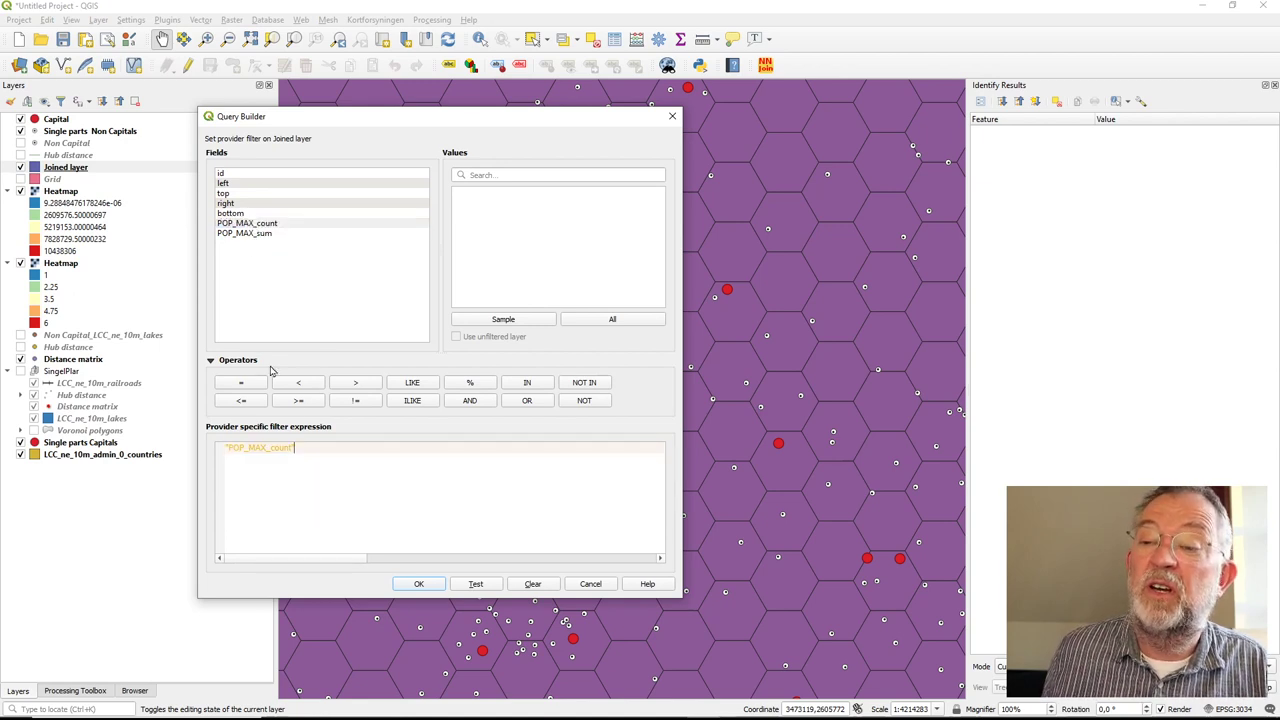
{"action": "left_click", "coordinate": [364, 386]}
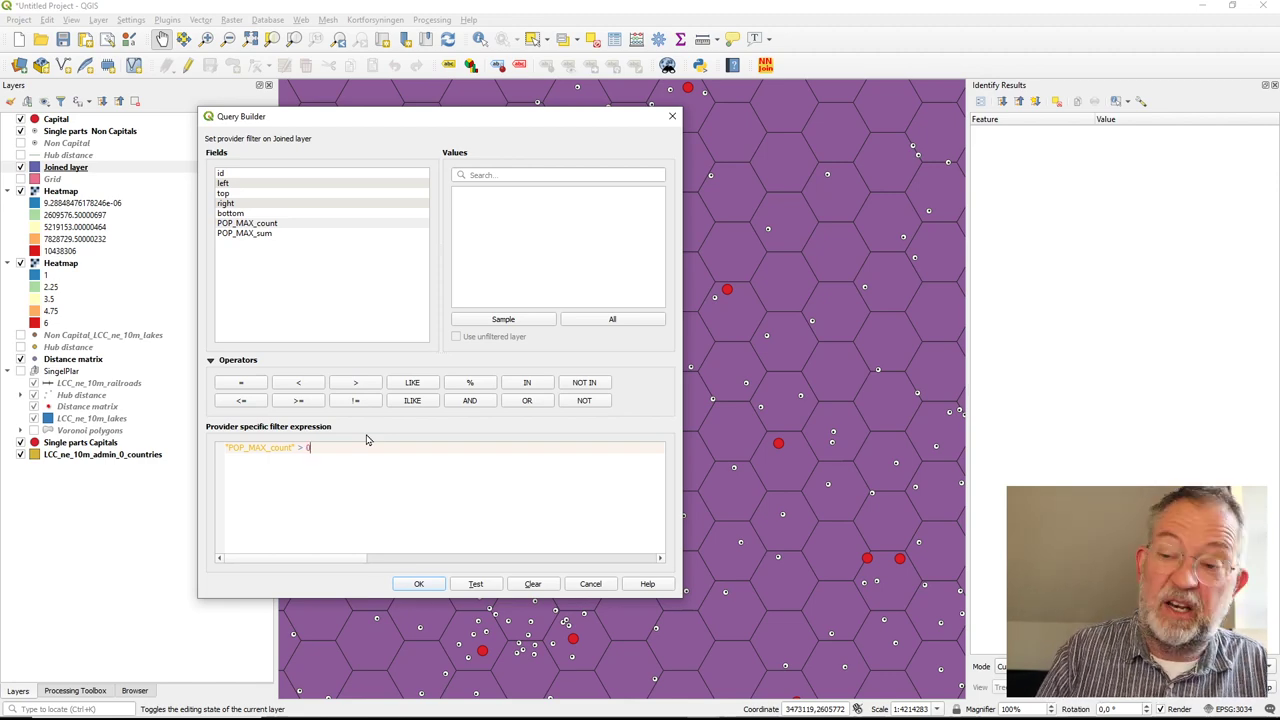
{"action": "left_click", "coordinate": [424, 586]}
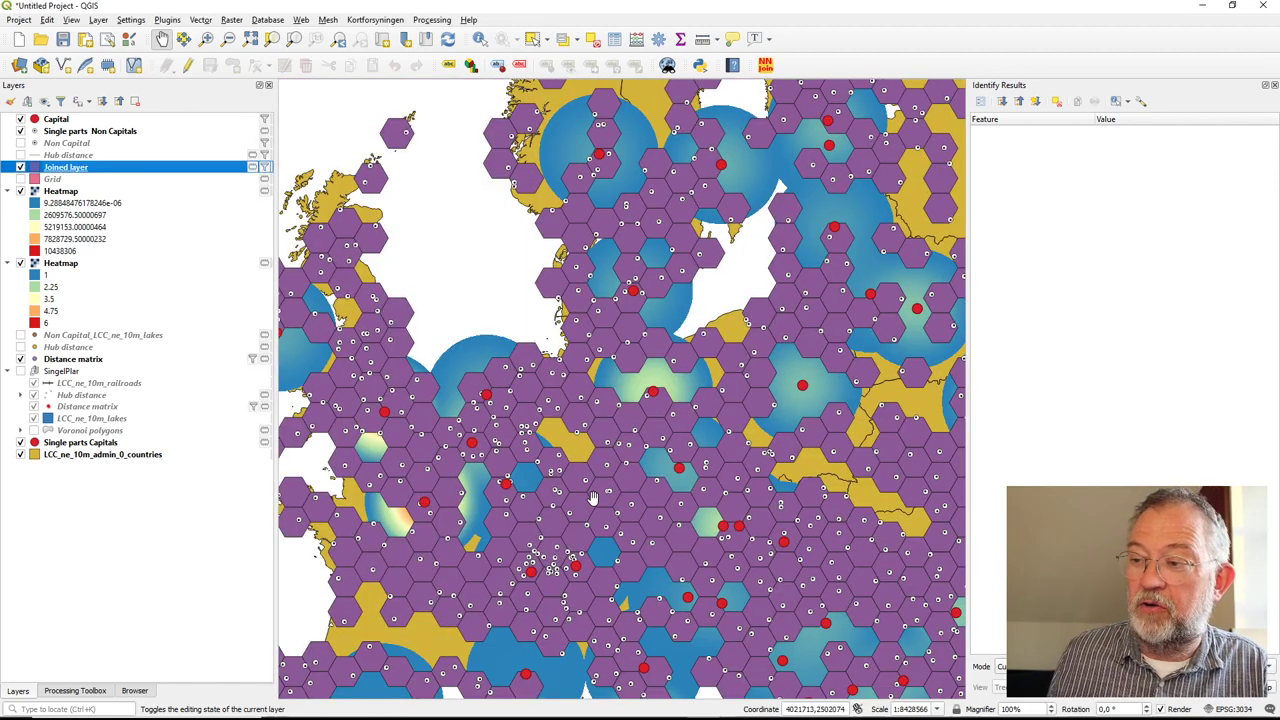
{"action": "scroll", "coordinate": [592, 497], "scroll_direction": "down", "scroll_amount": 2}
{"action": "scroll", "coordinate": [602, 495], "scroll_direction": "up", "scroll_amount": 2}
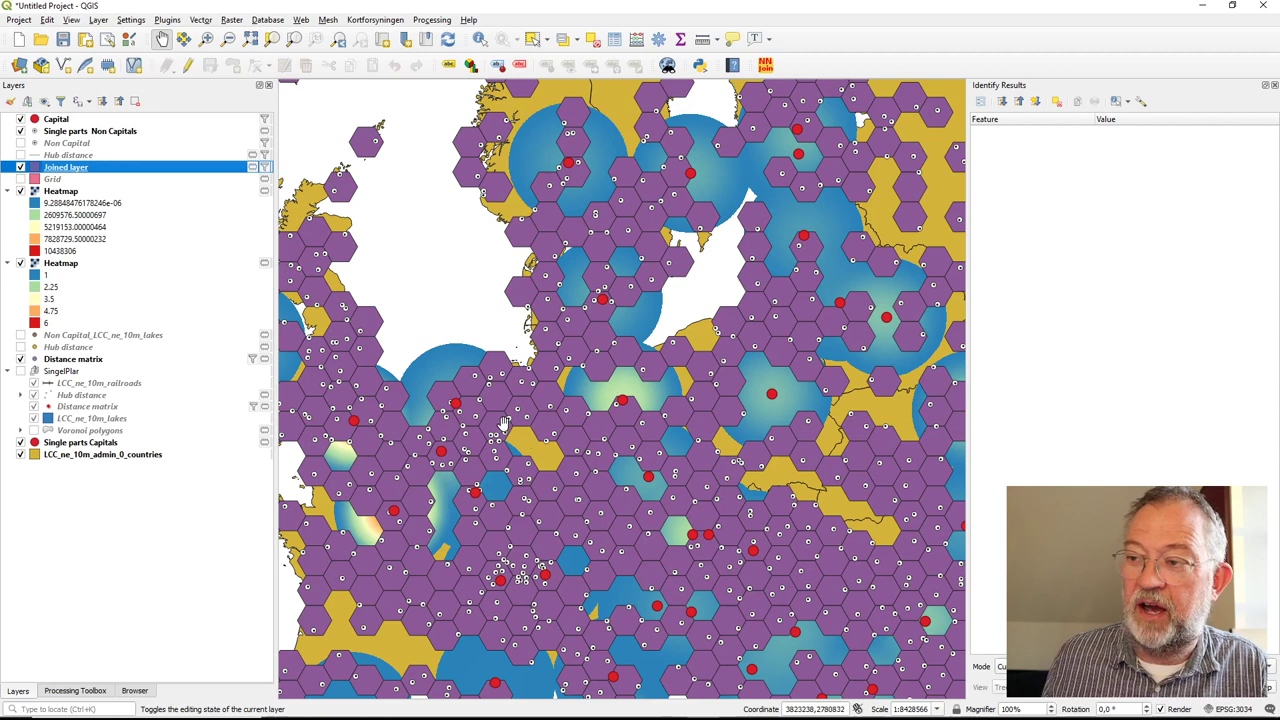
Style Joined layer with graduated symbology on POP_MAX_sum and classify it using Equal Count (Quantile)
{"action": "right_click", "coordinate": [99, 168]}
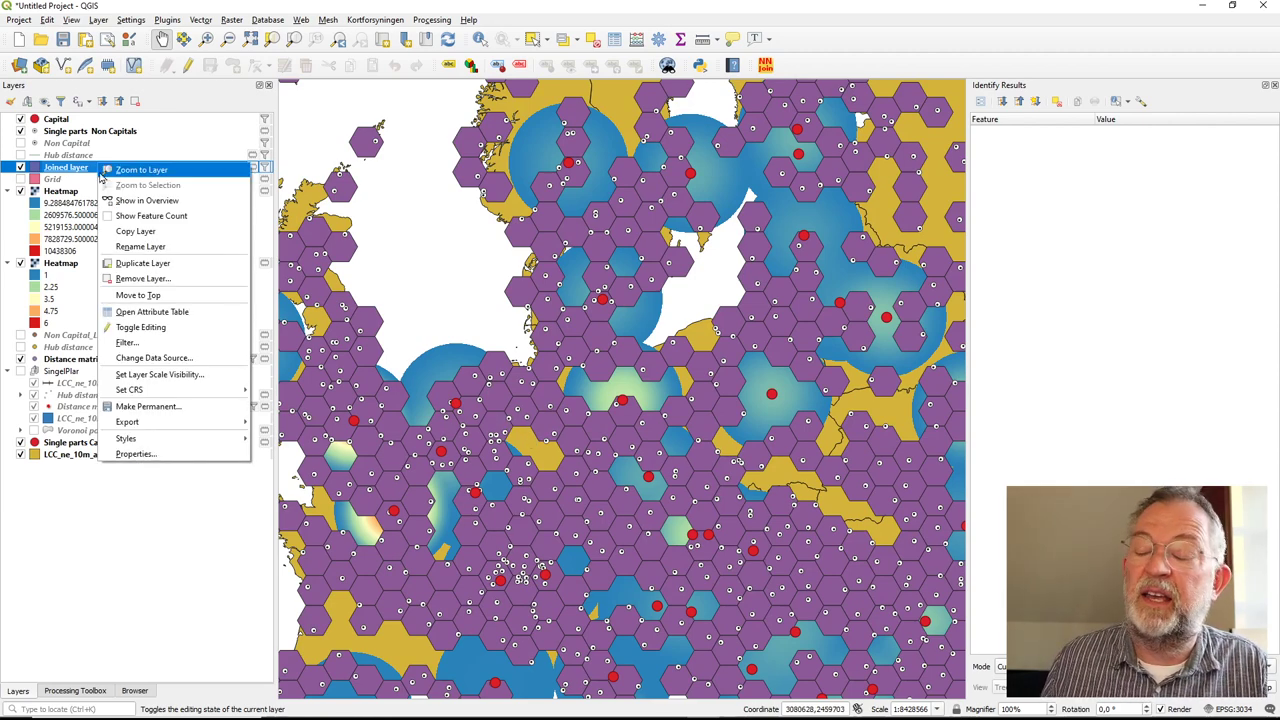
{"action": "left_click", "coordinate": [146, 458]}
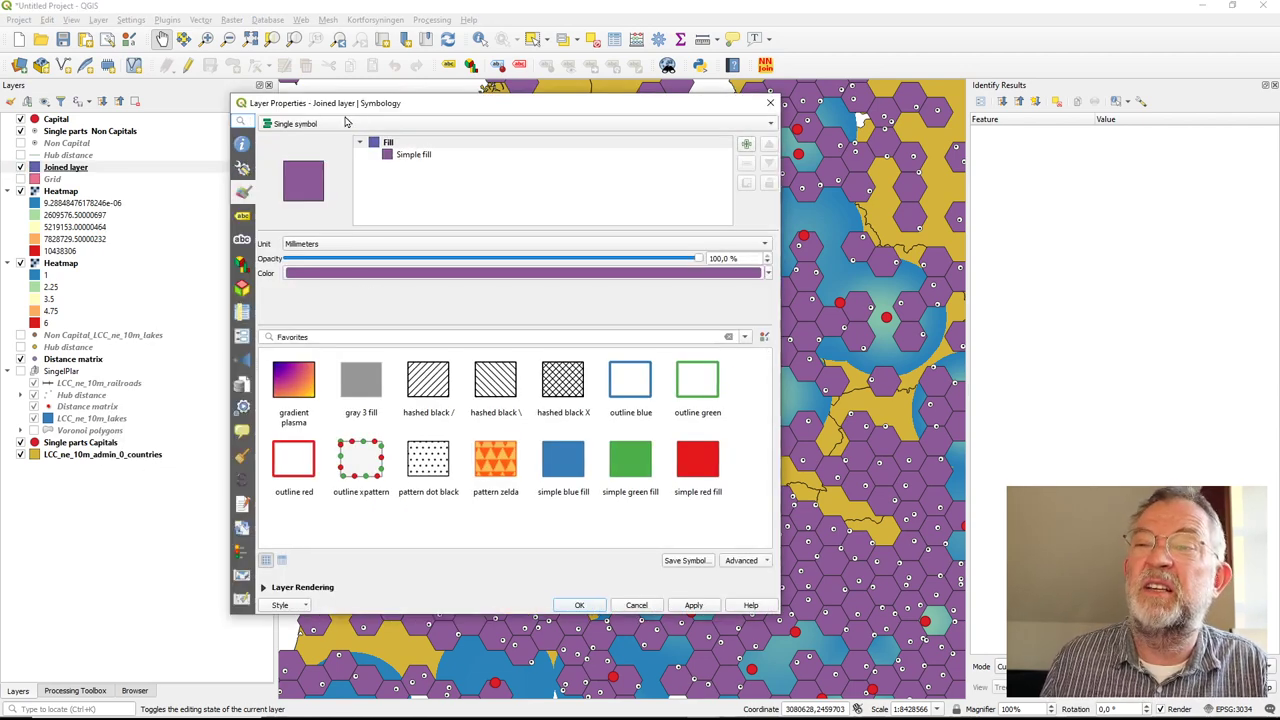
{"action": "left_click", "coordinate": [348, 121]}
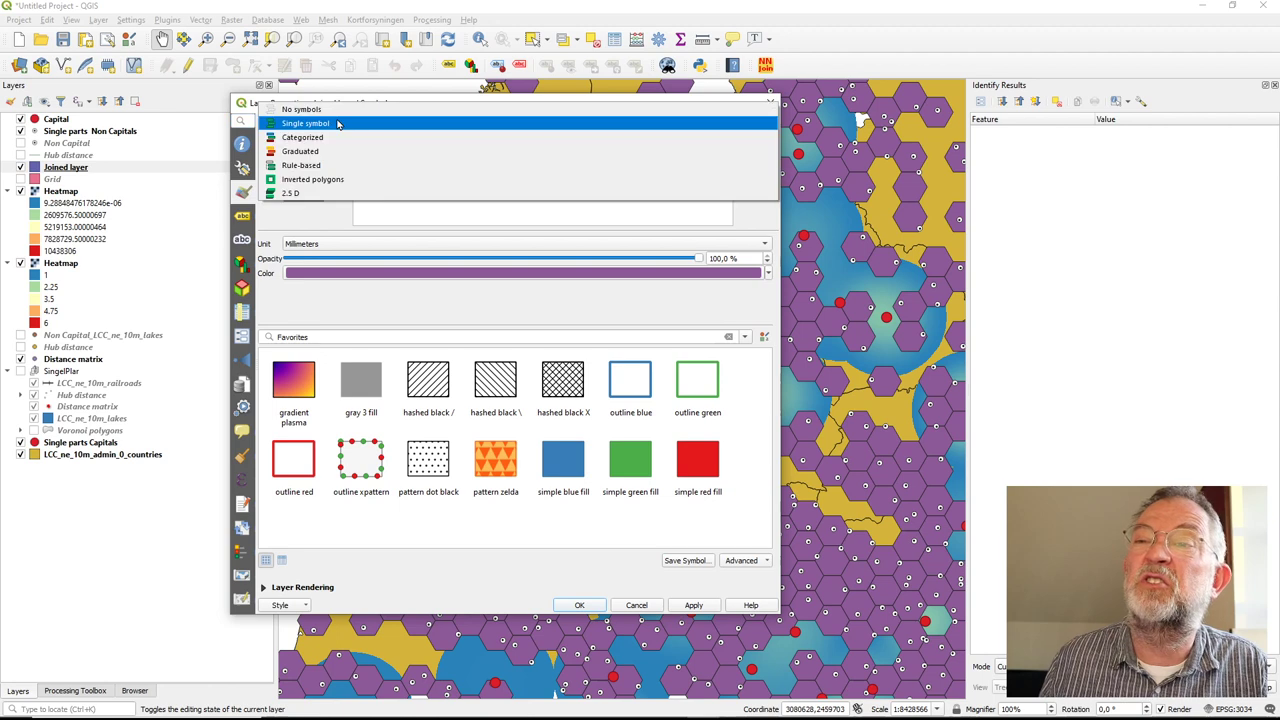
{"action": "left_click", "coordinate": [324, 150]}
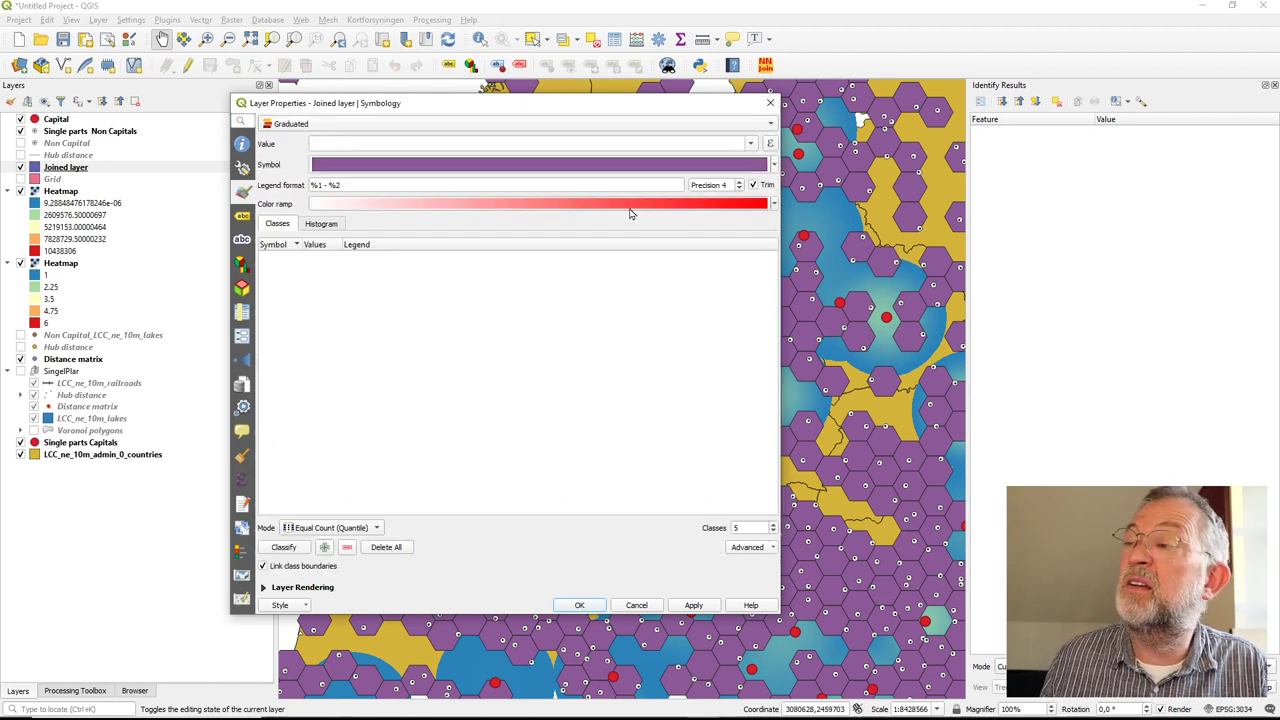
{"action": "left_click", "coordinate": [750, 143]}
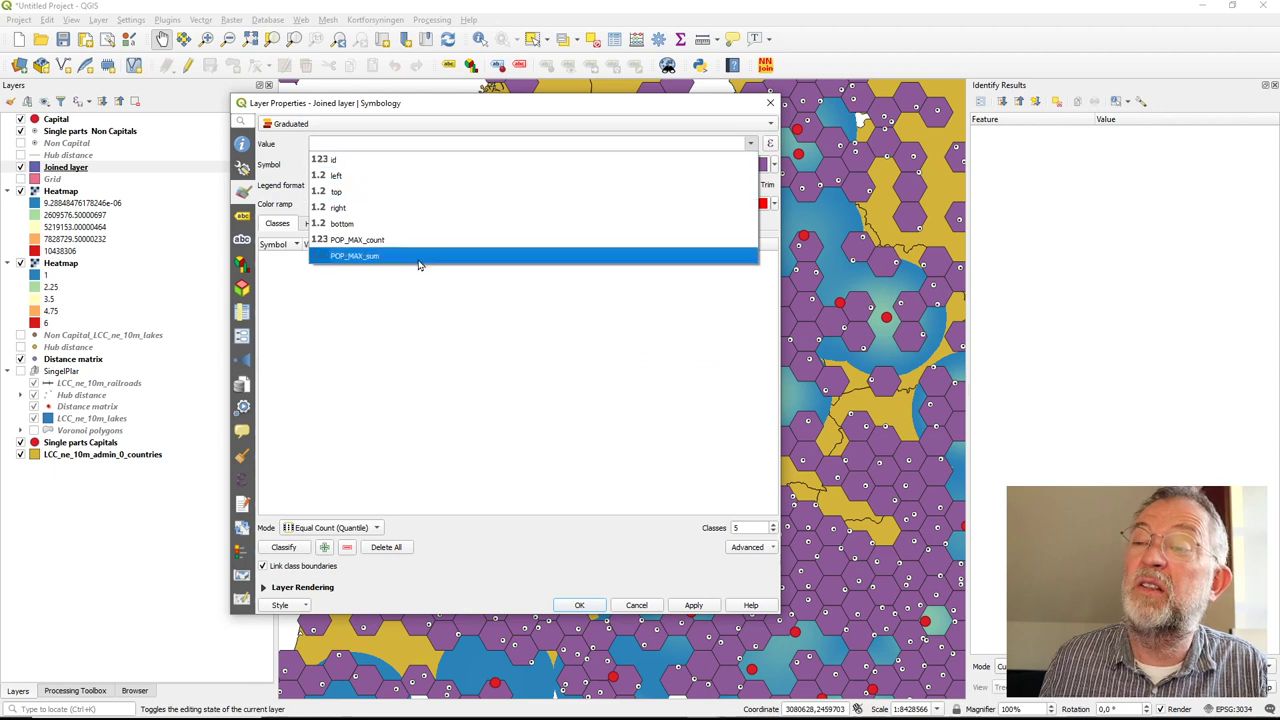
{"action": "left_click", "coordinate": [419, 260]}
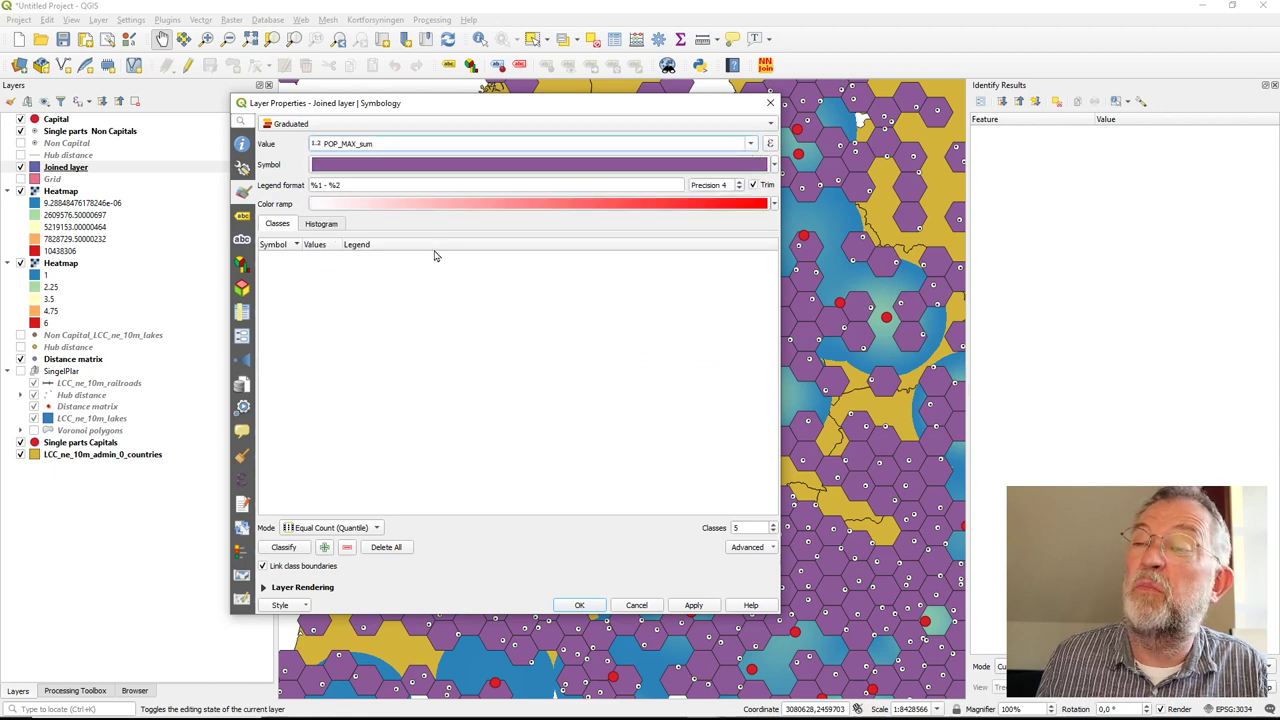
{"action": "left_click", "coordinate": [287, 550]}
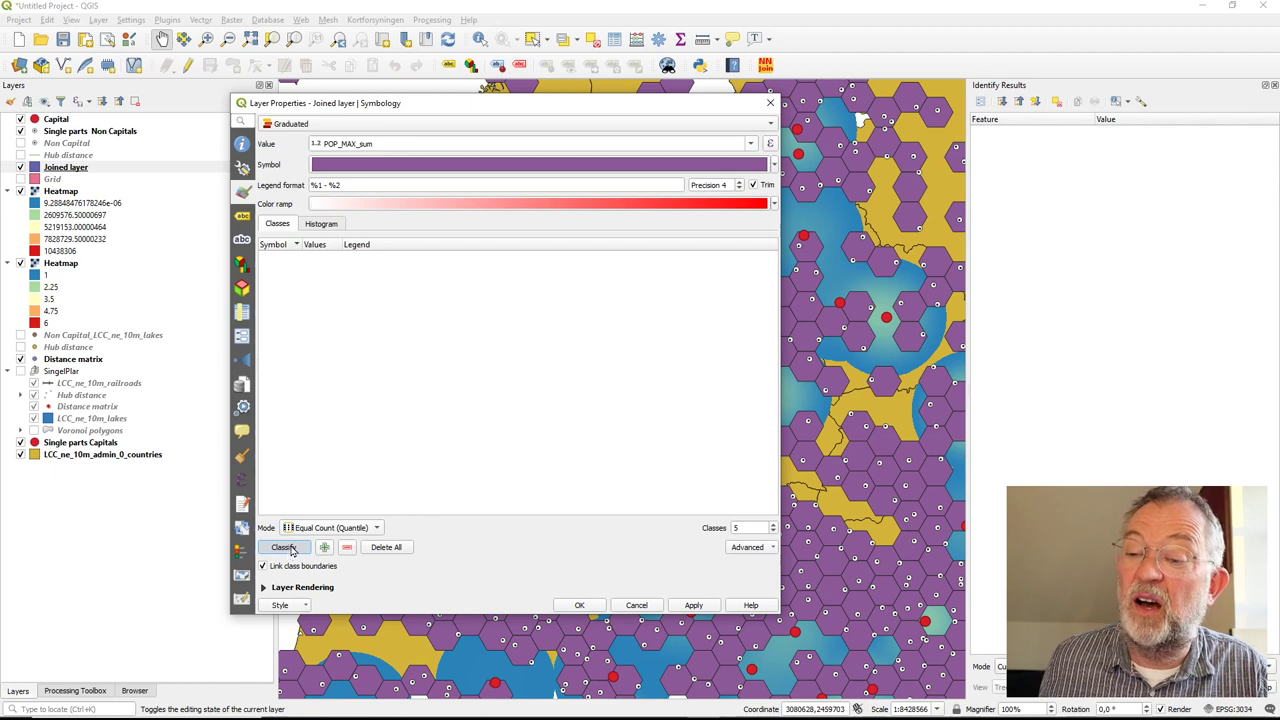
{"action": "left_click", "coordinate": [290, 549]}
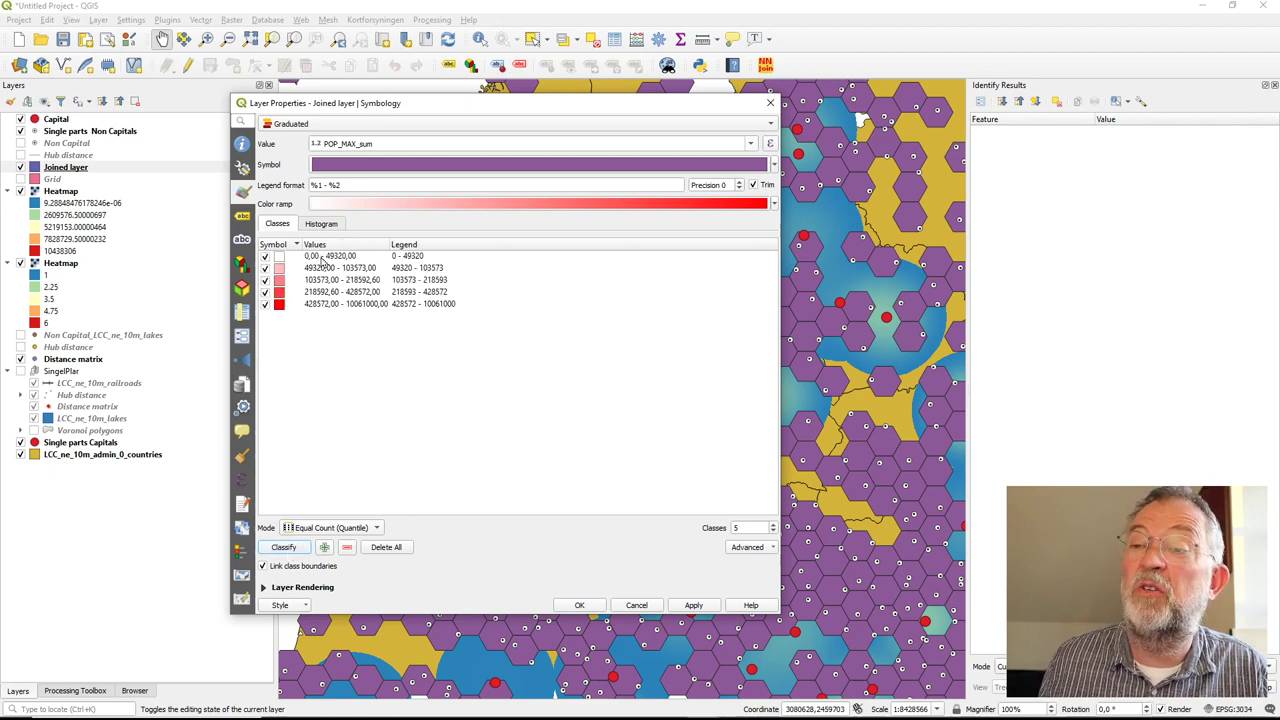
Set the number of classes to 10 and apply the inverted Spectral color ramp to Joined layer
{"action": "left_click", "coordinate": [726, 528]}
{"action": "double_click", "coordinate": [726, 528]}
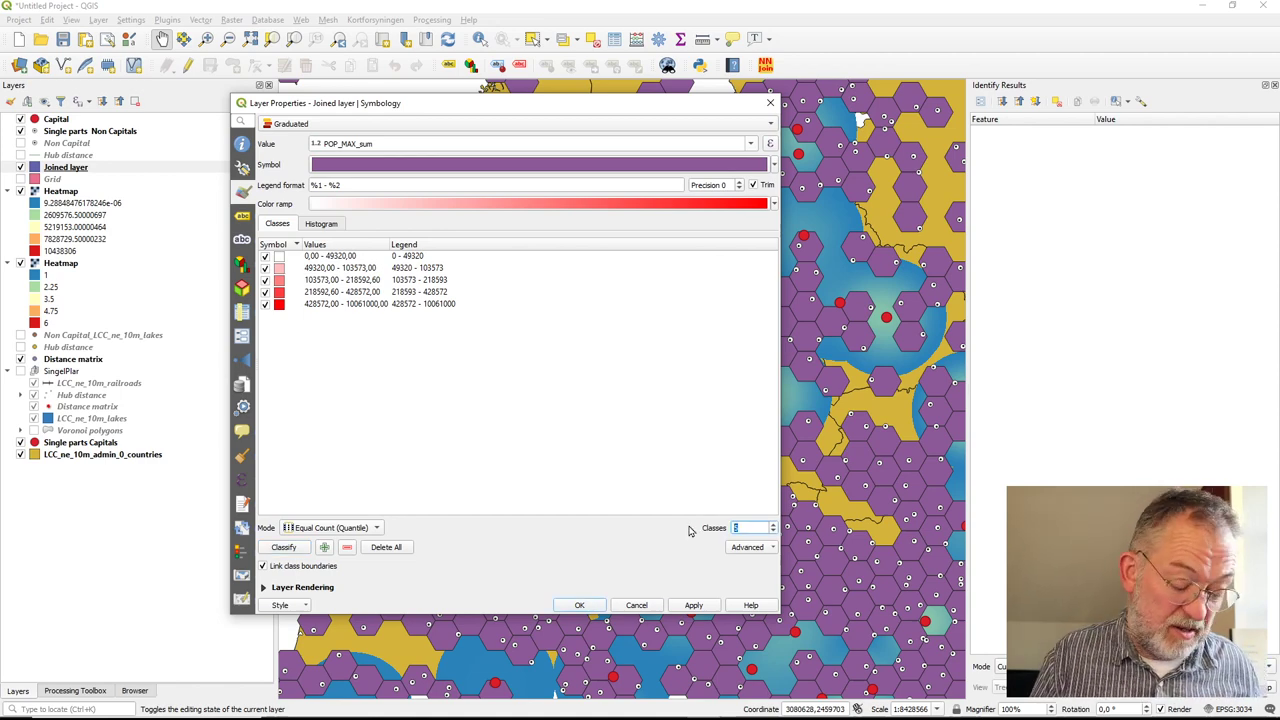
{"action": "type", "text": "10"}
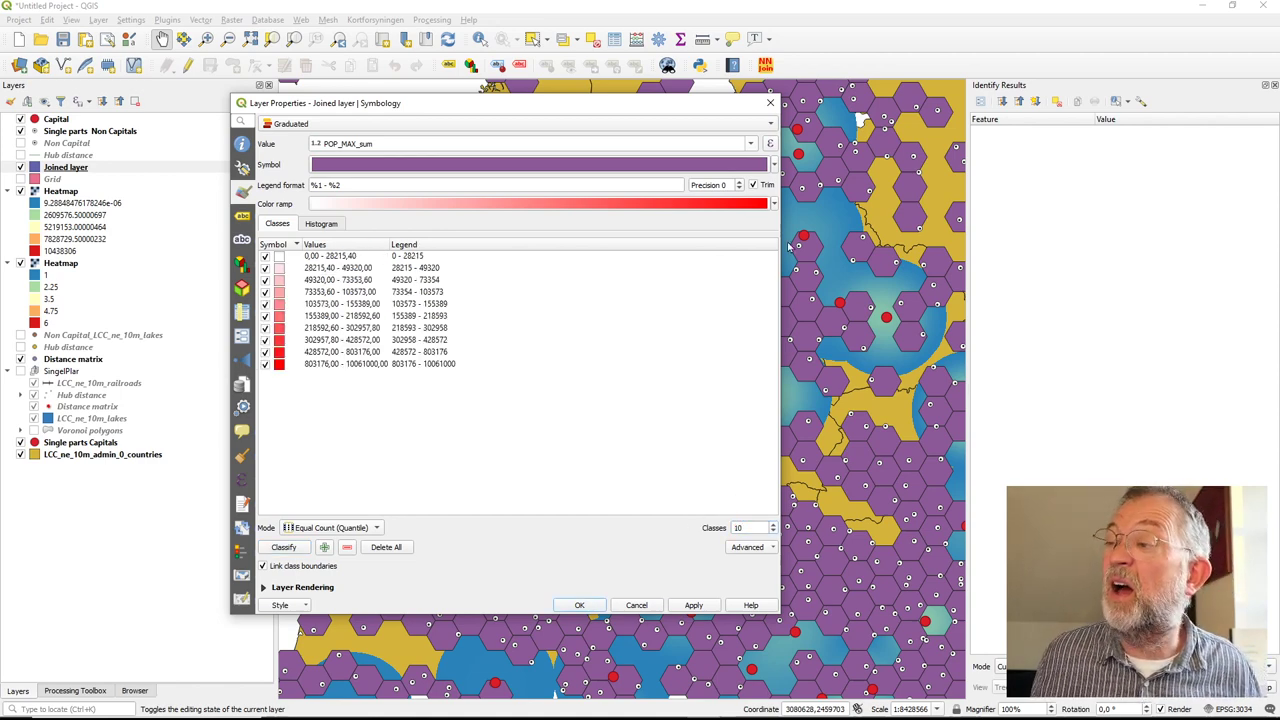
{"action": "left_click", "coordinate": [774, 204]}
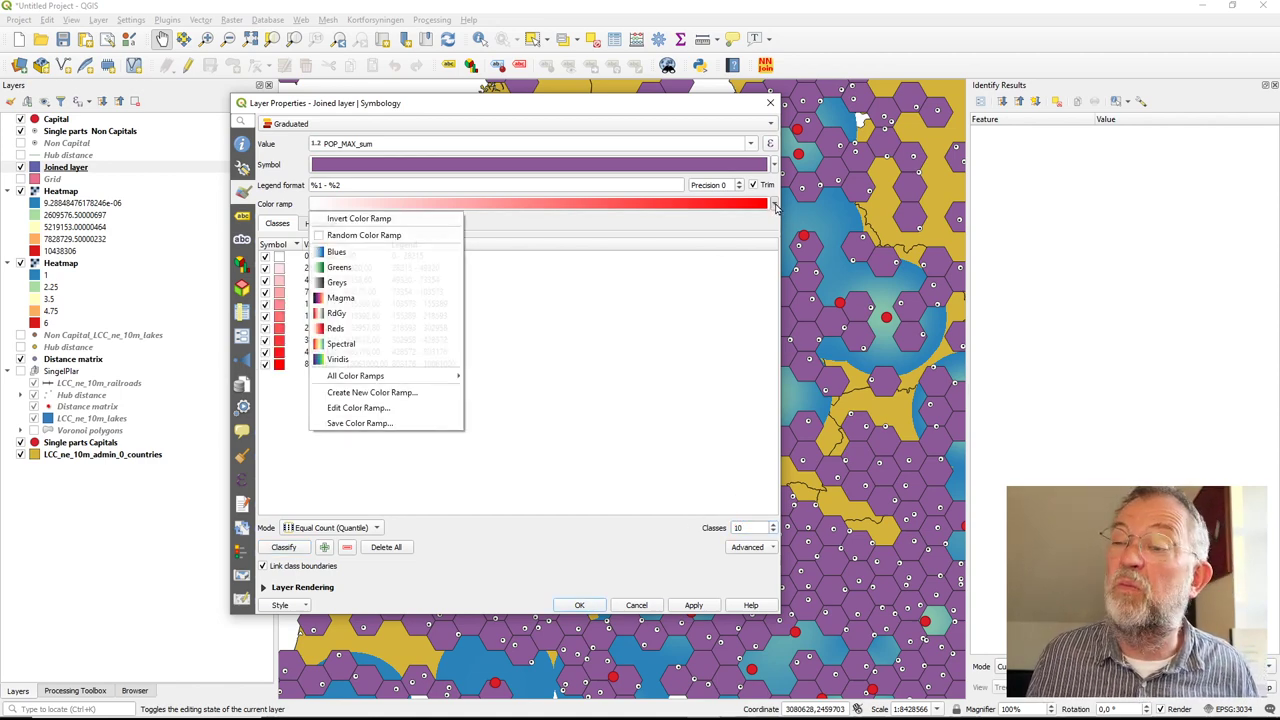
{"action": "left_click", "coordinate": [369, 346]}
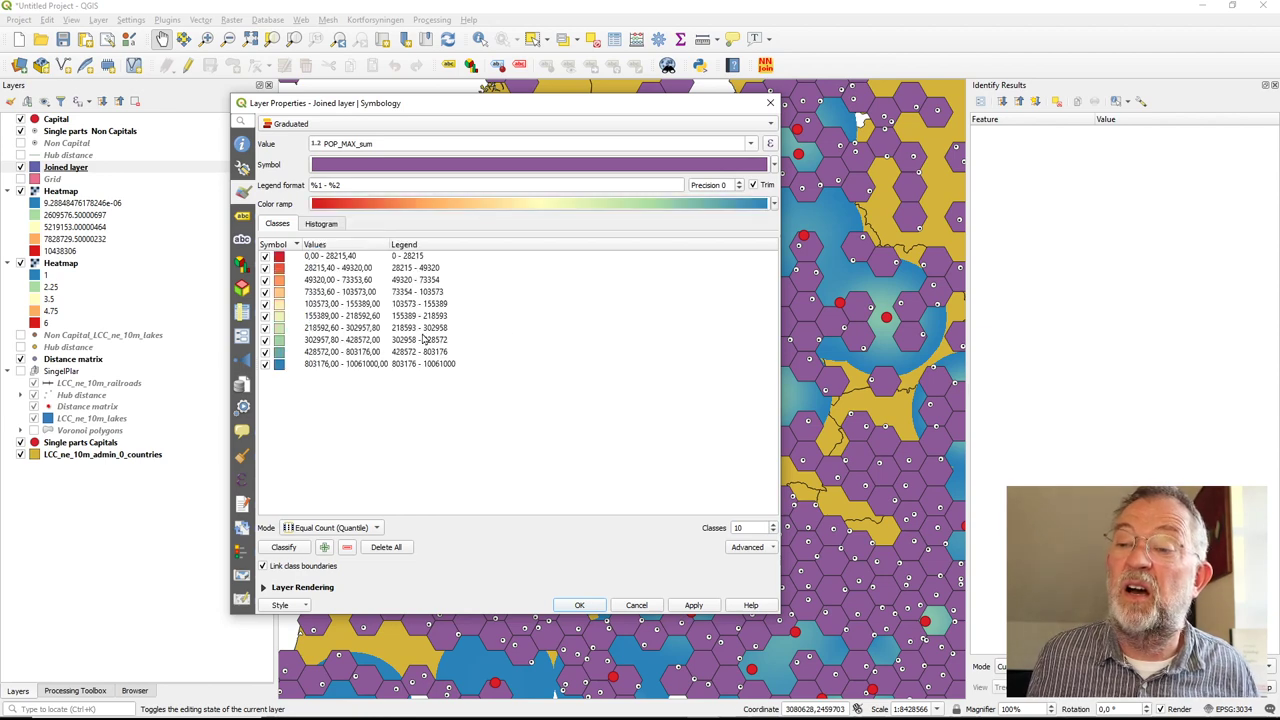
{"action": "left_click", "coordinate": [776, 204]}
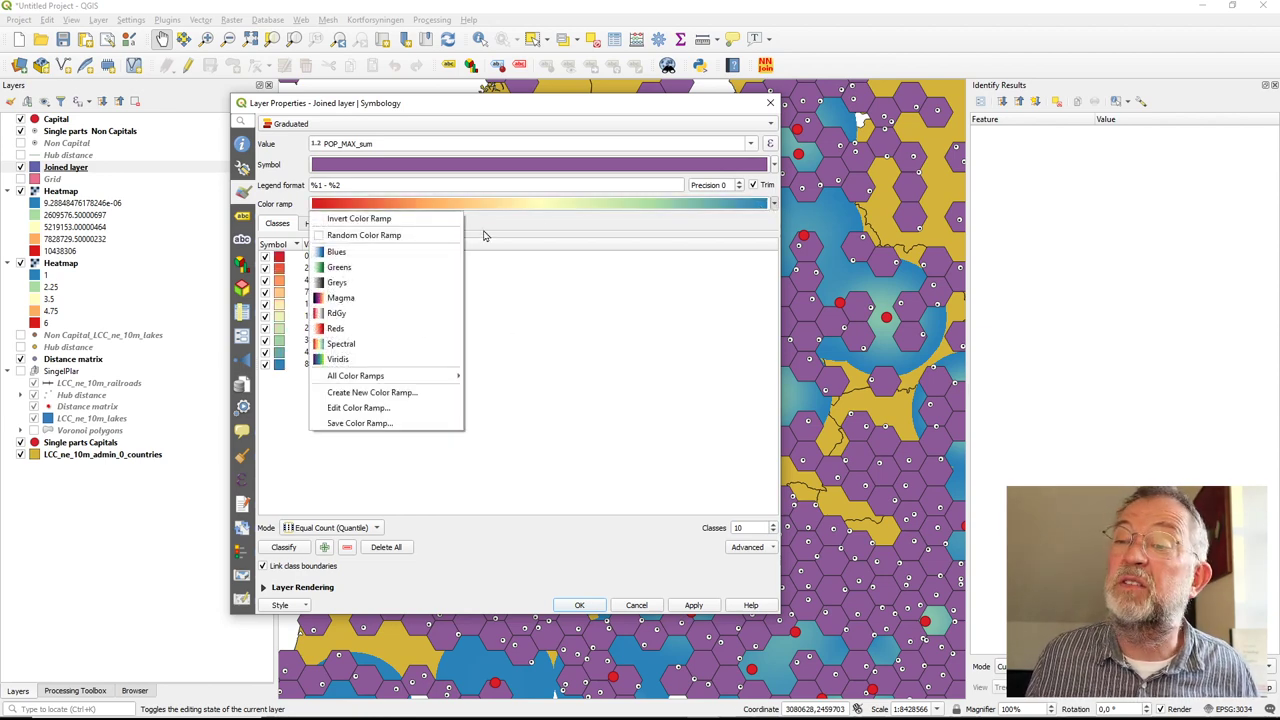
{"action": "left_click", "coordinate": [405, 224]}
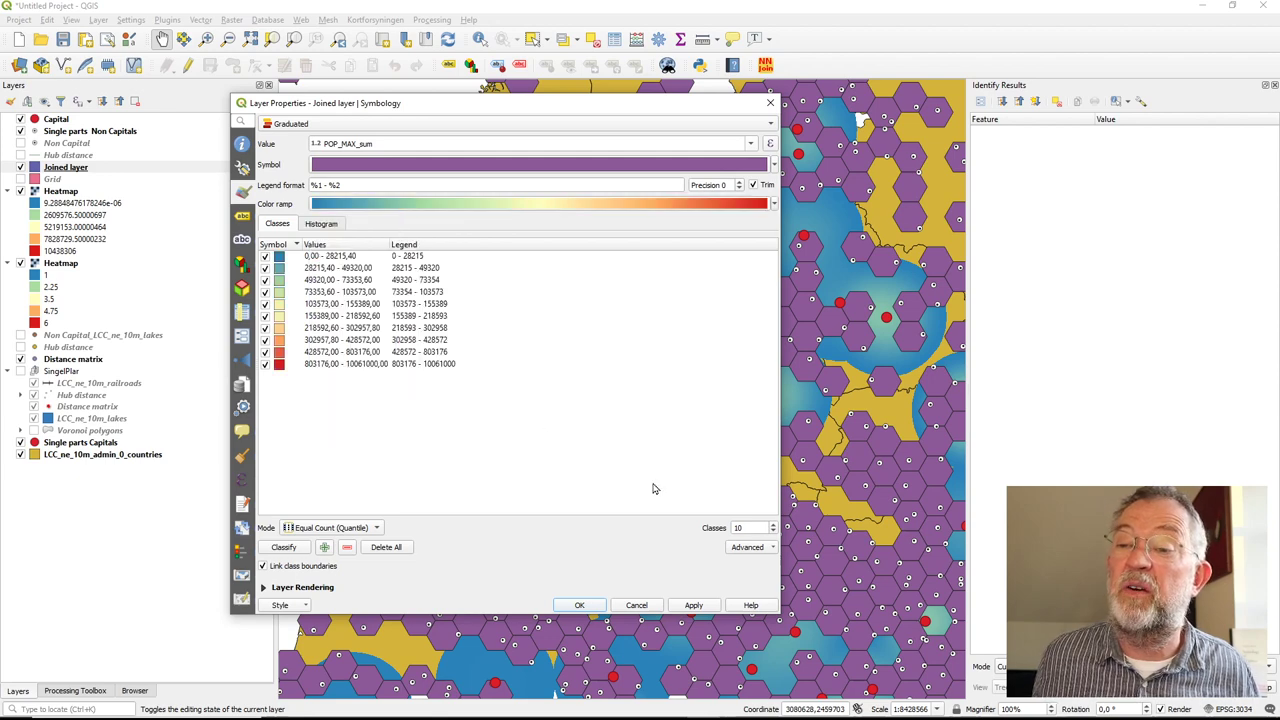
{"action": "left_click", "coordinate": [578, 605]}
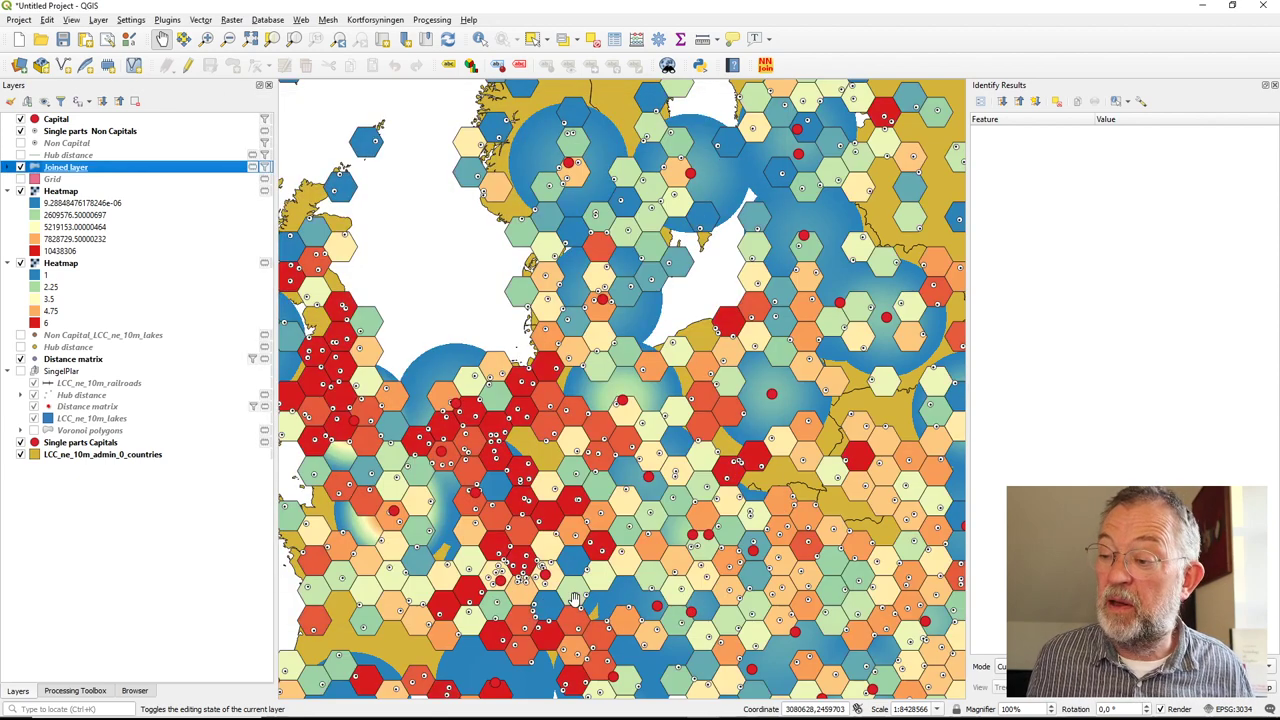
Hide both Heatmap layers so the hexagons are drawn over the countries only
{"action": "scroll", "coordinate": [632, 512], "scroll_direction": "down", "scroll_amount": 1}
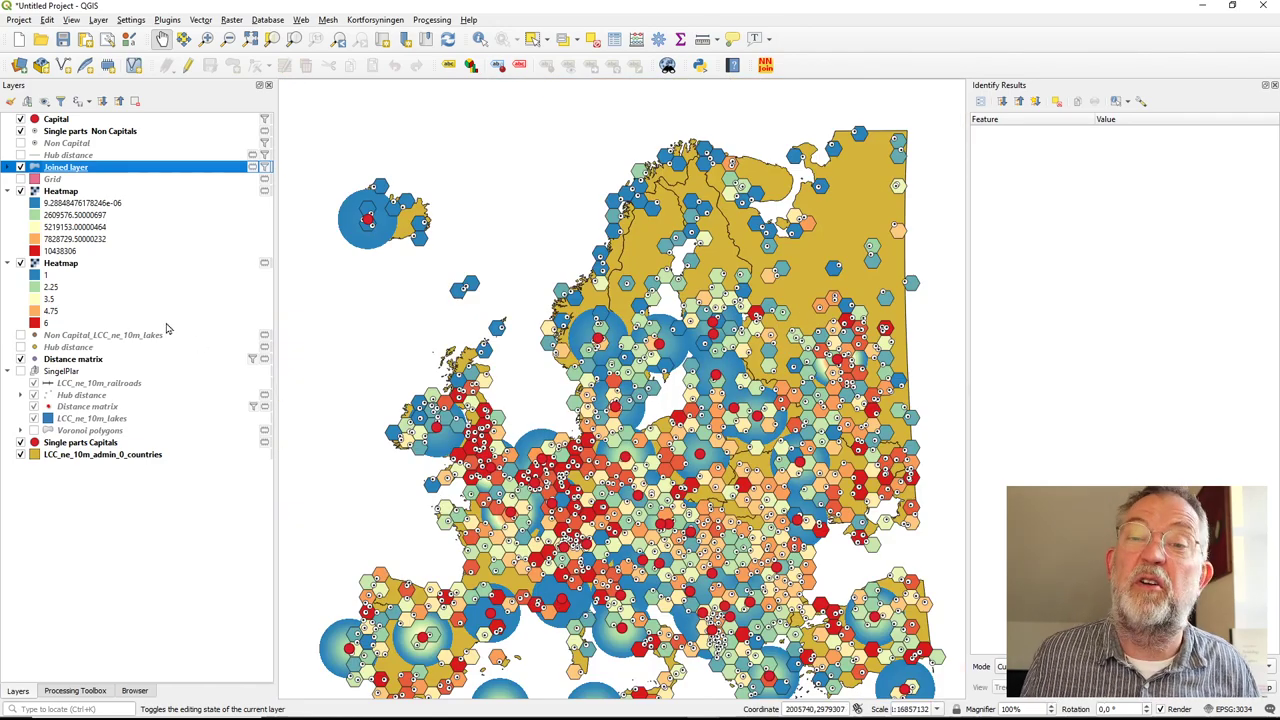
{"action": "left_click", "coordinate": [21, 263]}
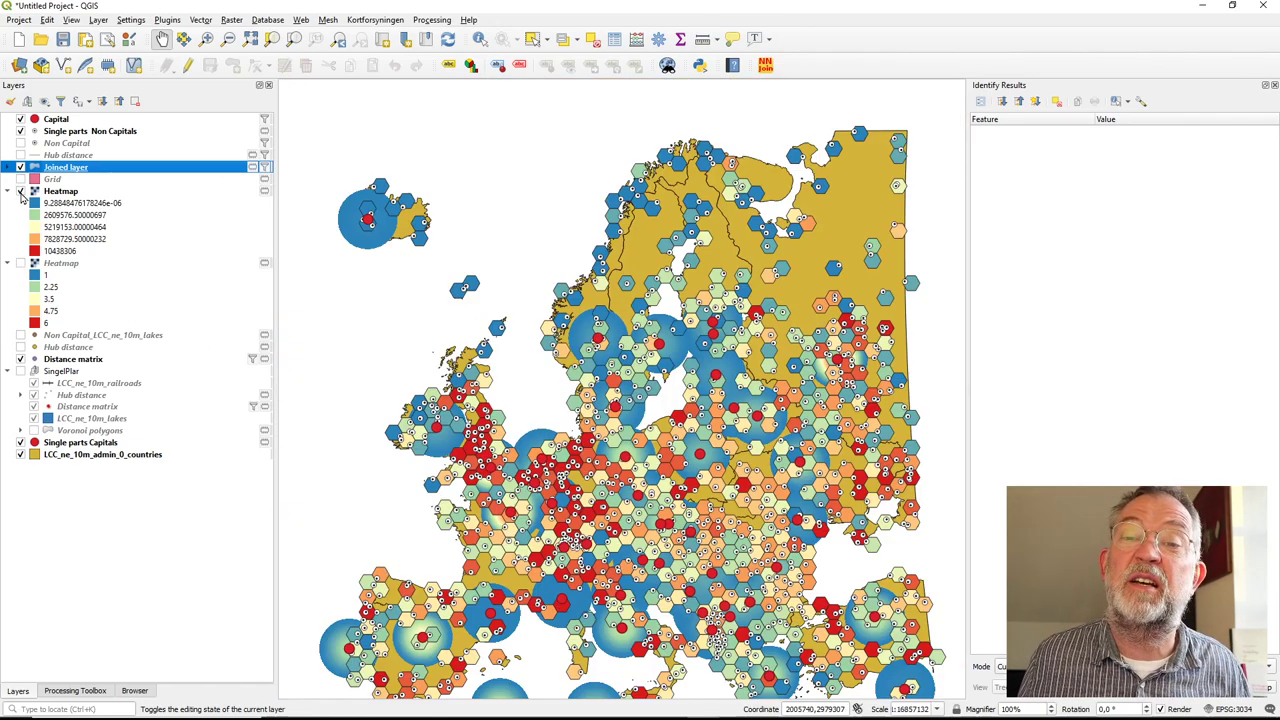
{"action": "left_click", "coordinate": [21, 192]}
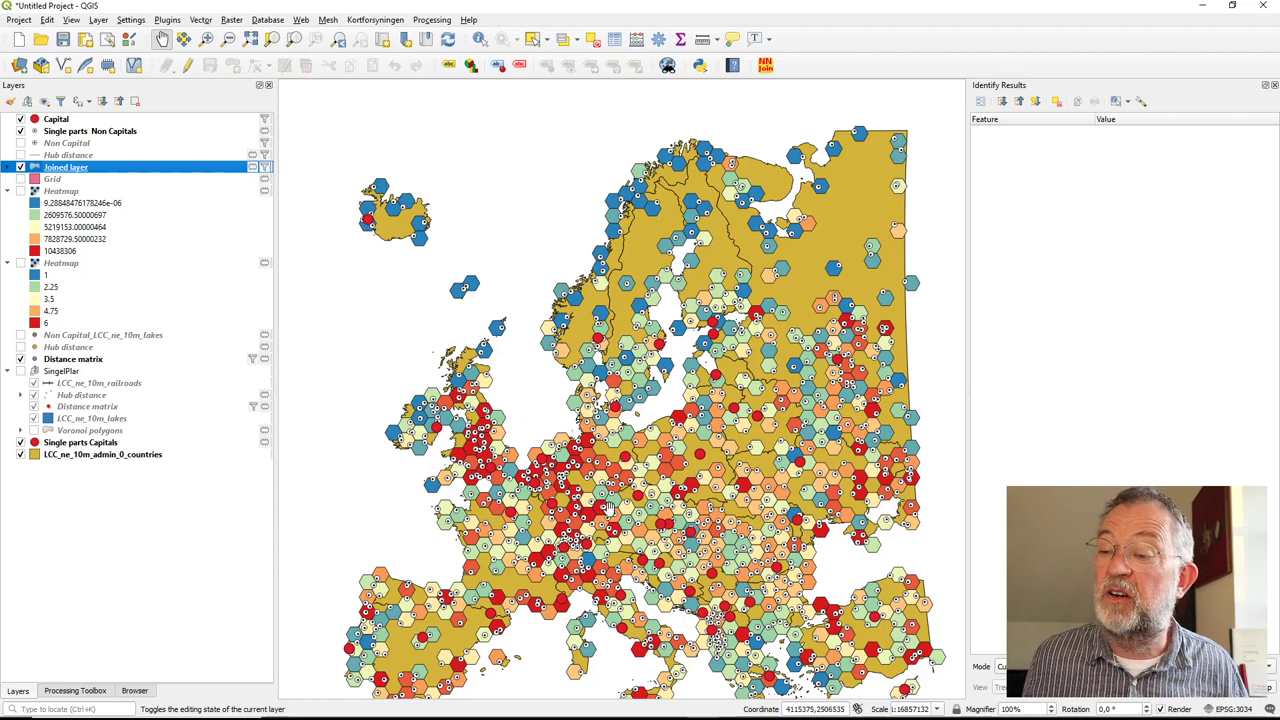
Identify a dark red hexagon on the North Sea coast of Germany to read its city count and population sum
{"action": "scroll", "coordinate": [609, 508], "scroll_direction": "up", "scroll_amount": 2}
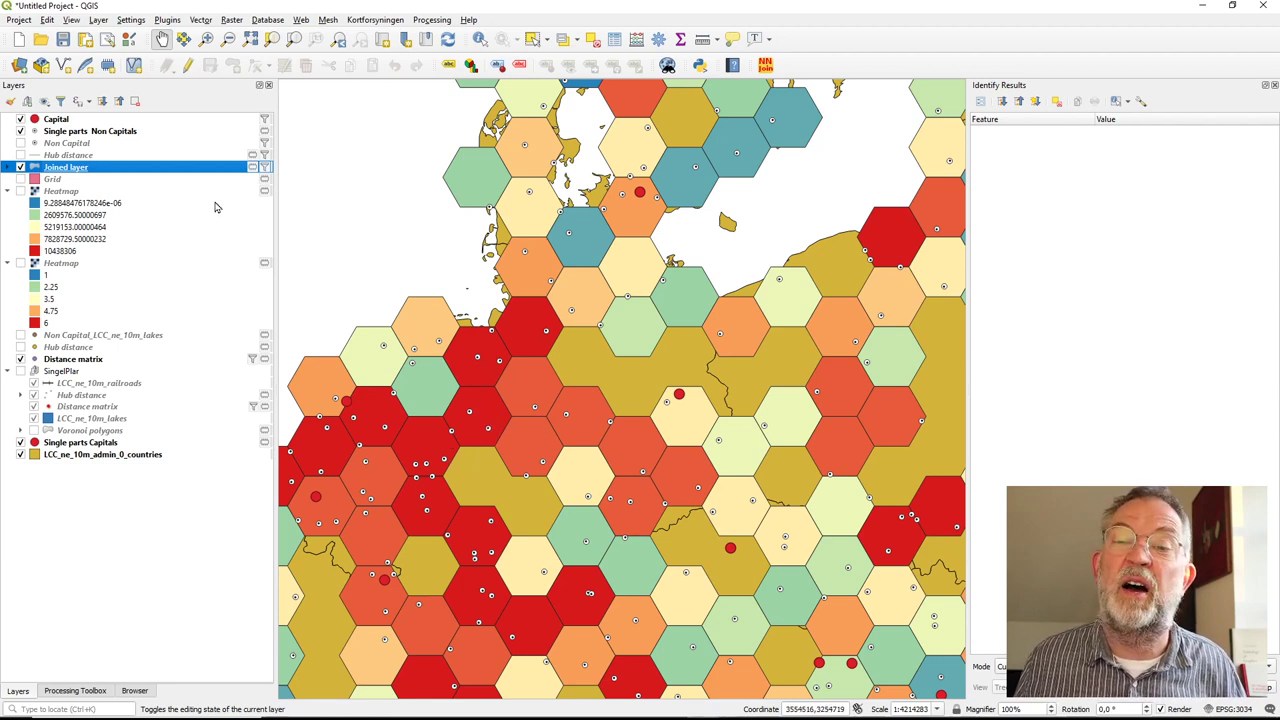
{"action": "left_click", "coordinate": [480, 38]}
{"action": "left_click", "coordinate": [484, 380]}
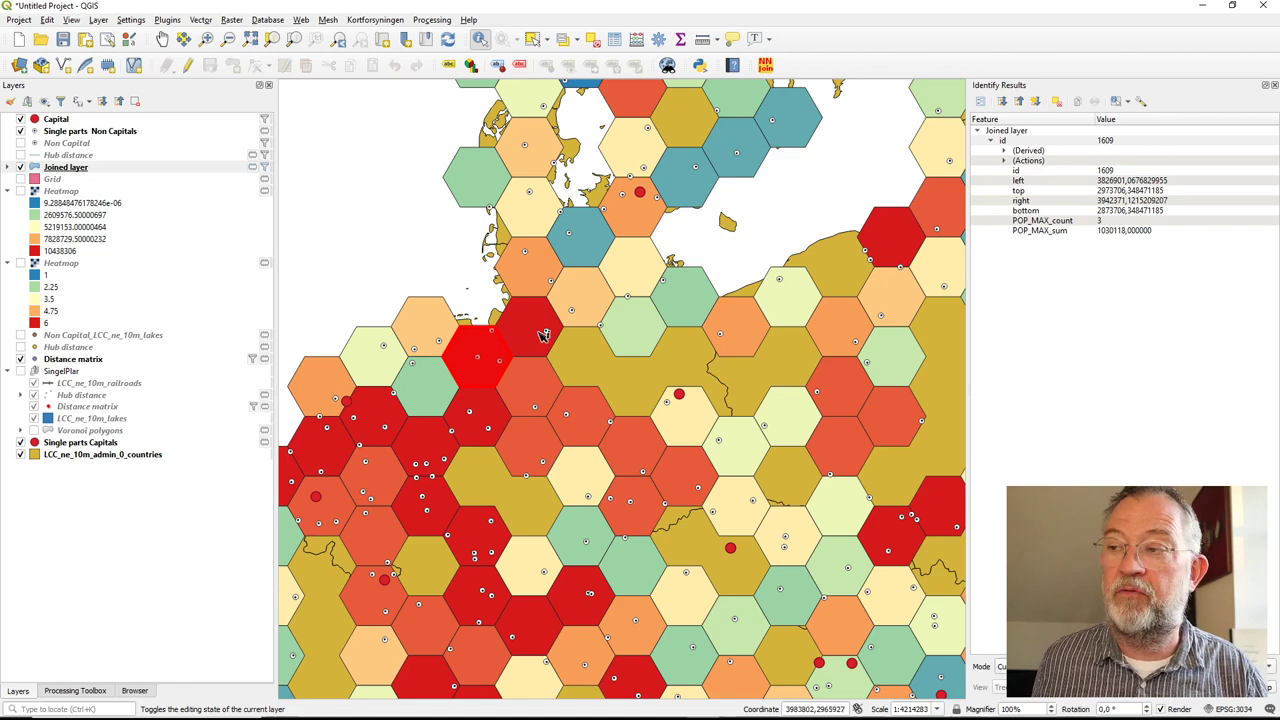
Compare the hexagons with the population-weighted Heatmap by showing it, switching Joined layer off and on, and hiding the Heatmap again
{"action": "scroll", "coordinate": [538, 333], "scroll_direction": "down", "scroll_amount": 1}
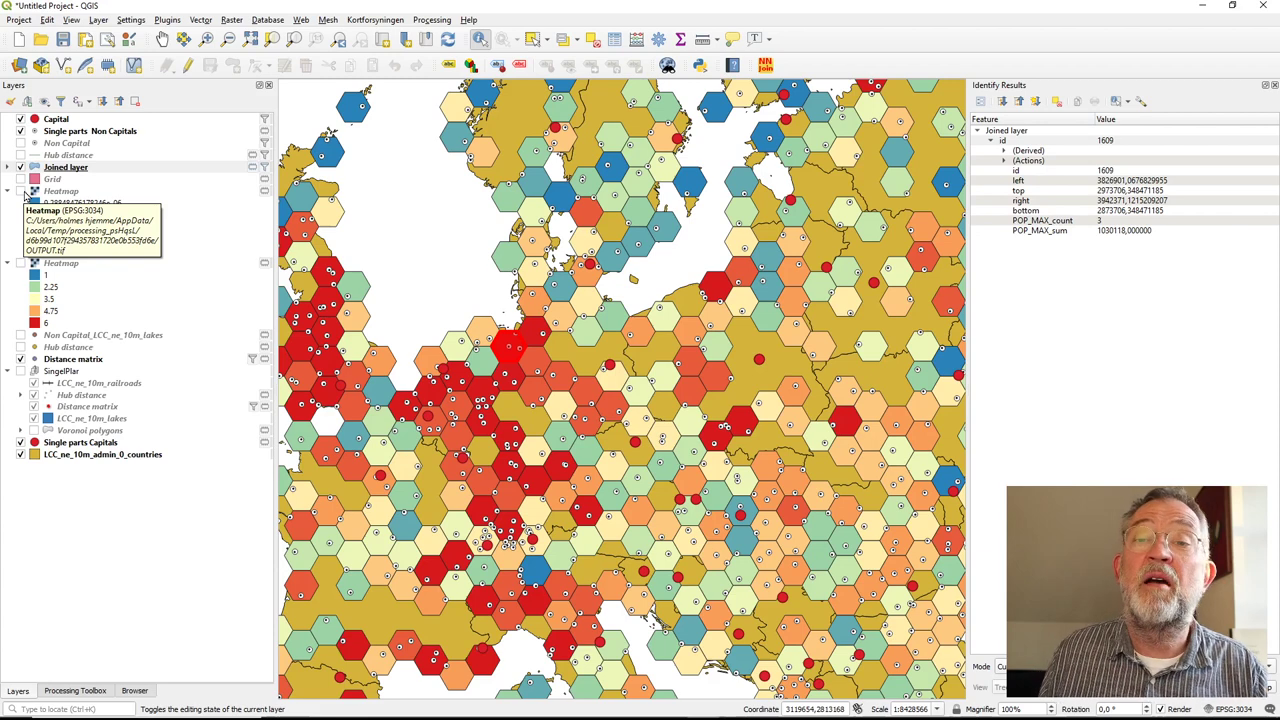
{"action": "left_click", "coordinate": [21, 191]}
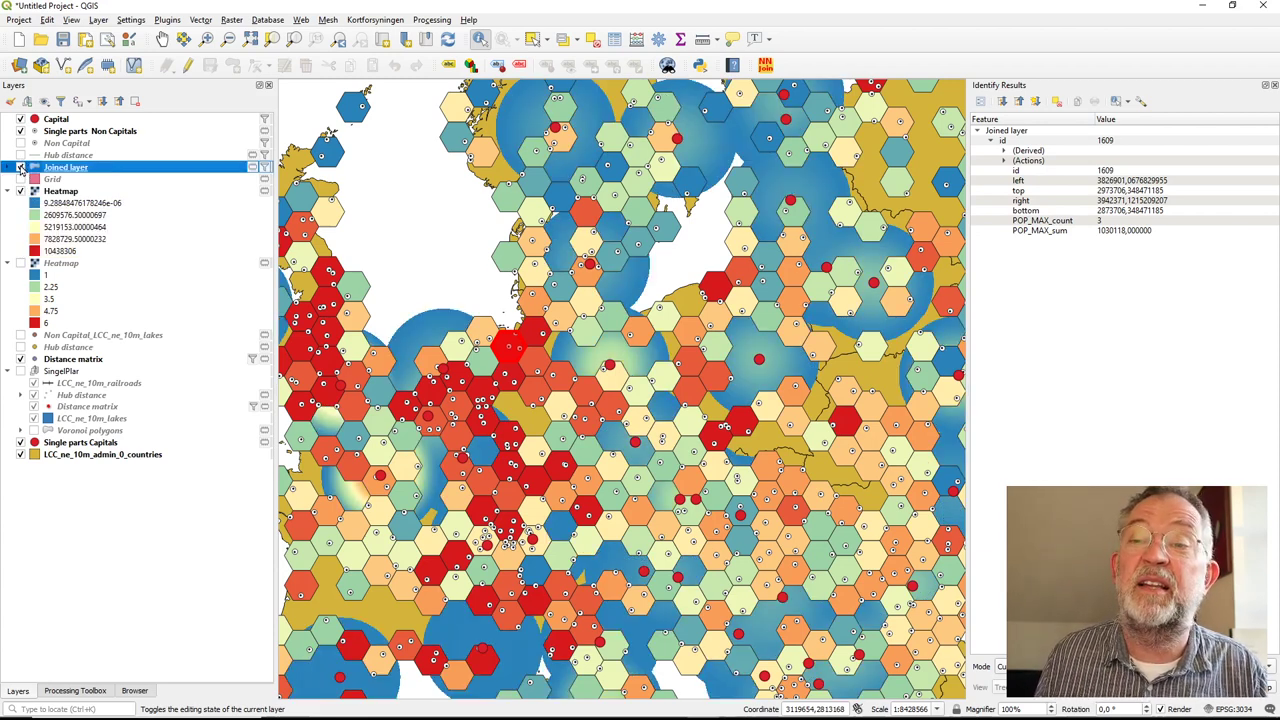
{"action": "left_click", "coordinate": [21, 167]}
{"action": "left_click", "coordinate": [21, 167]}
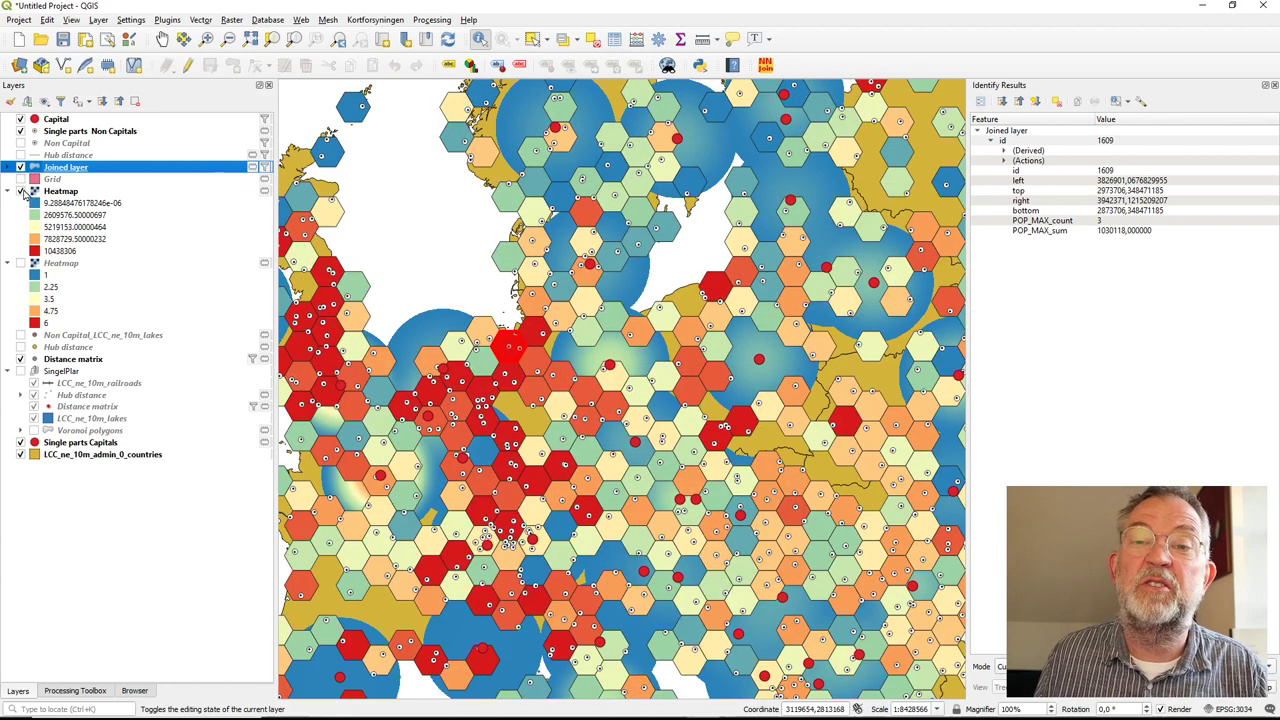
{"action": "left_click", "coordinate": [22, 191]}
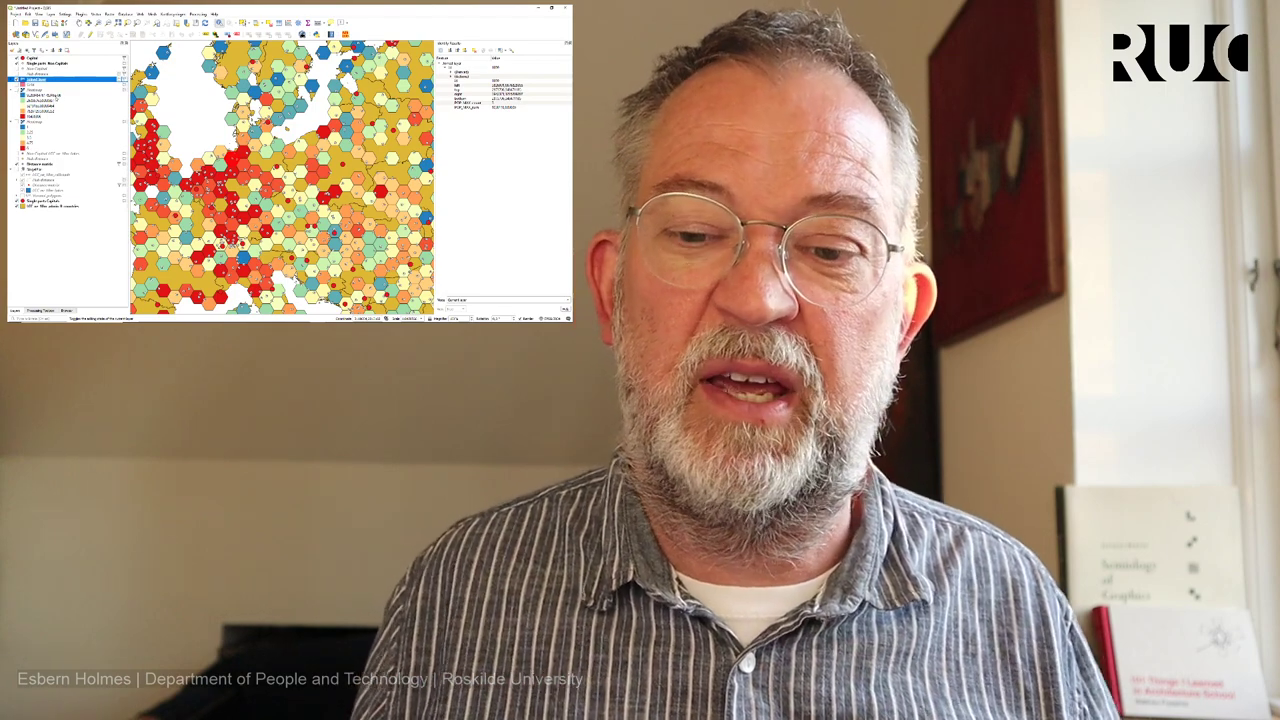
Search the processing tools for heat, open Heatmap (Kernel Density Estimation) and examine the available kernel shapes
{"action": "left_click", "coordinate": [41, 311]}
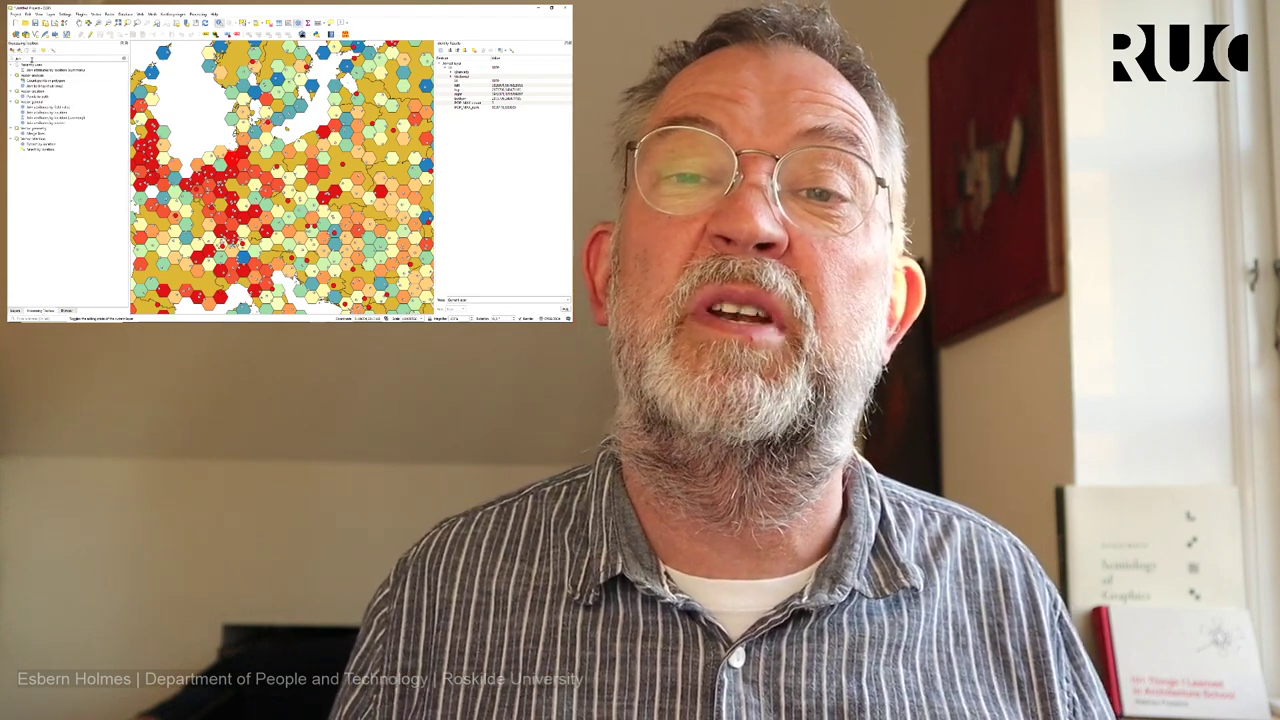
{"action": "type", "text": "heat"}
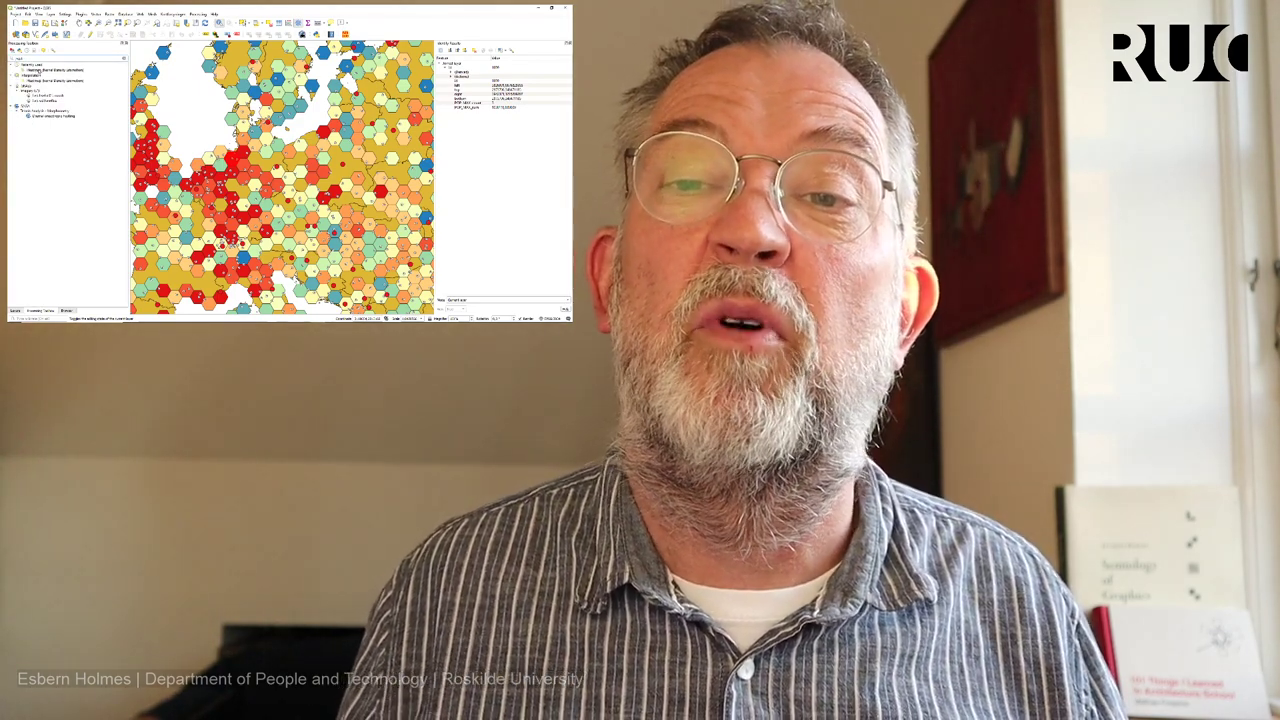
{"action": "double_click", "coordinate": [45, 69]}
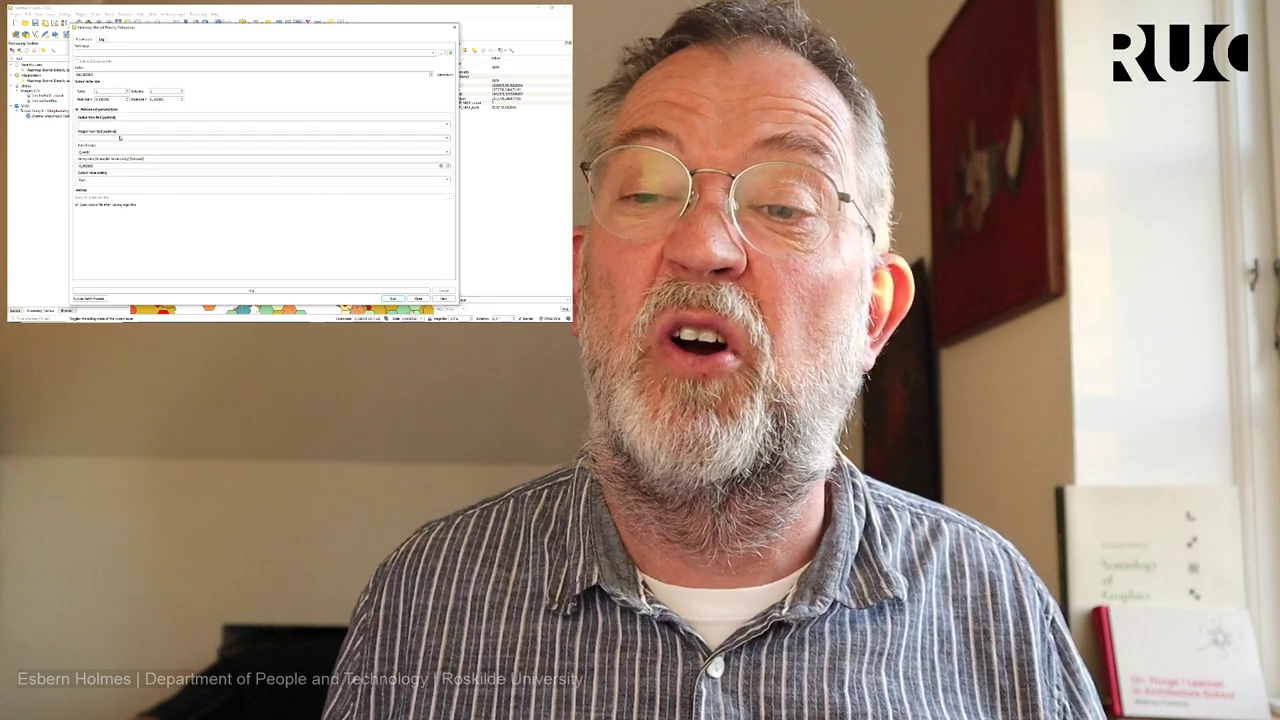
{"action": "left_click", "coordinate": [100, 152]}
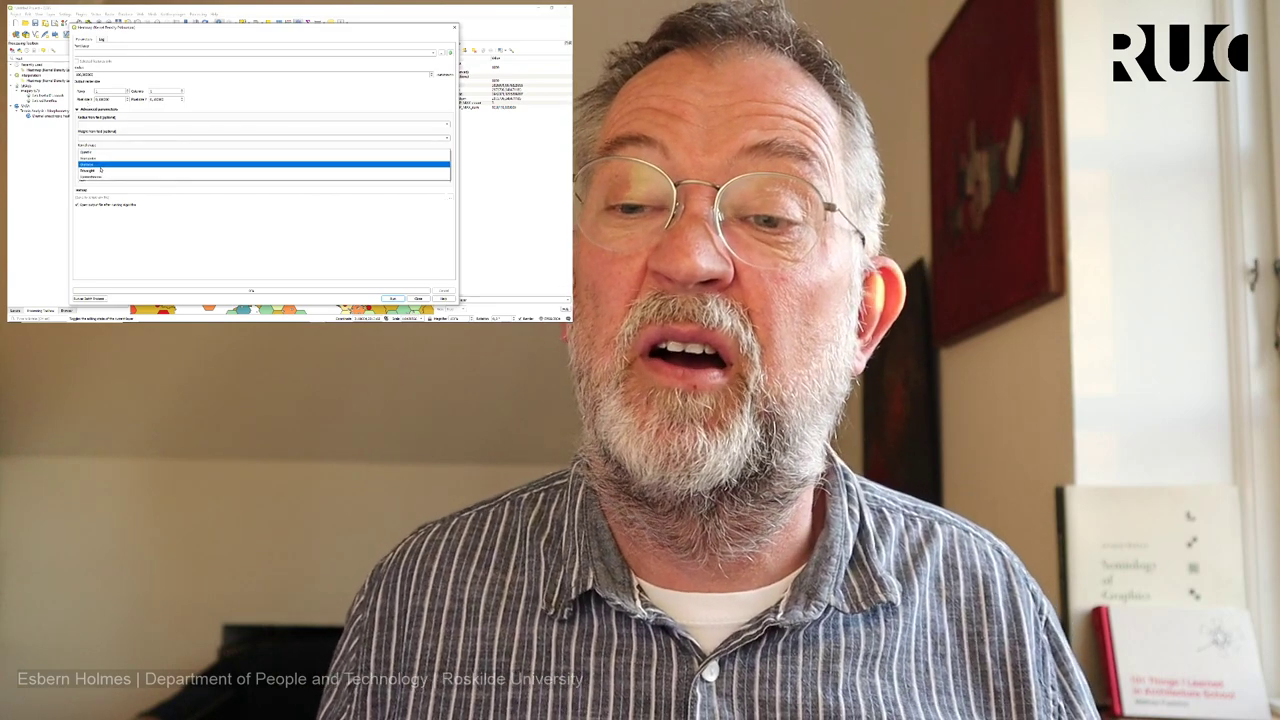